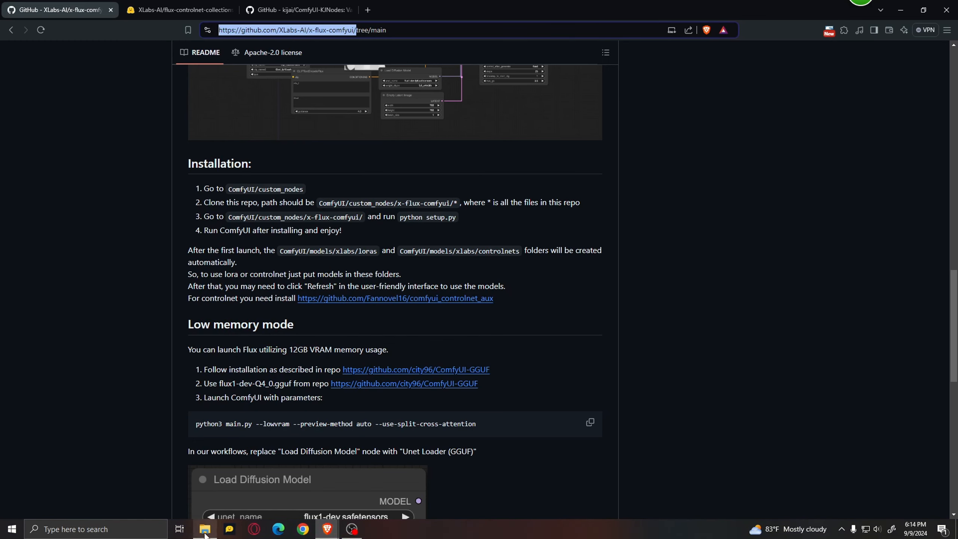
Open a command prompt in the custom_nodes folder of the portable ComfyUI installation.
left_click(205, 528)
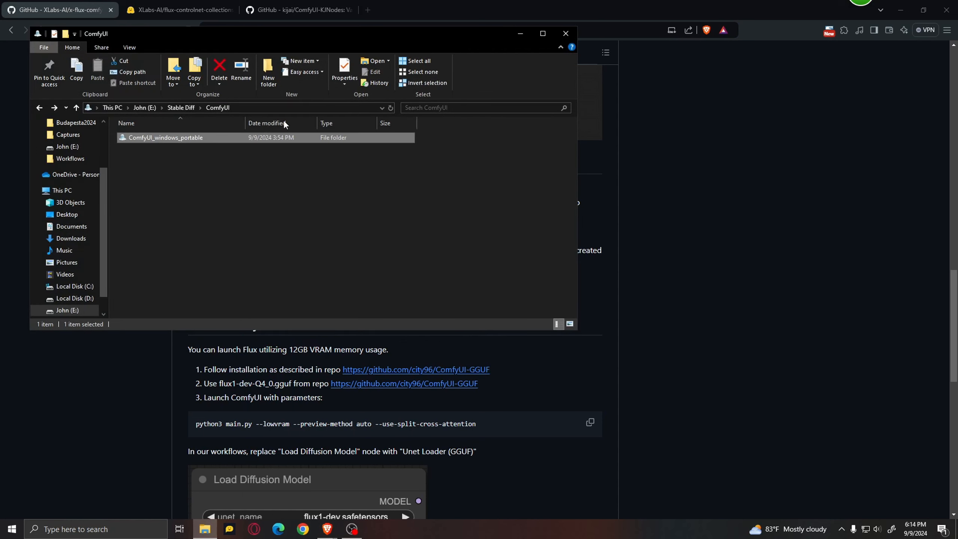
double_click(216, 137)
double_click(215, 137)
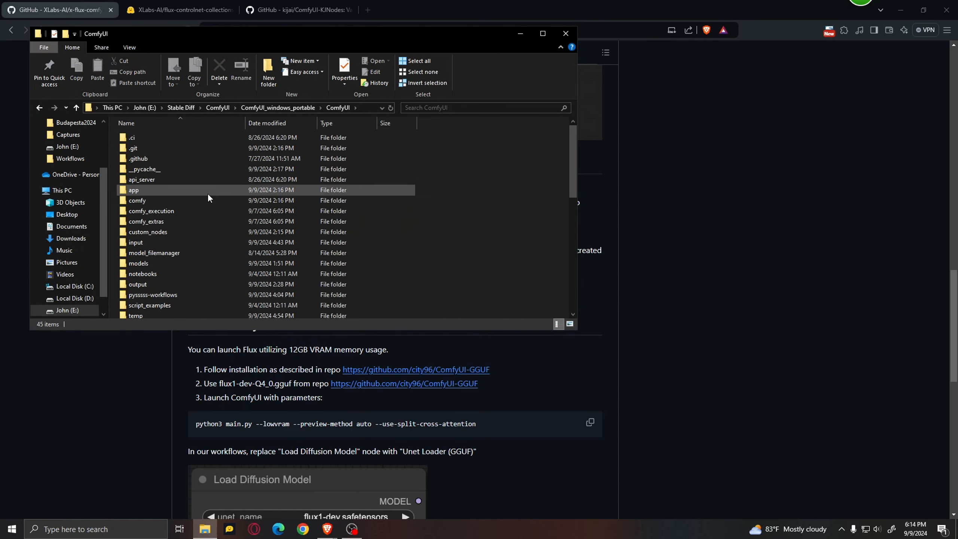
double_click(185, 231)
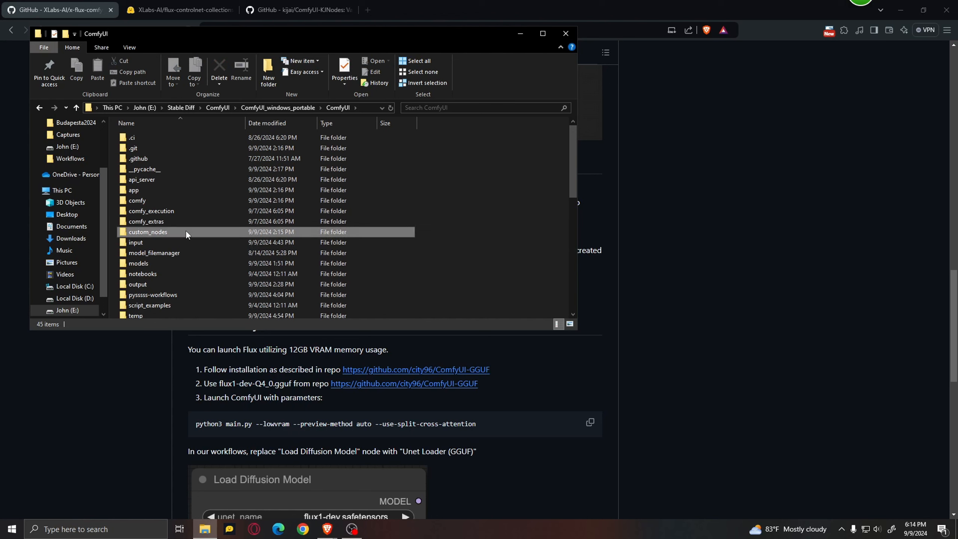
left_click(354, 106)
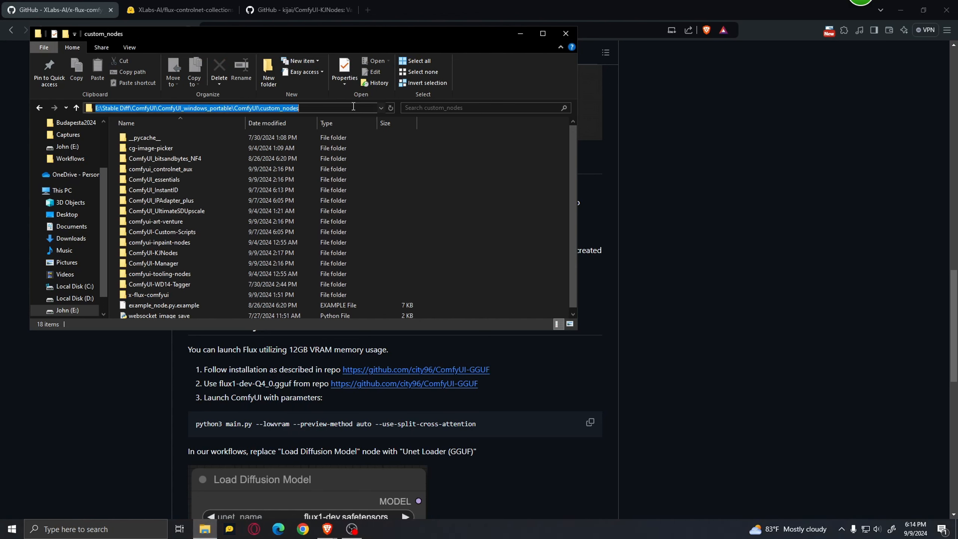
type("cmd")
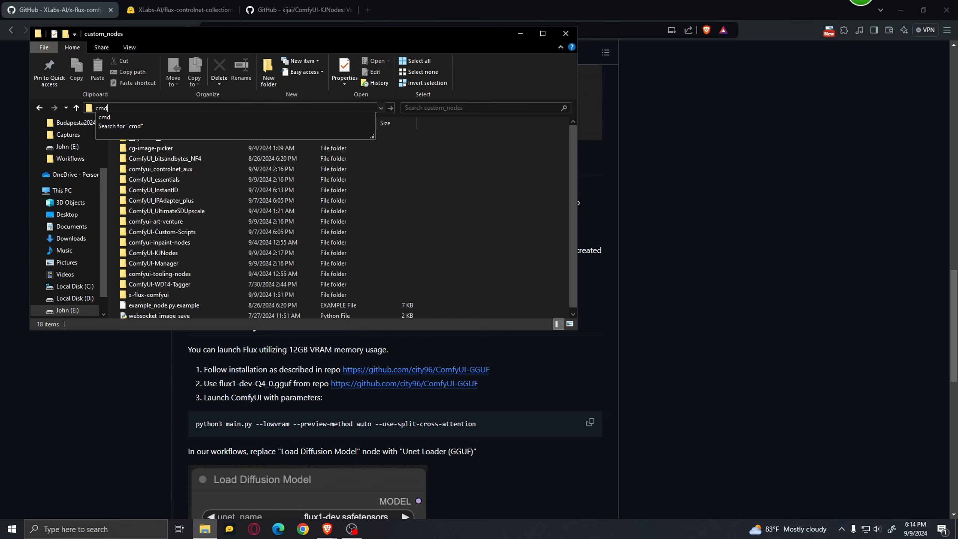
key("Return")
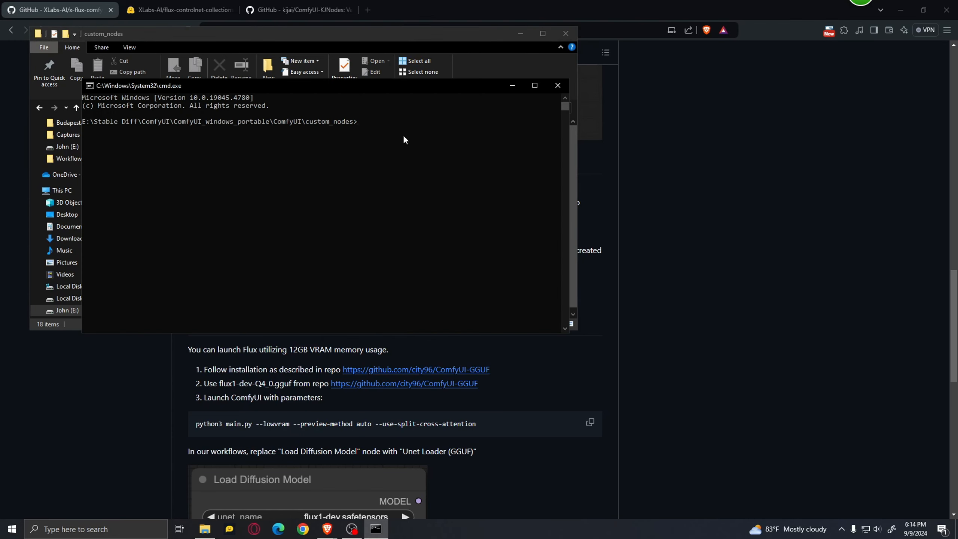
type("git clone")
type("https://github.com/XLabs-AI/x-flux-comfyui/")
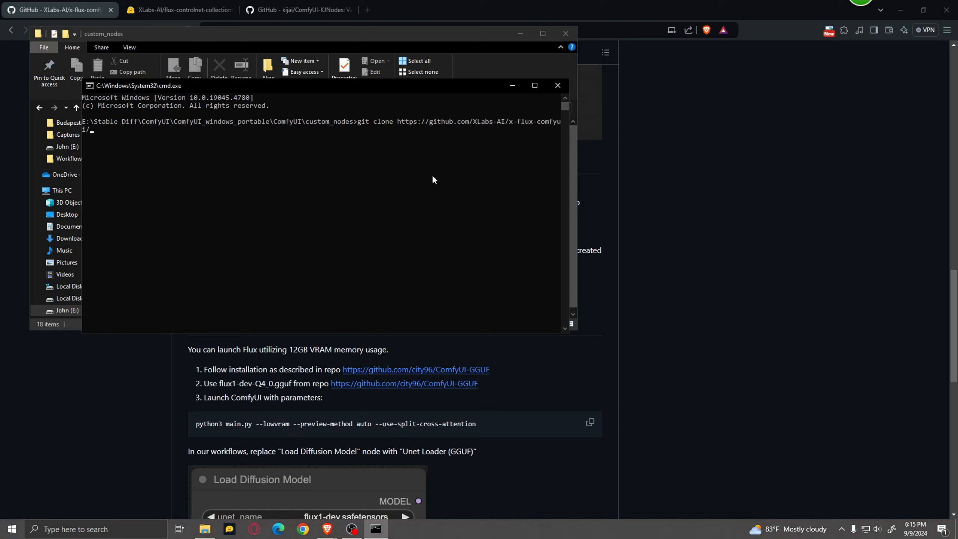
left_click(558, 85)
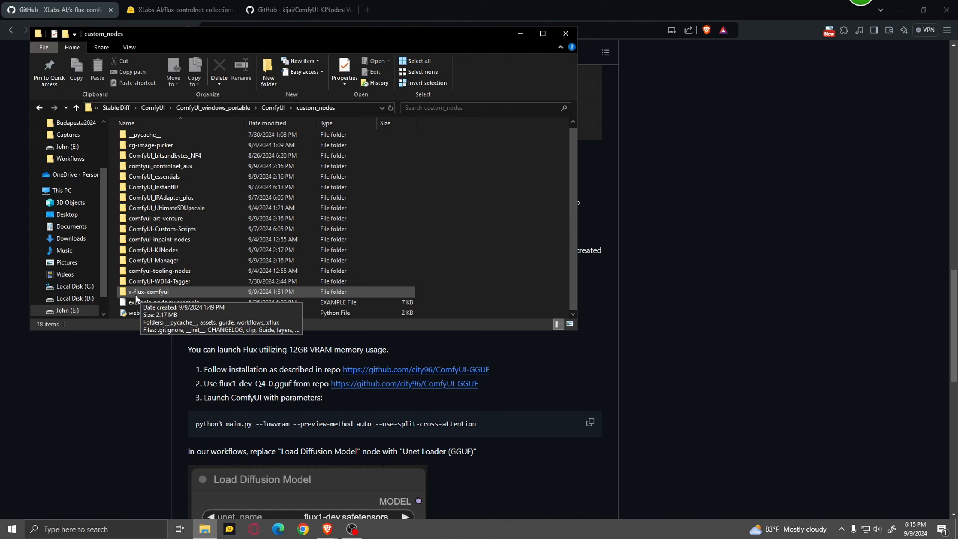
Examine the contents of the x-flux-comfyui folder for its setup files and close the window.
double_click(175, 291)
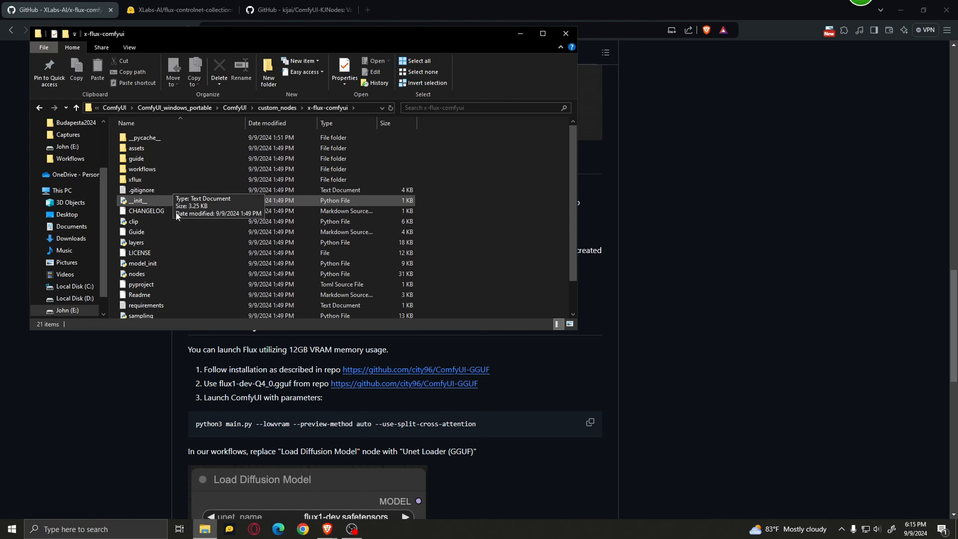
scroll(176, 211, "down", 1)
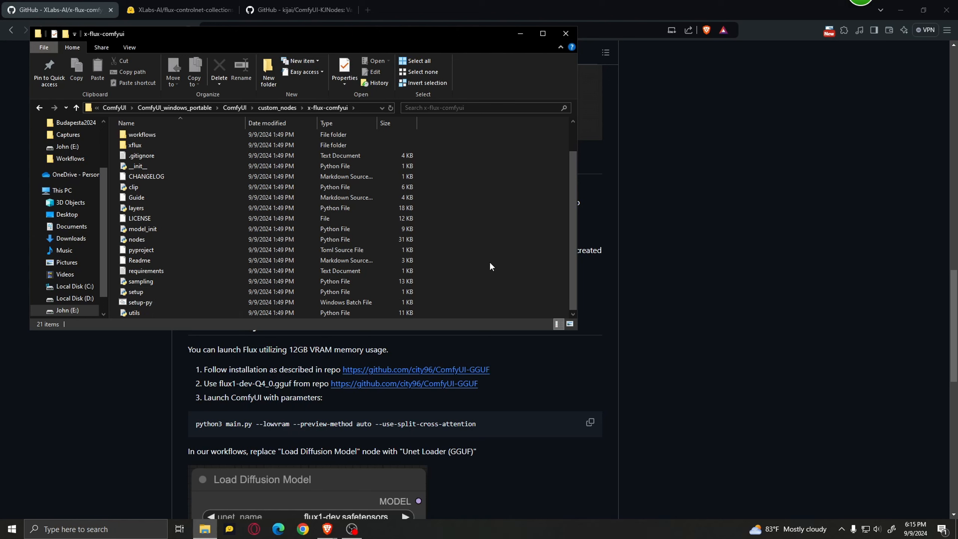
left_click(568, 37)
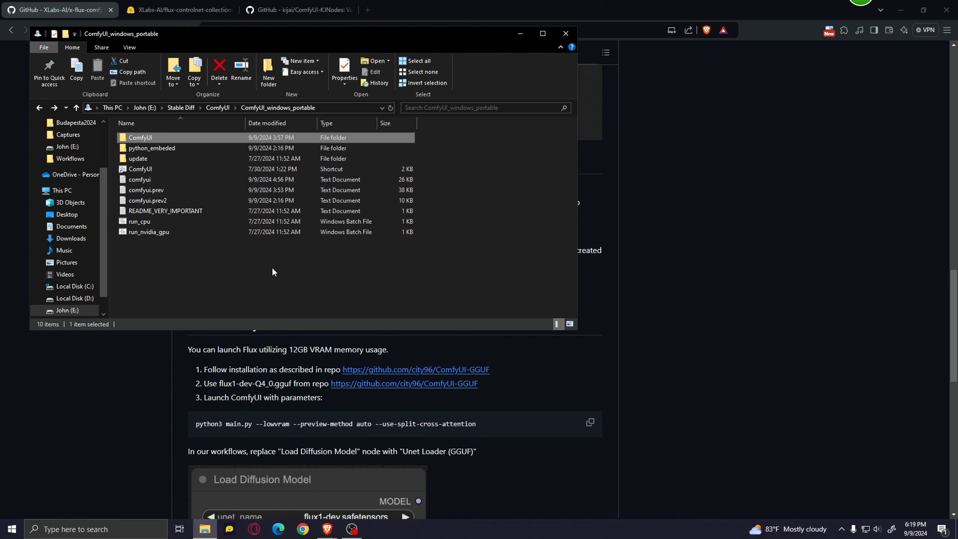
Start downloading flux-canny-controlnet-v3.safetensors from the flux-controlnet-collections page on Hugging Face.
key("alt+Tab")
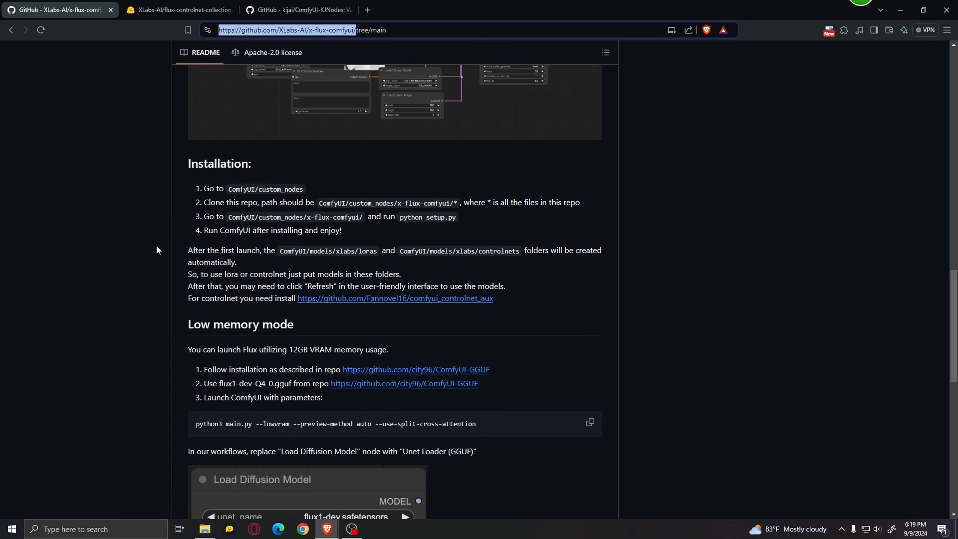
left_click(175, 5)
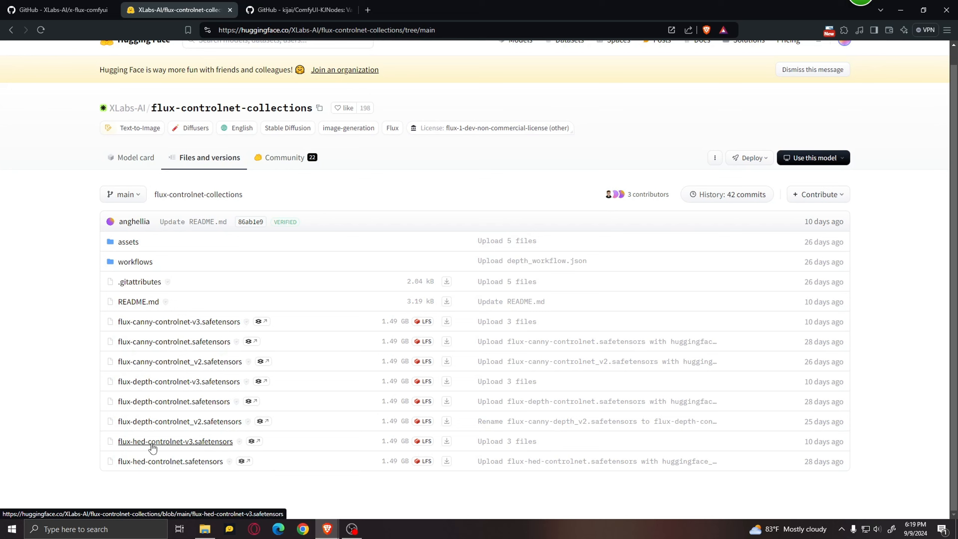
left_click(447, 322)
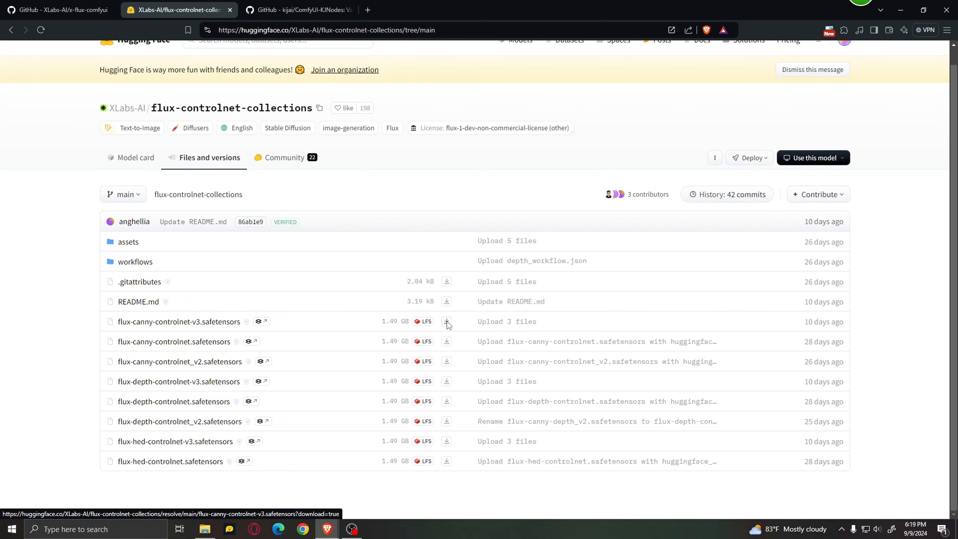
Browse the save location to E:\Stable Diff\ComfyUI\ComfyUI_windows_portable\ComfyUI.
scroll(45, 166, "down", 1)
left_click(41, 162)
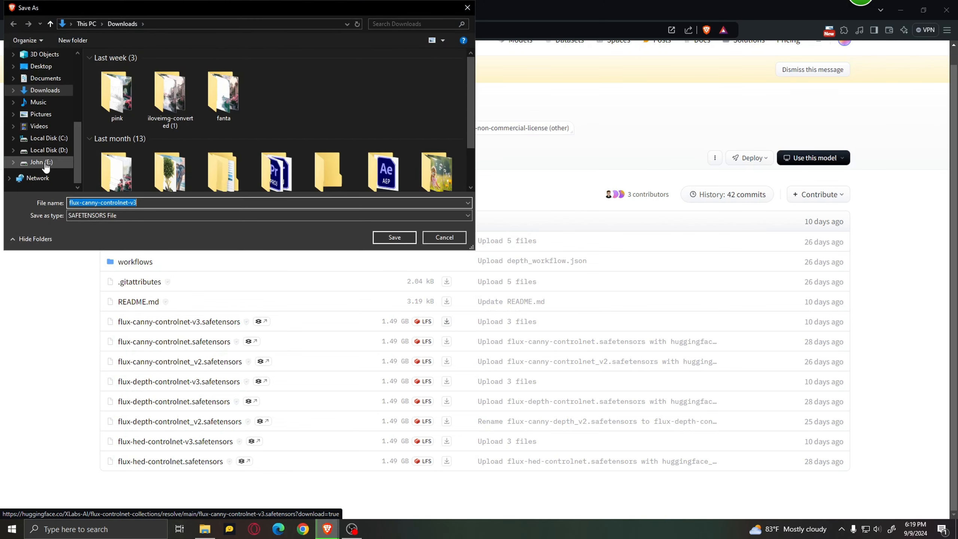
scroll(227, 145, "down", 1)
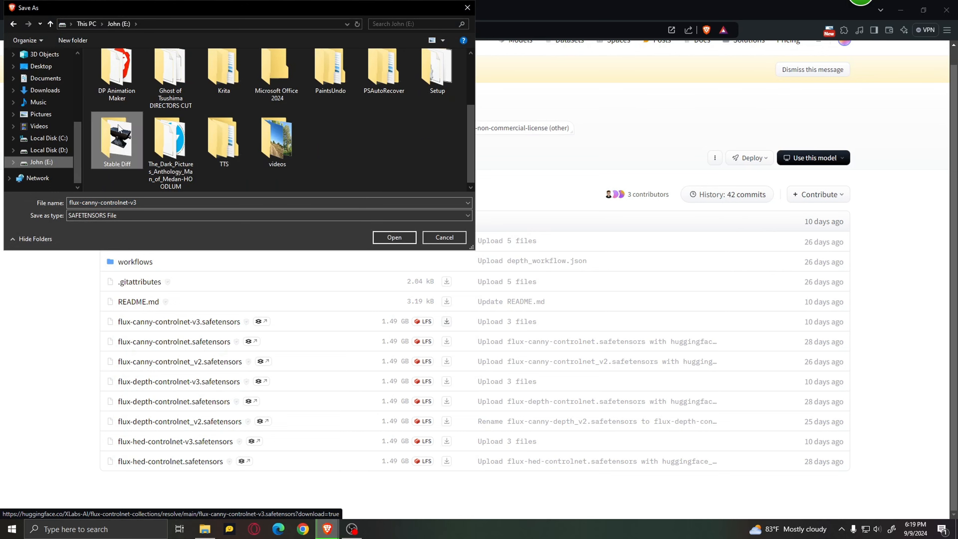
double_click(117, 143)
left_click(116, 69)
double_click(116, 69)
double_click(116, 69)
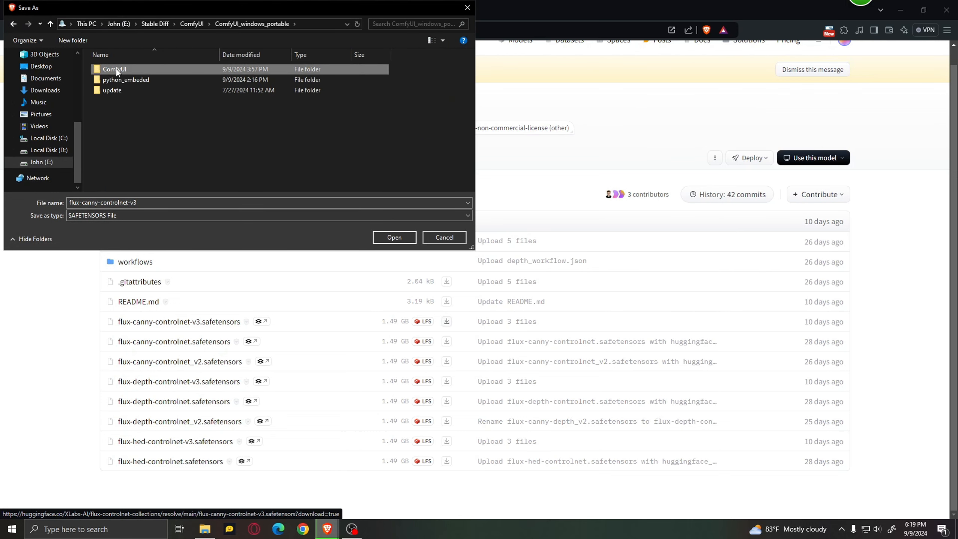
double_click(117, 70)
Browse to models\xlabs\controlnets as the model's save location, and cancel the download.
scroll(141, 141, "down", 5)
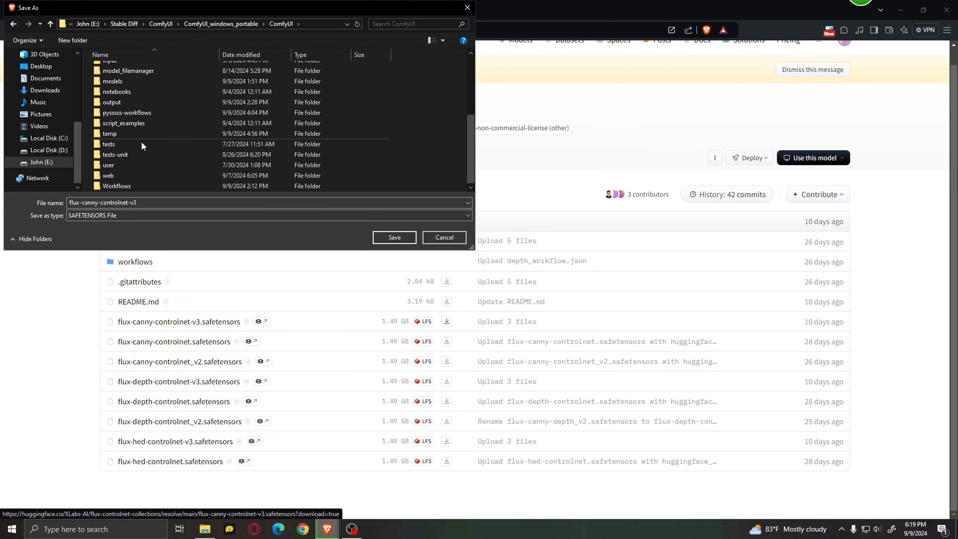
scroll(141, 113, "up", 1)
double_click(133, 109)
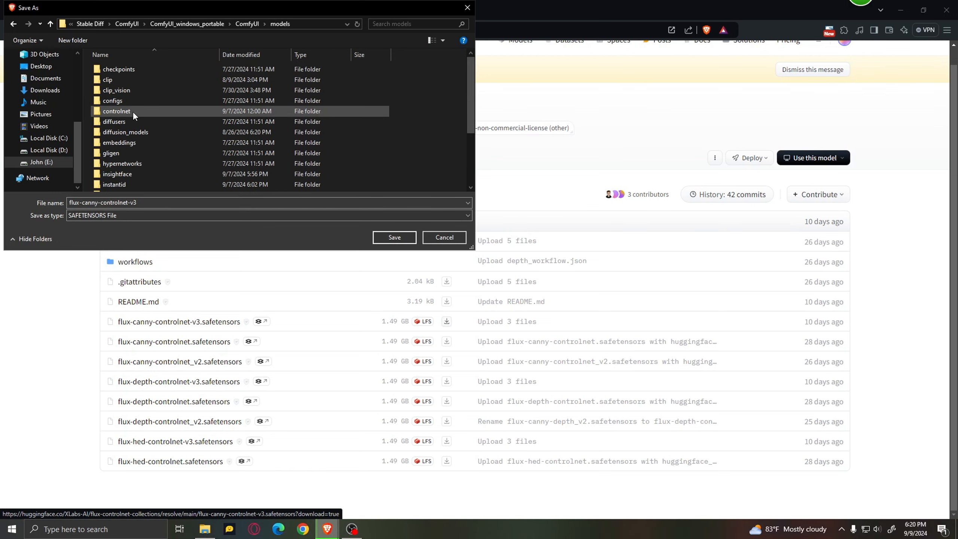
scroll(135, 115, "down", 3)
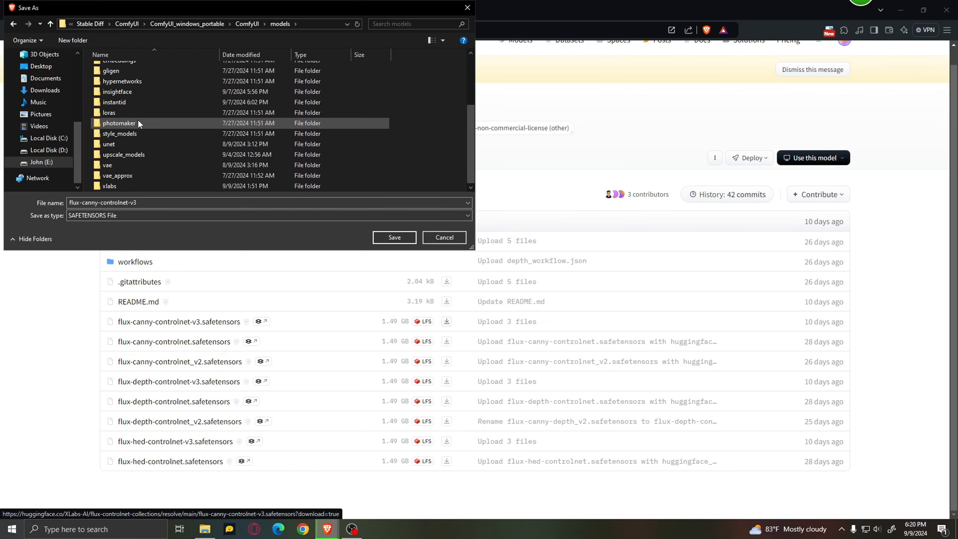
double_click(131, 186)
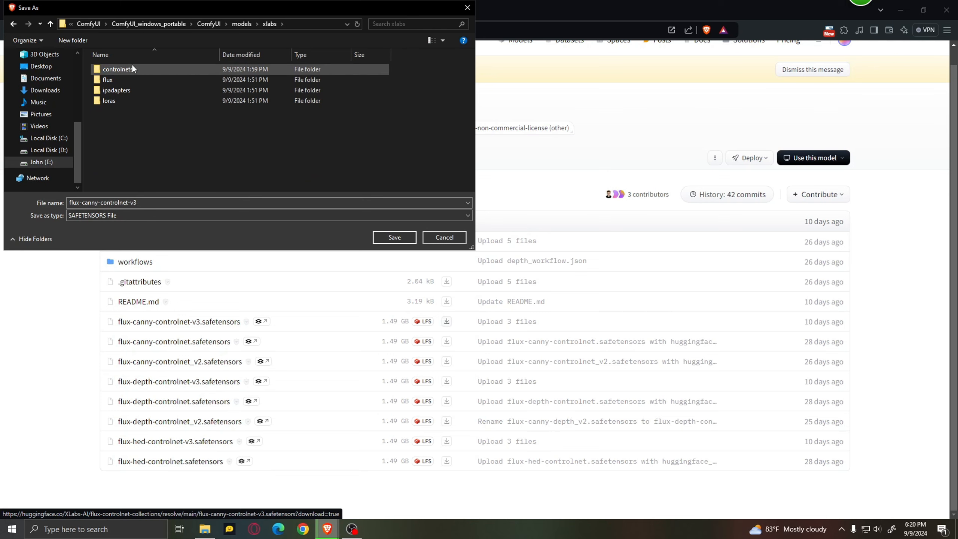
double_click(142, 65)
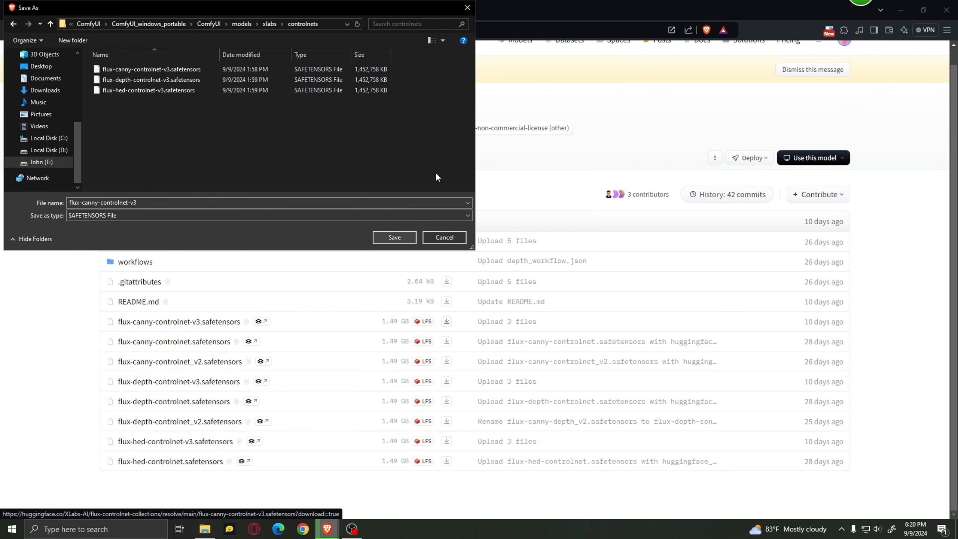
left_click(468, 7)
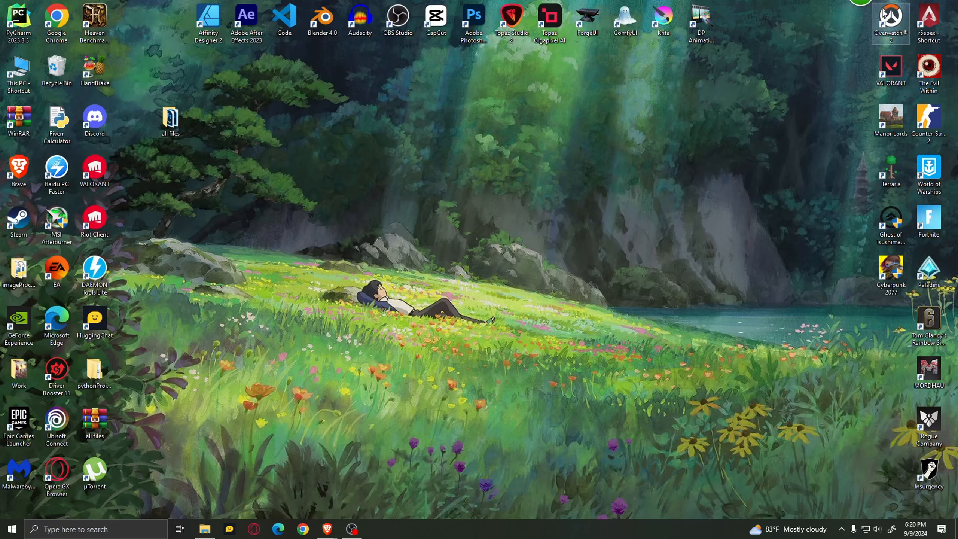
Launch ComfyUI from the desktop and open the Custom Nodes Manager.
left_click(903, 15)
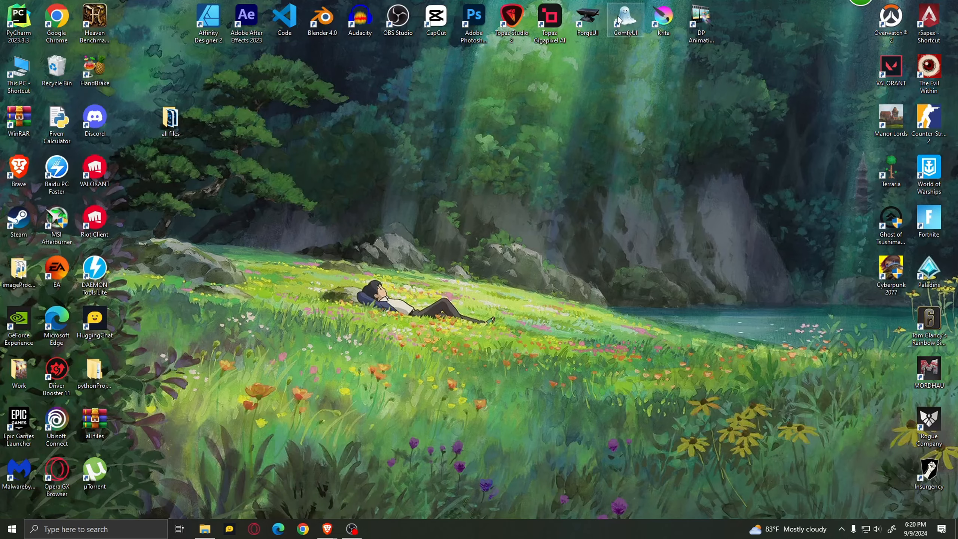
double_click(620, 20)
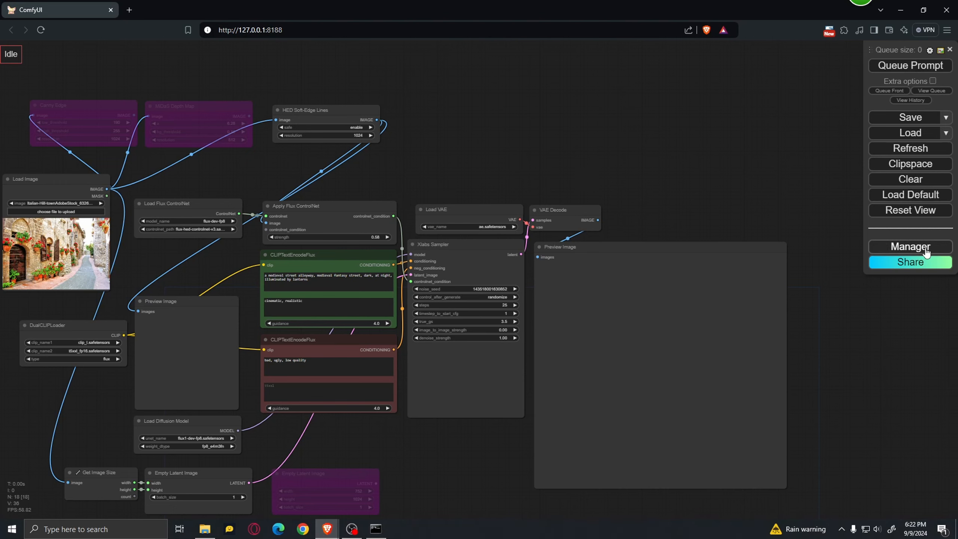
left_click(938, 250)
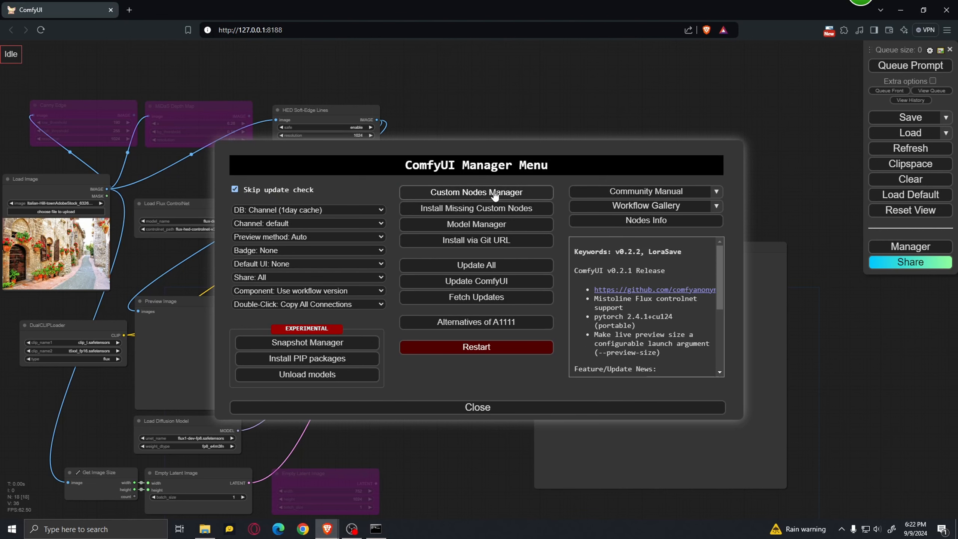
left_click(508, 192)
Search the custom nodes for "controlnet" to check the ControlNet Auxiliary Preprocessors, and close the list.
left_click(289, 112)
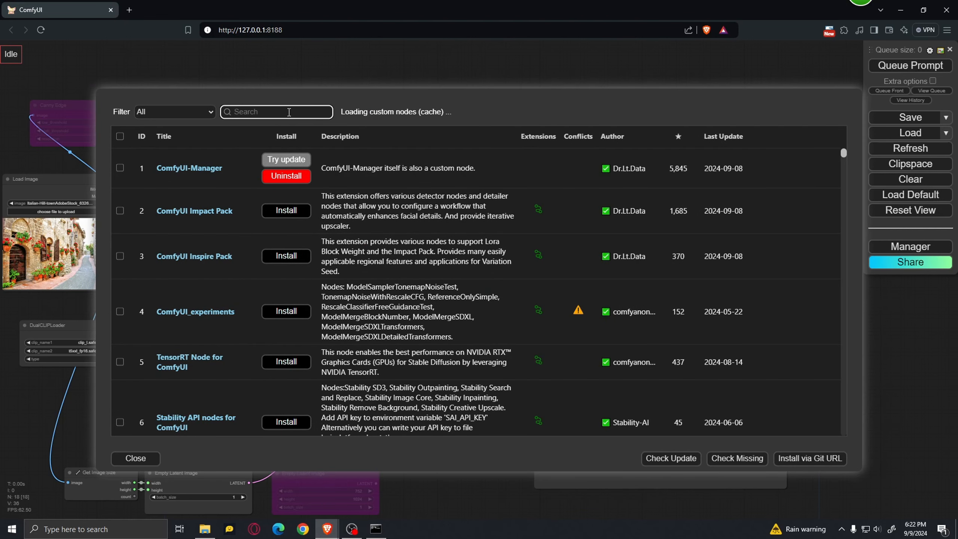
type("control")
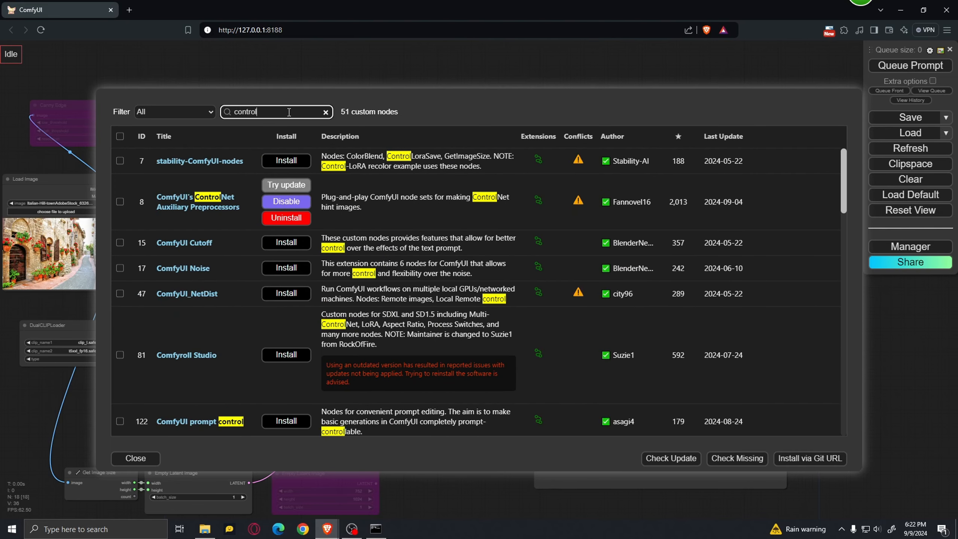
type("net")
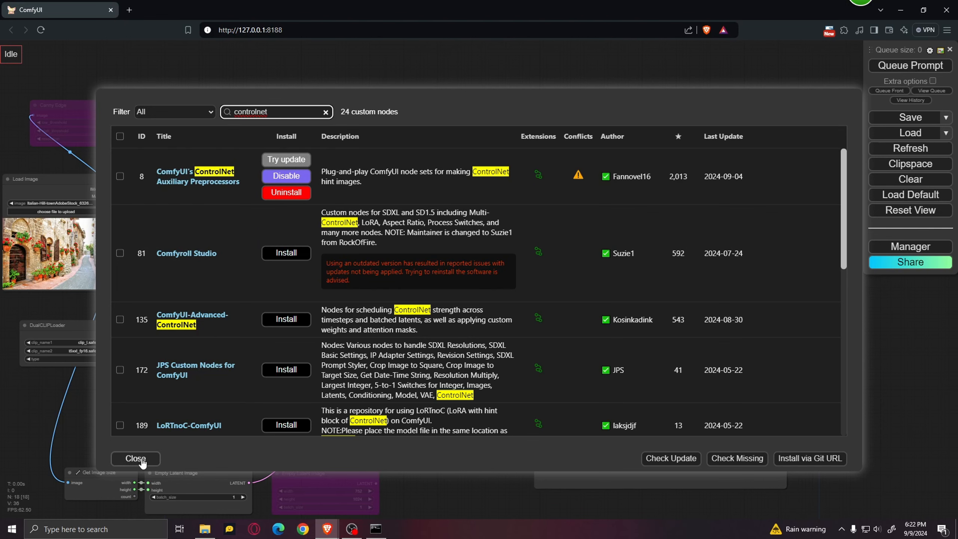
left_click(136, 459)
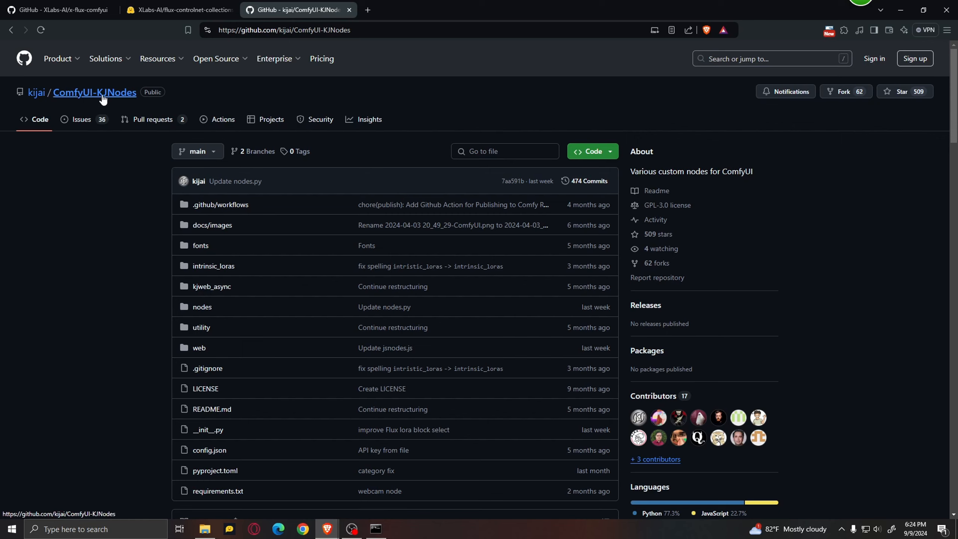
Copy the HTTPS clone URL of the ComfyUI-KJNodes repository and read its README installation instructions.
left_click(607, 152)
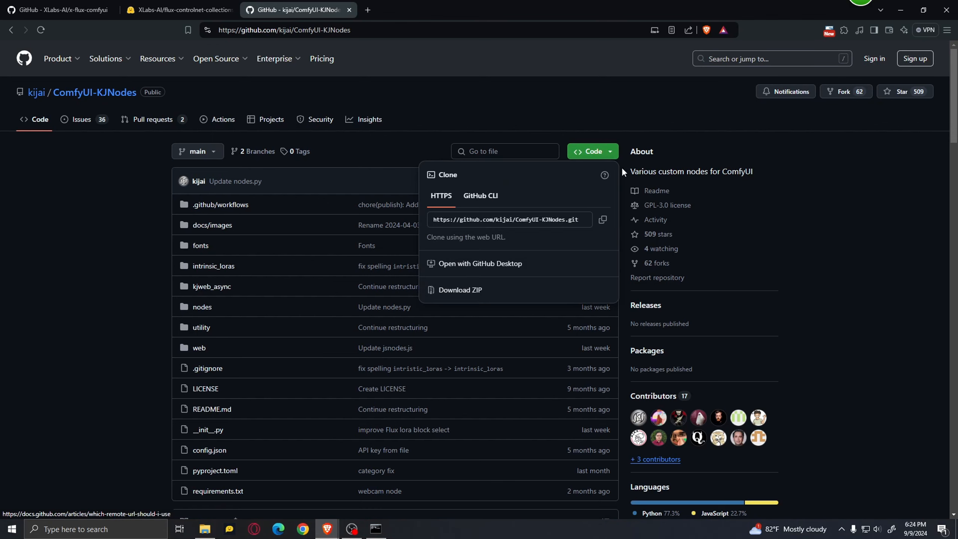
left_click(602, 219)
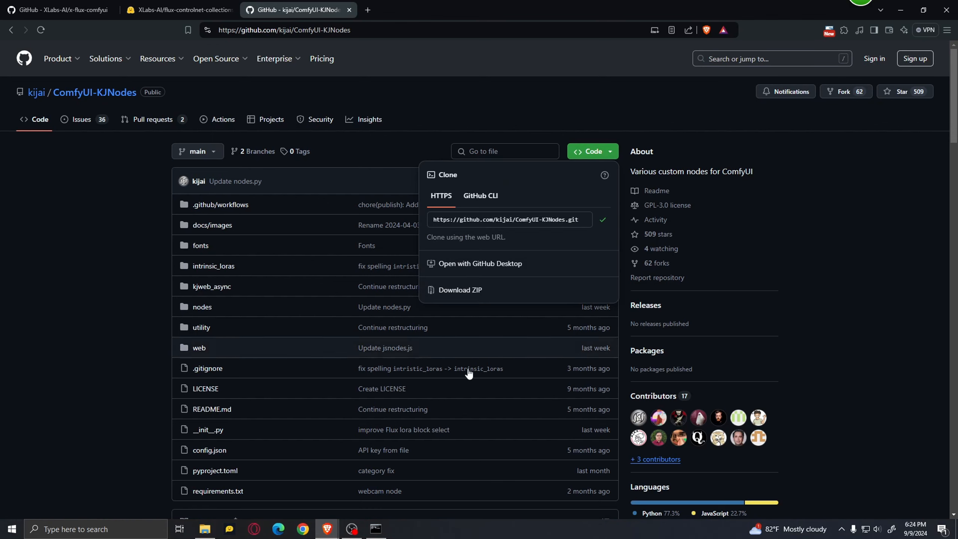
left_click(159, 363)
scroll(158, 363, "down", 8)
scroll(150, 322, "up", 8)
scroll(136, 356, "down", 4)
scroll(142, 356, "down", 5)
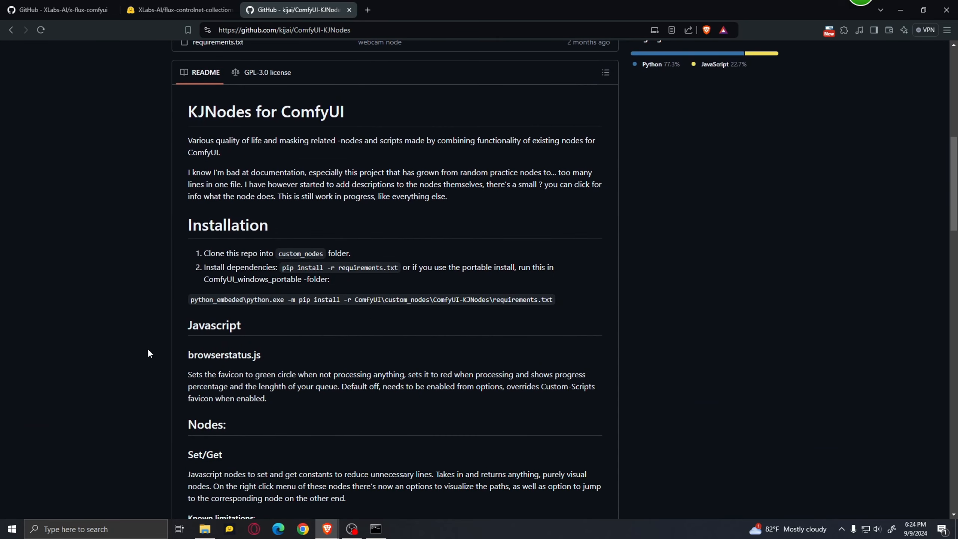
Open the E:\Stable Diff\ComfyUI\ComfyUI_windows_portable\ComfyUI\custom_nodes folder in File Explorer.
left_click(204, 529)
left_click(67, 286)
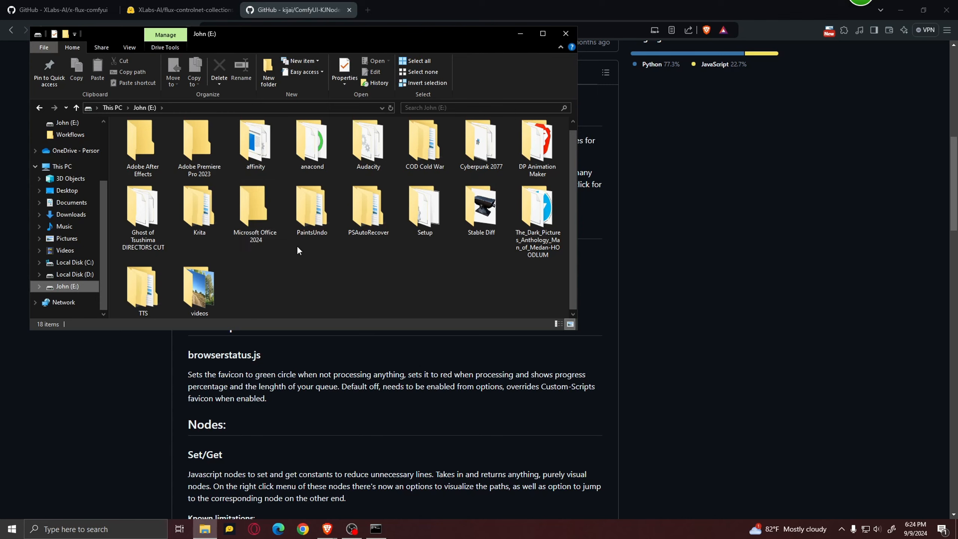
double_click(492, 197)
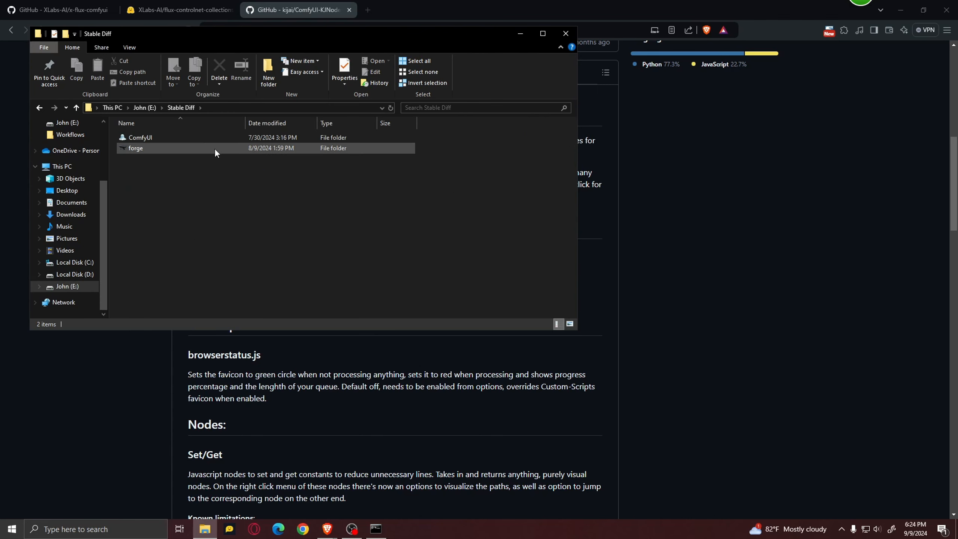
left_click(176, 137)
double_click(176, 137)
double_click(177, 138)
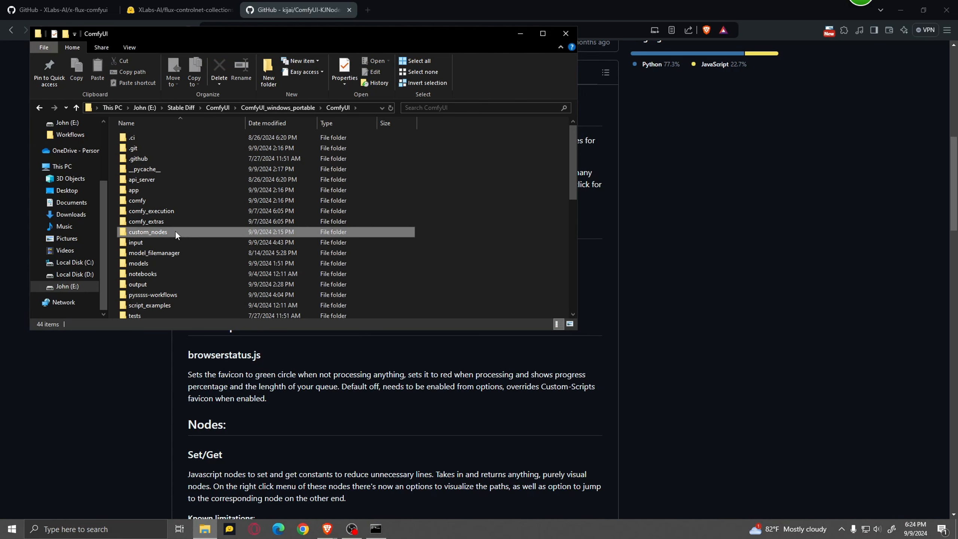
double_click(175, 230)
Open a command prompt in custom_nodes, enter git clone with the copied ComfyUI-KJNodes URL, and close it without running the command.
left_click(347, 107)
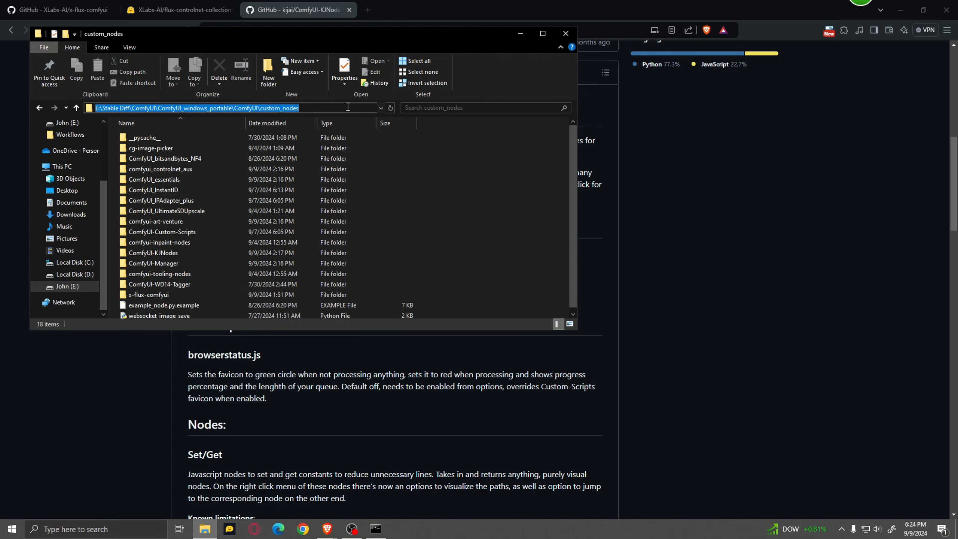
type("cmd")
key("Return")
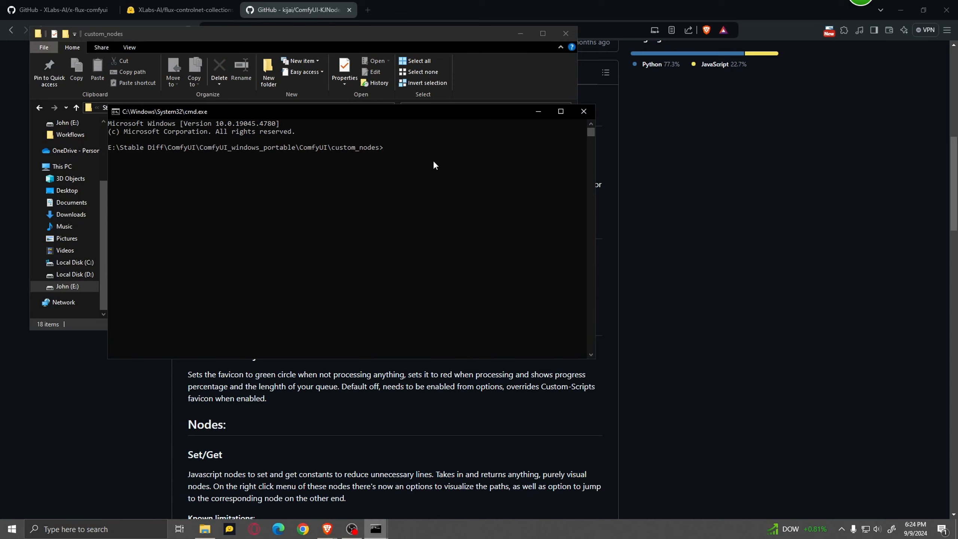
type("git clone")
type("https://github.com/kijai/ComfyUI-KJNodes.git")
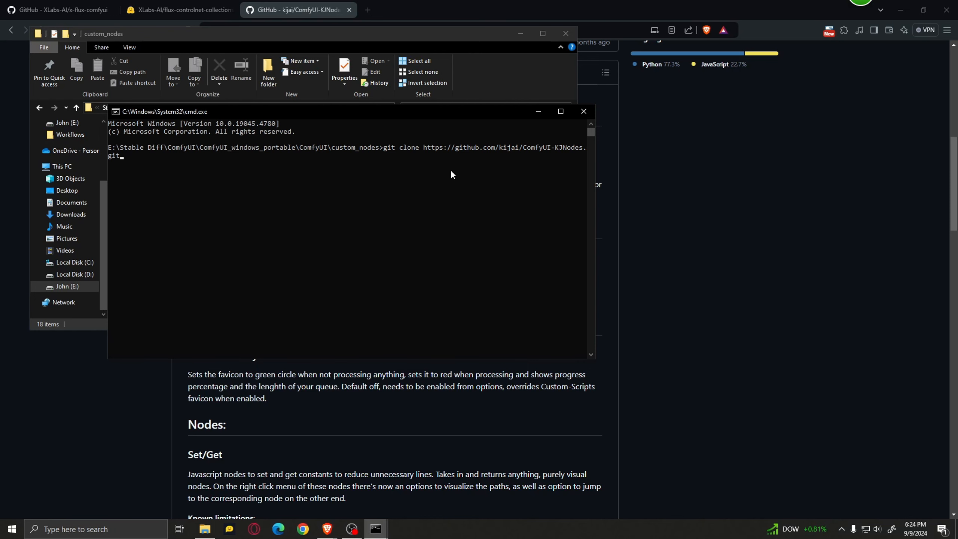
left_click(583, 115)
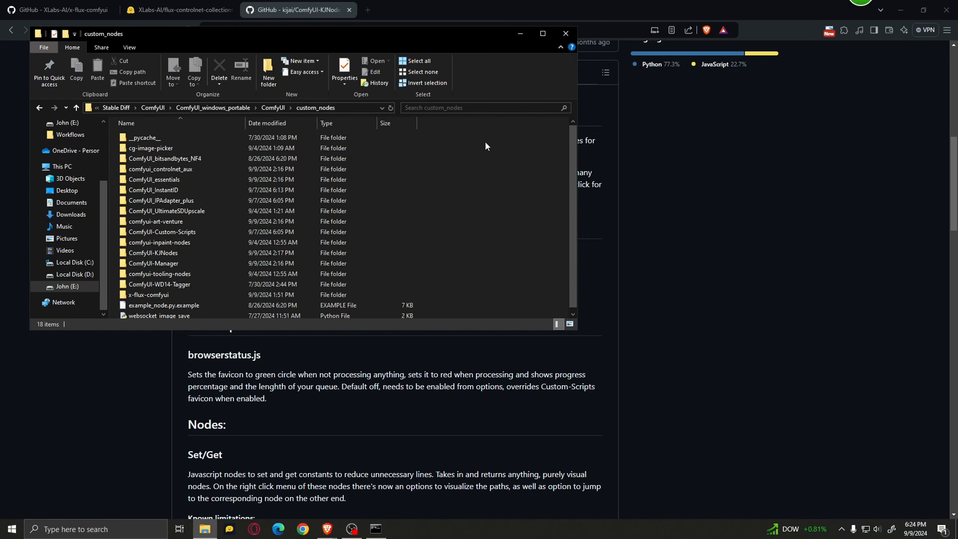
left_click(519, 38)
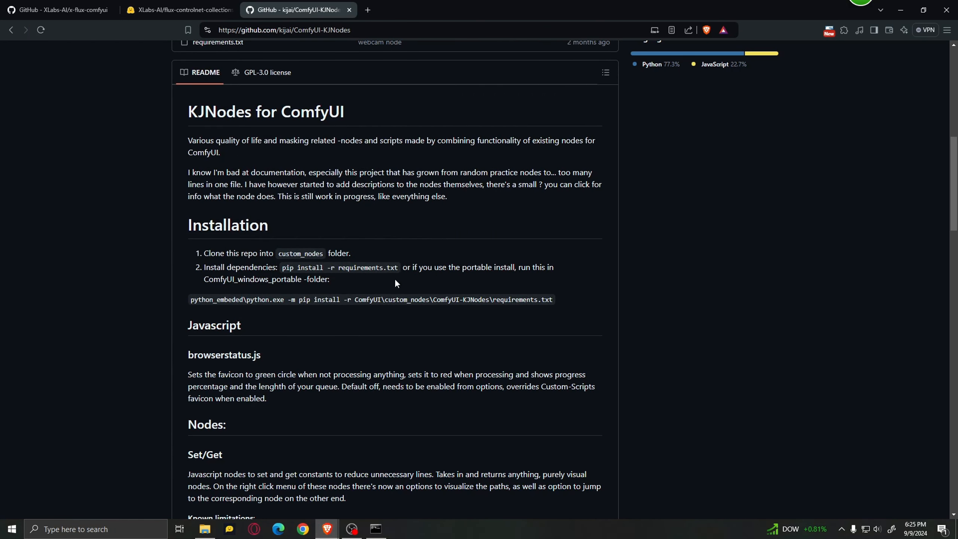
Copy the portable-install requirements command from the KJNodes README and go to the ComfyUI_windows_portable folder in File Explorer.
left_click_drag(185, 302, 557, 306)
key("ctrl+c")
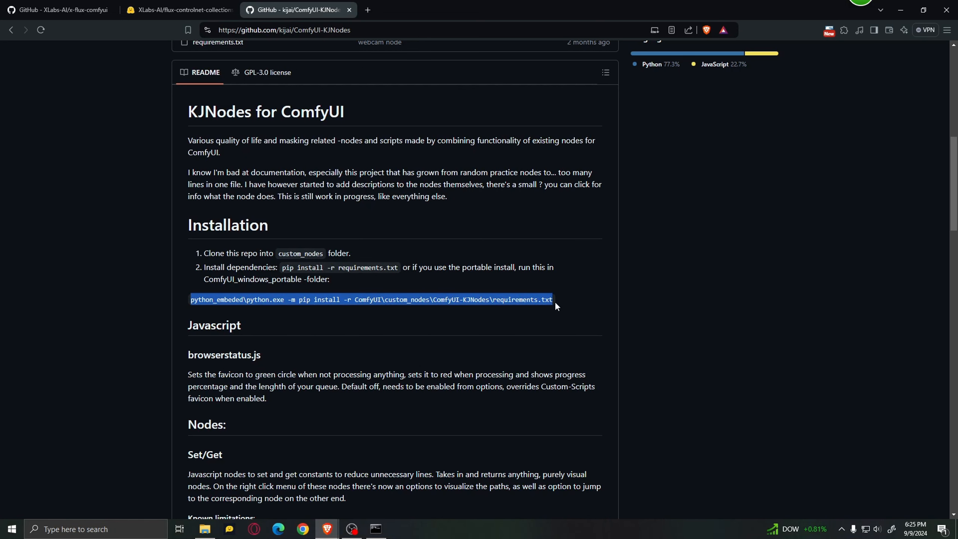
key("alt+Tab")
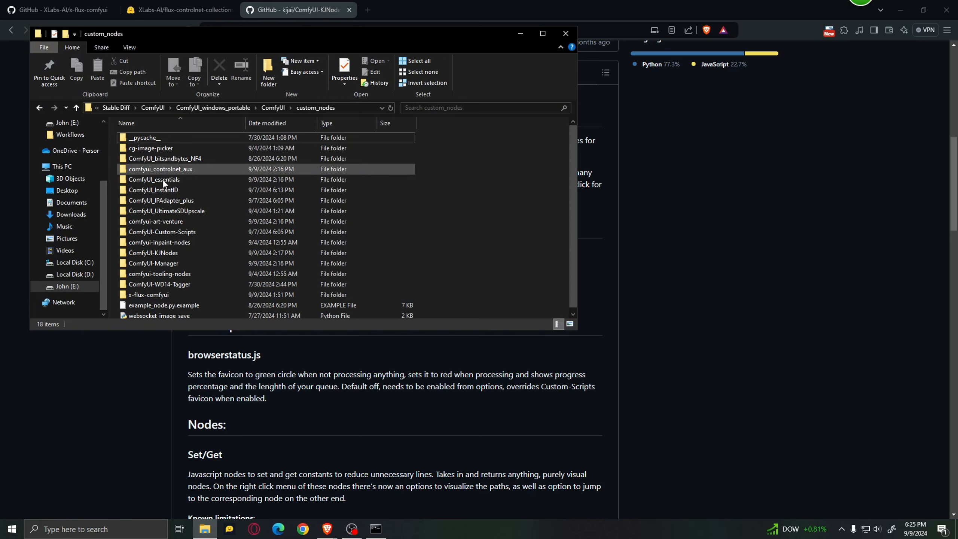
left_click(217, 108)
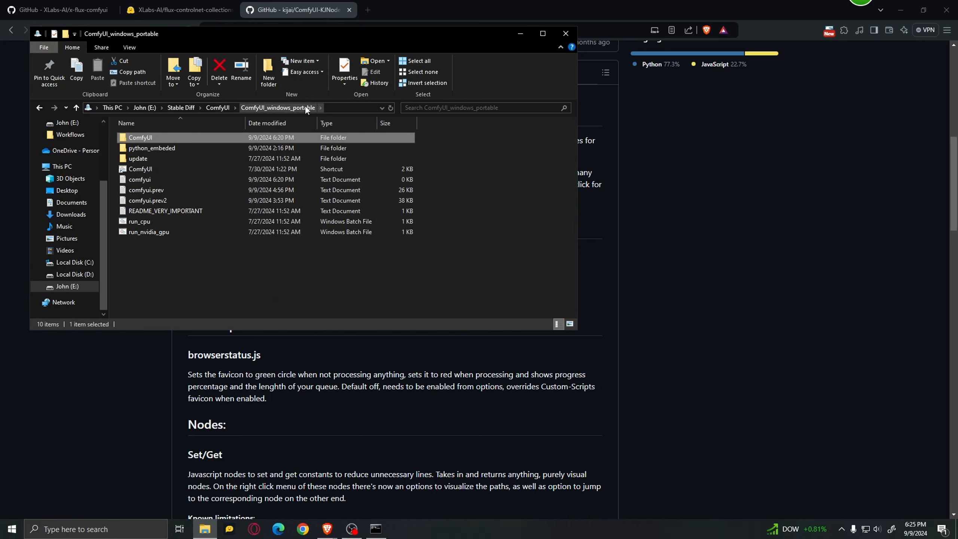
left_click(187, 258)
Open a command prompt in ComfyUI_windows_portable, paste the KJNodes requirements install command, and close it and the folder without running it.
left_click(339, 106)
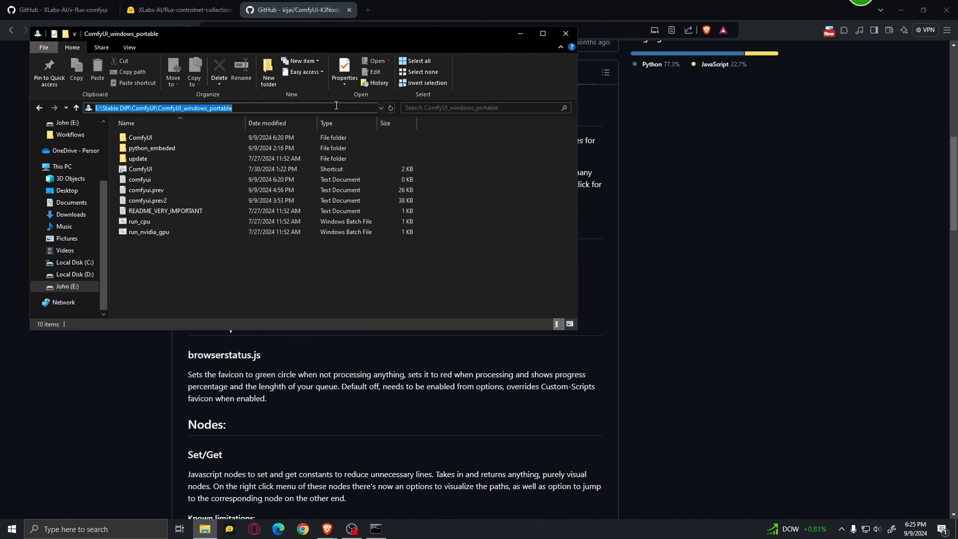
type("cmd")
key("Return")
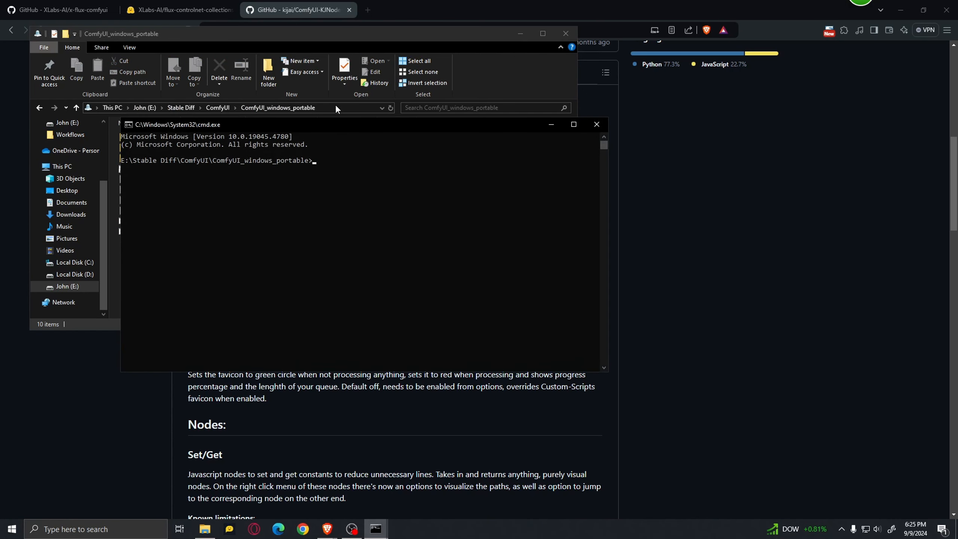
key("ctrl+v")
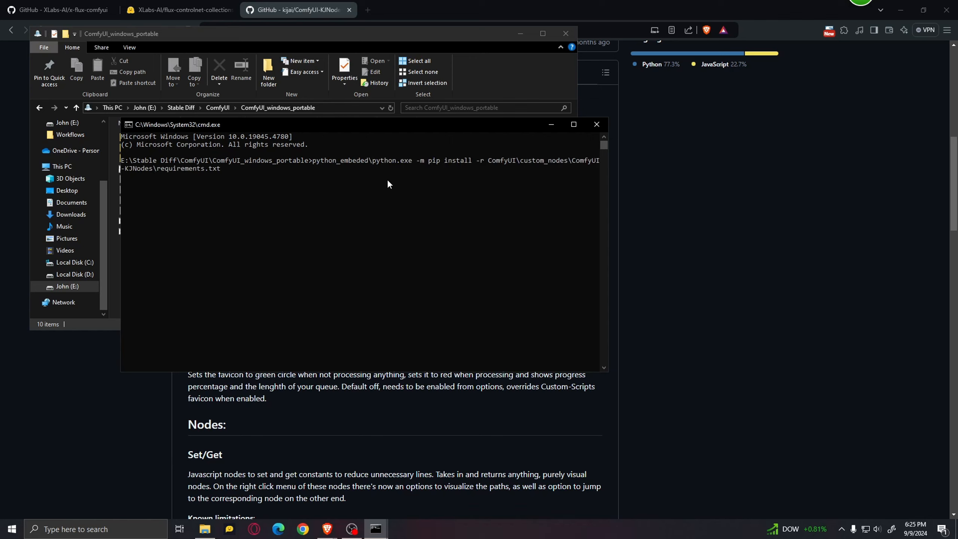
left_click(596, 125)
left_click(563, 36)
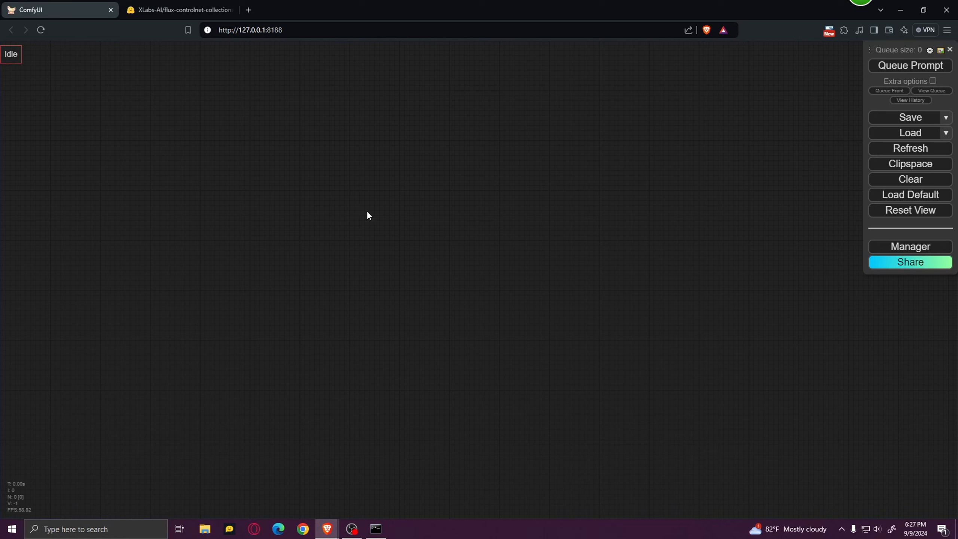
Download depth_workflow.json from the workflows folder of XLabs-AI's flux-controlnet-collections, saving it as workflows_depth_workflow in Downloads.
left_click(185, 11)
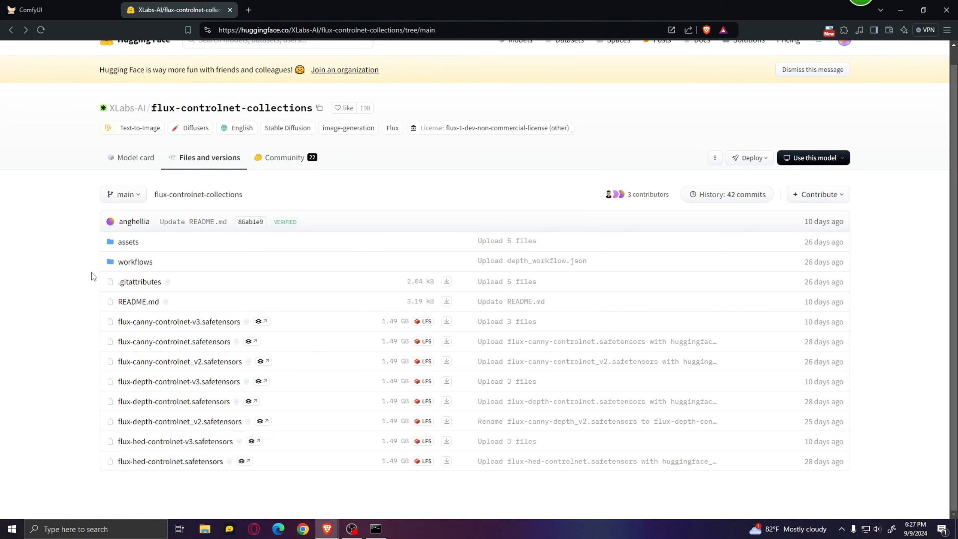
left_click(143, 268)
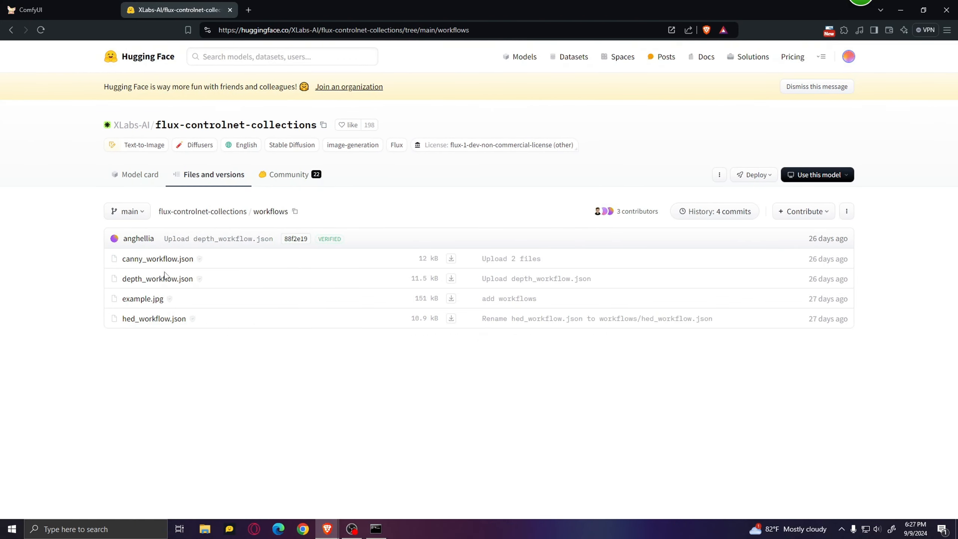
left_click(452, 278)
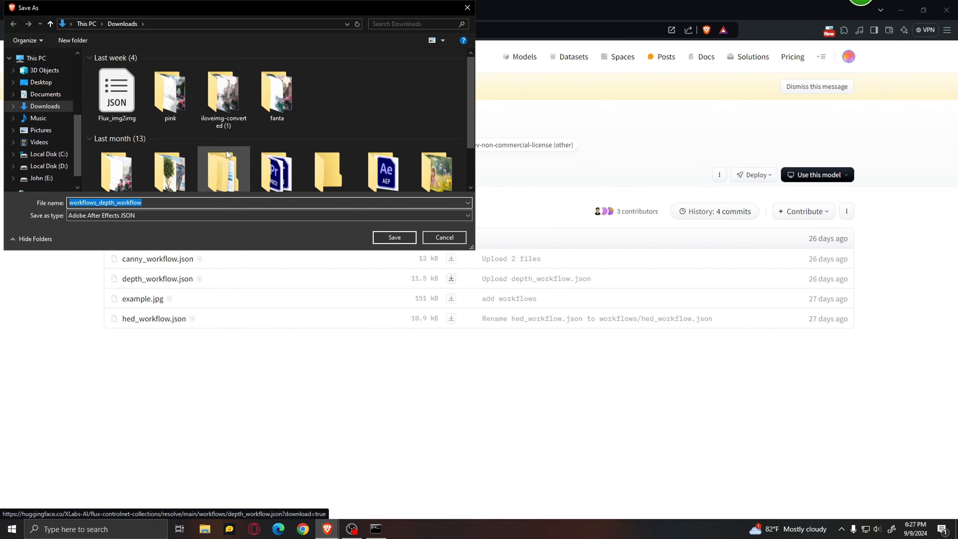
left_click(398, 240)
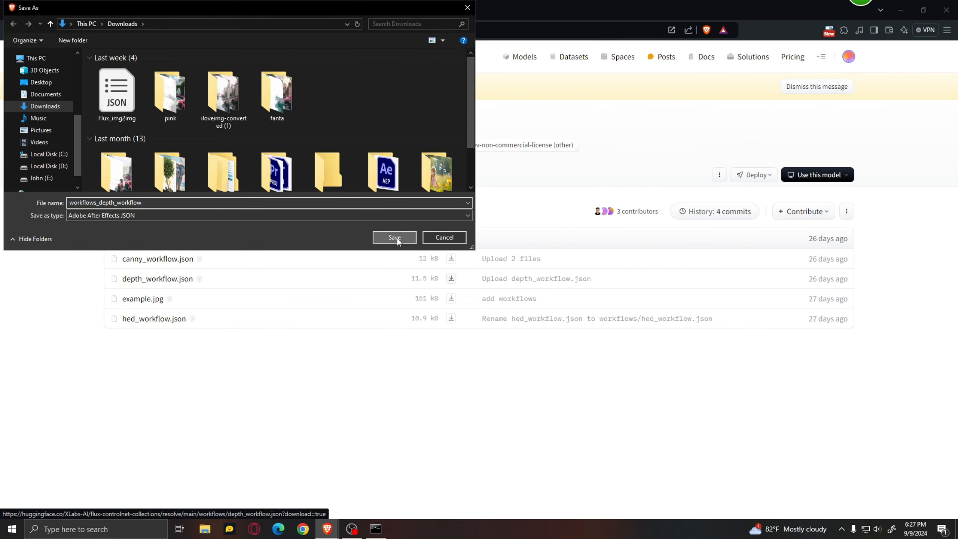
Load the workflows_depth_workflow file from Downloads into ComfyUI and look over its node graph.
left_click(64, 15)
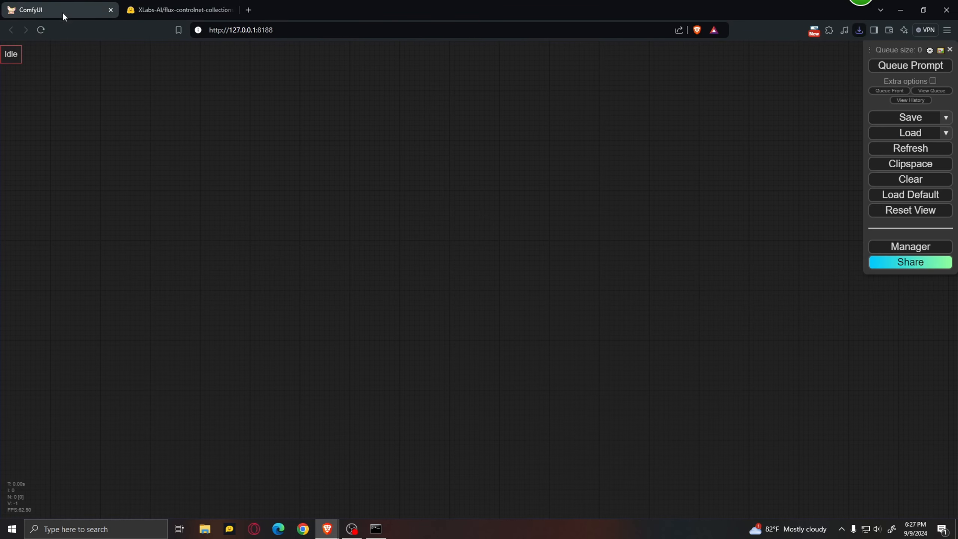
left_click(930, 132)
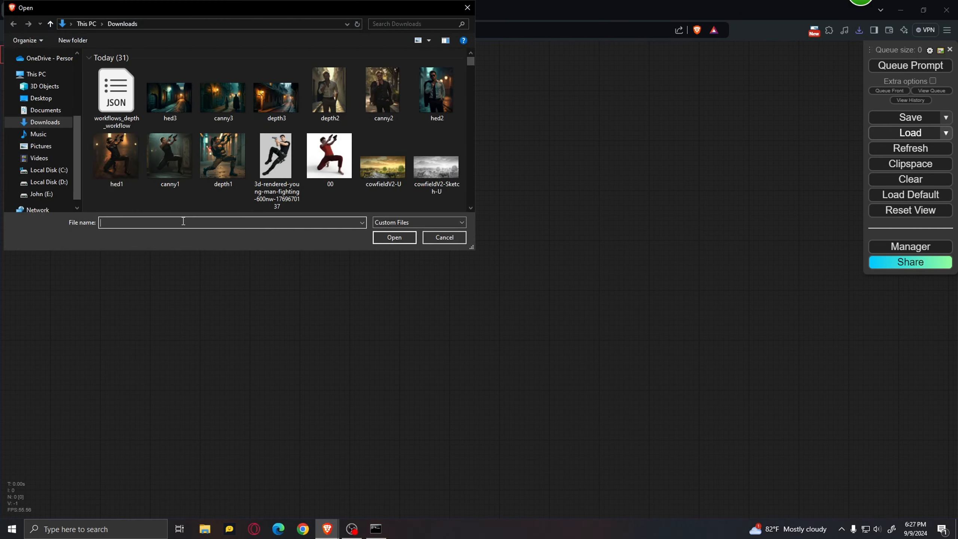
left_click(119, 94)
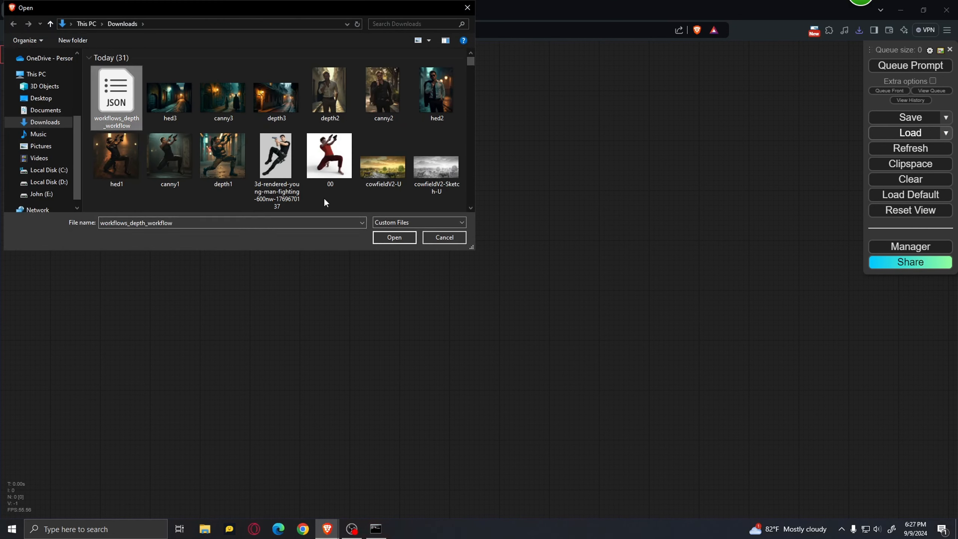
left_click(396, 237)
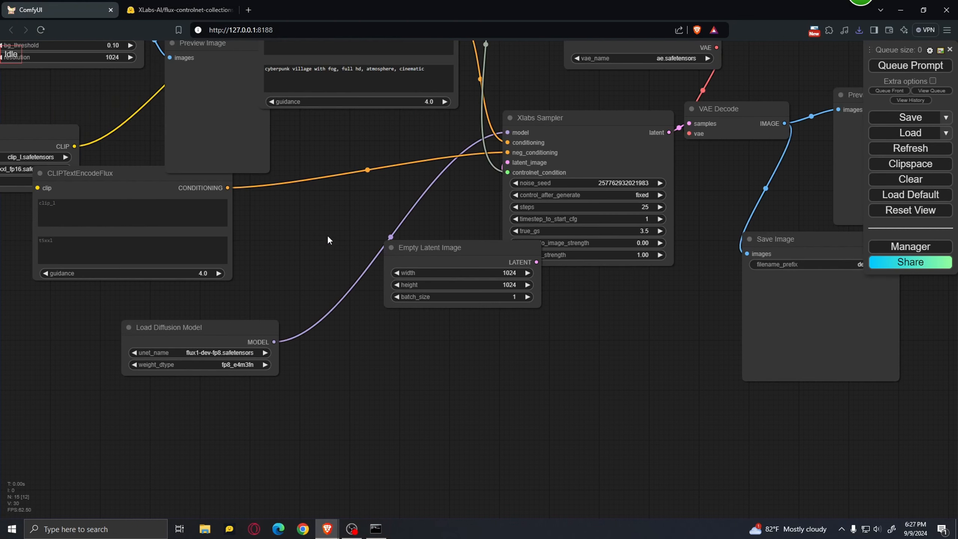
scroll(480, 379, "down", 5)
scroll(500, 363, "up", 4)
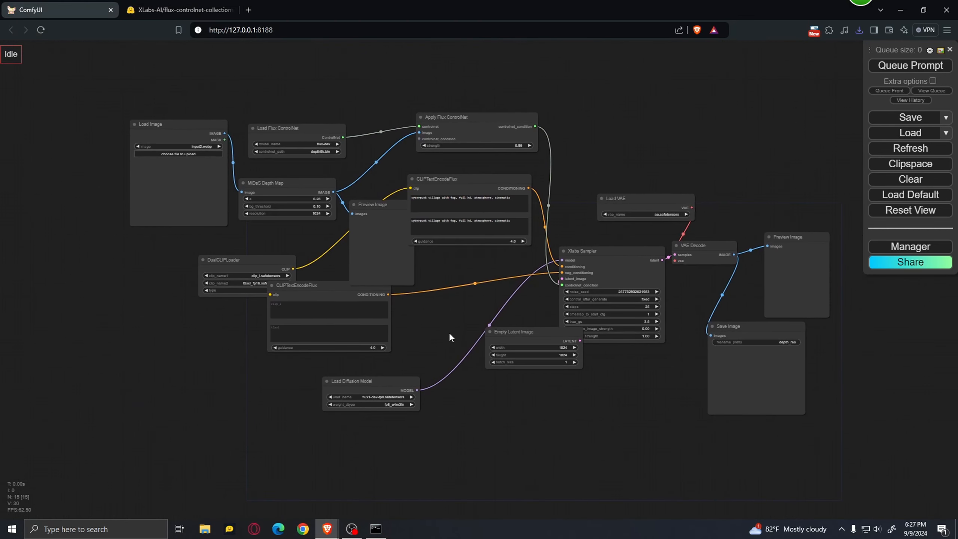
left_click_drag(449, 323, 423, 341)
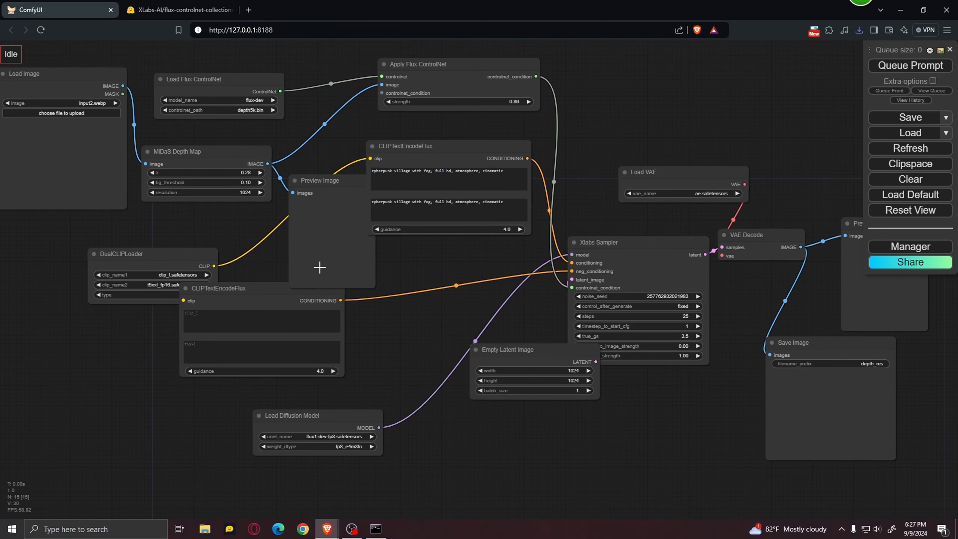
left_click(895, 255)
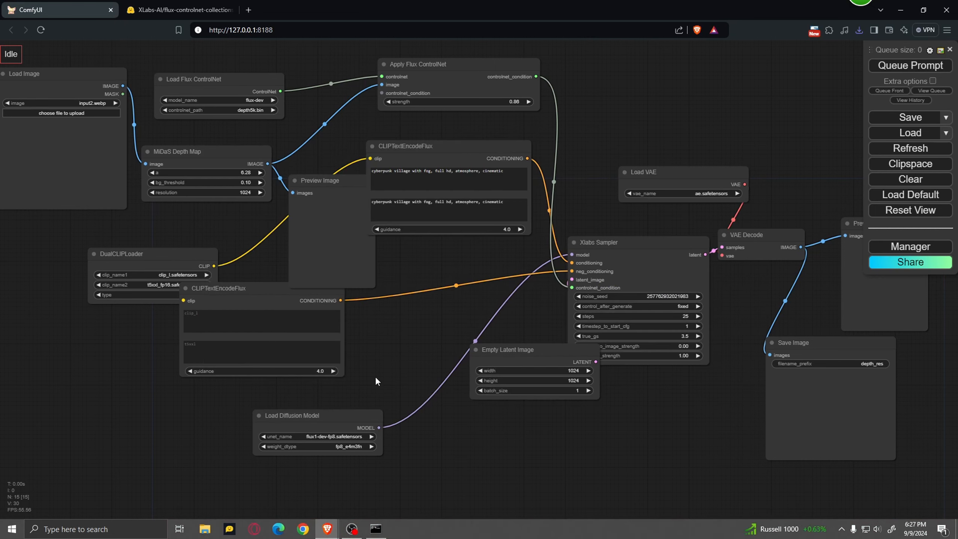
Upload the image 00 from Downloads into the Load Image node.
scroll(135, 285, "up", 5)
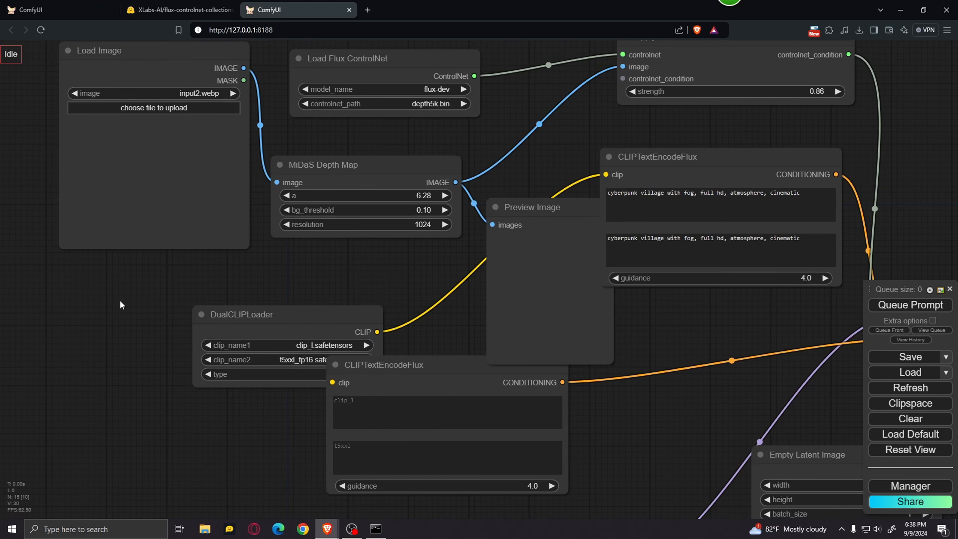
left_click_drag(120, 301, 184, 430)
scroll(171, 419, "up", 2)
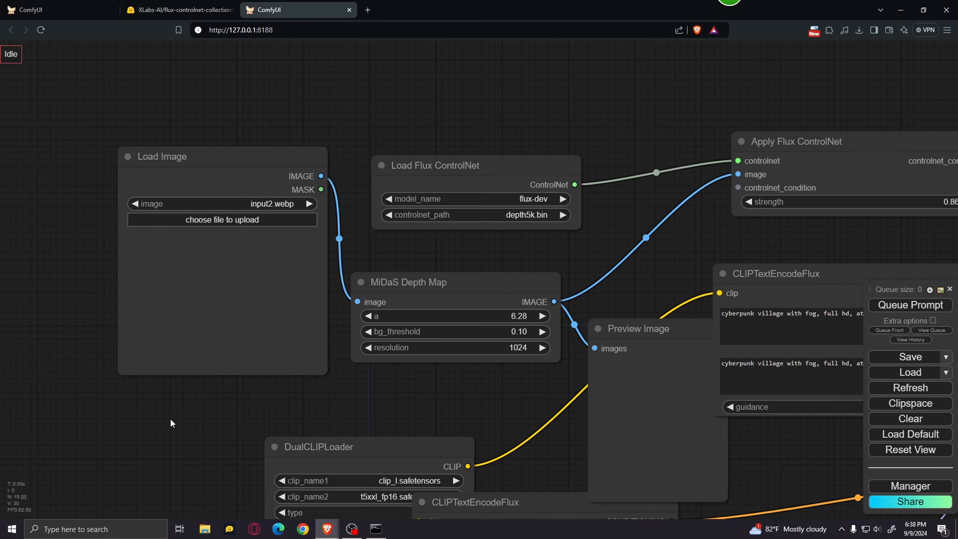
left_click(270, 221)
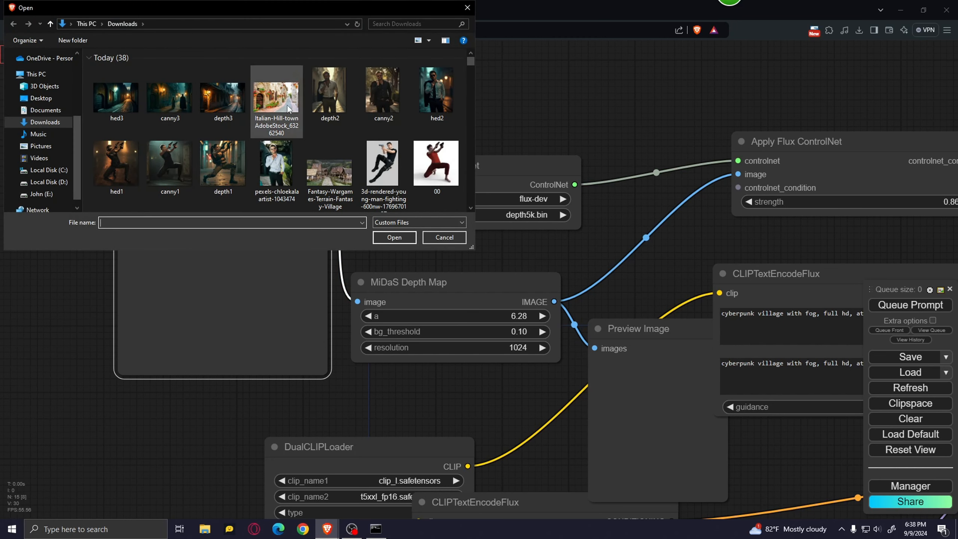
left_click(437, 159)
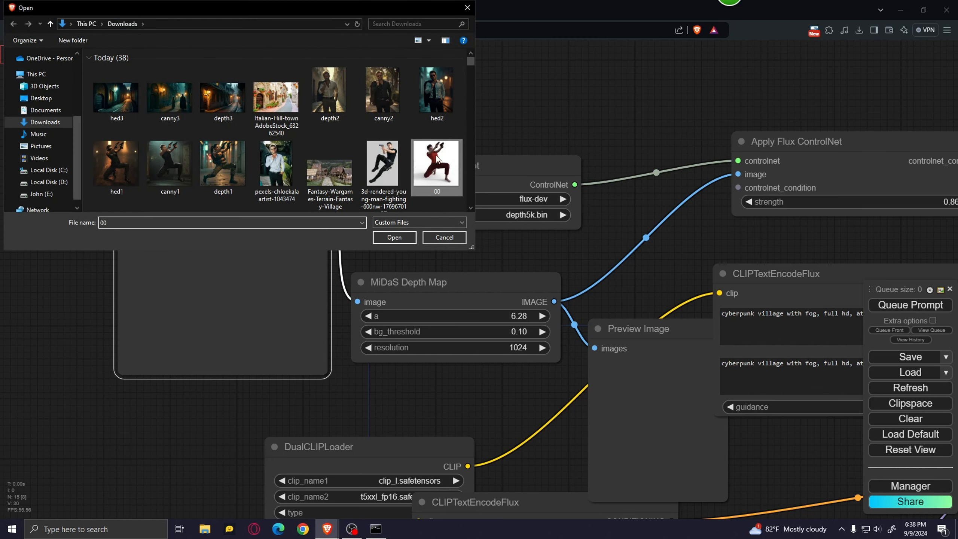
left_click(393, 237)
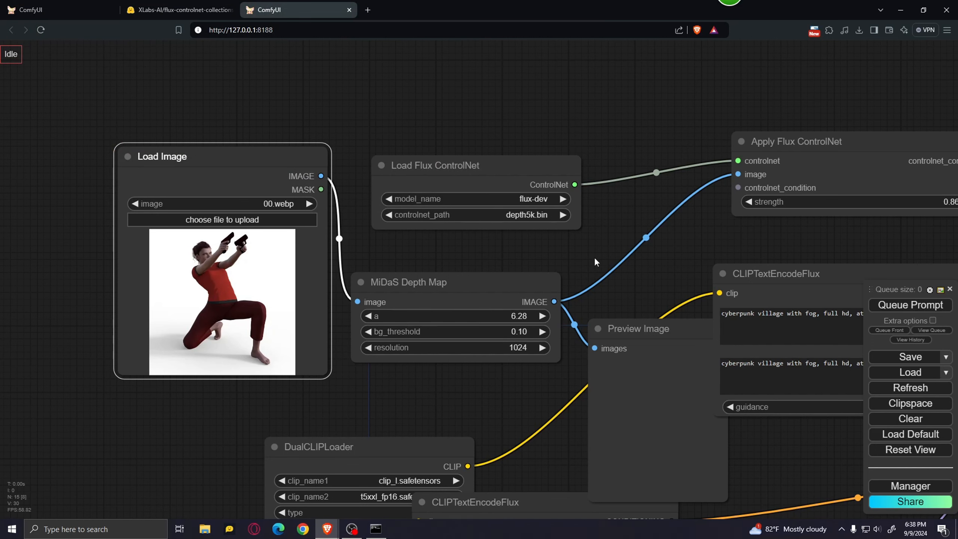
In the Load Flux ControlNet node, set the model name to flux-dev-fp8 and the ControlNet path to flux-depth-controlnet-v3.safetensors.
left_click_drag(597, 226, 532, 200)
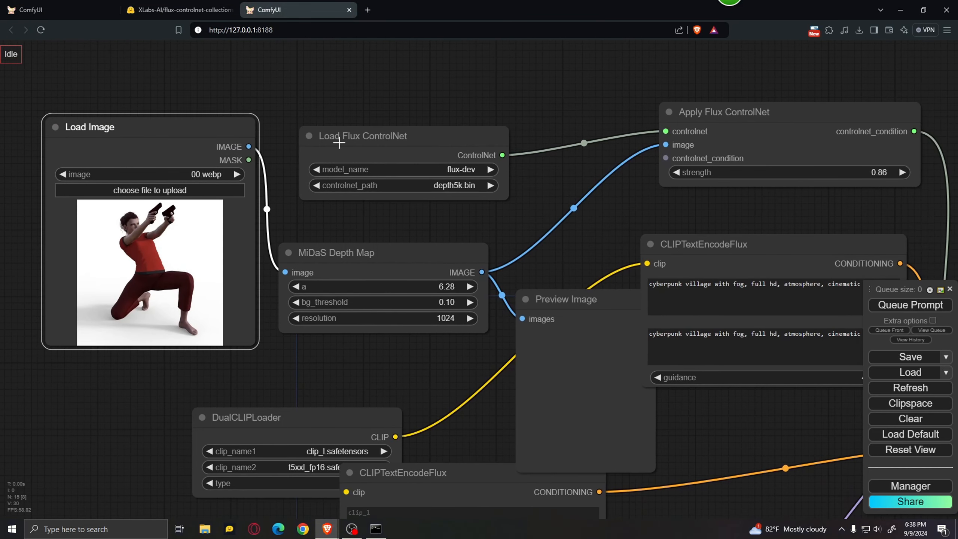
left_click_drag(428, 161, 425, 138)
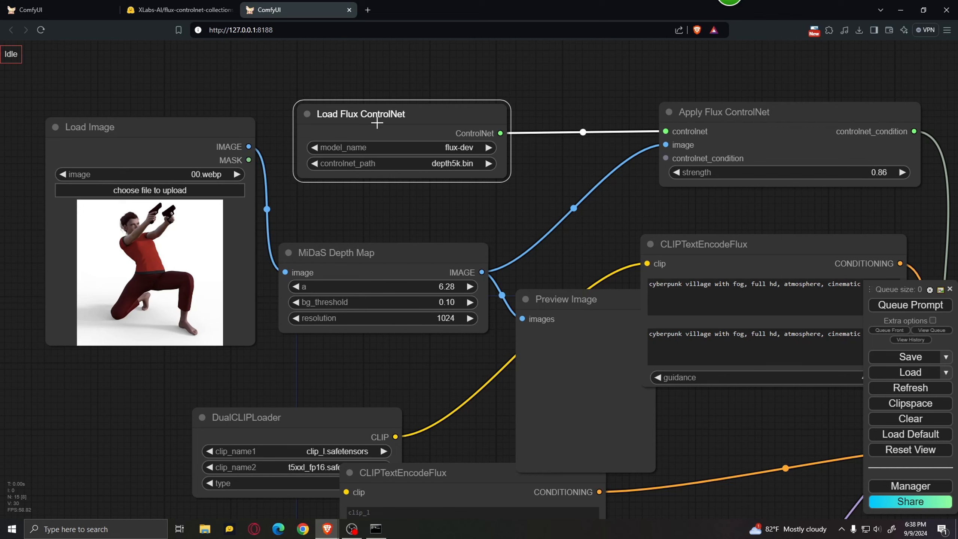
left_click(457, 147)
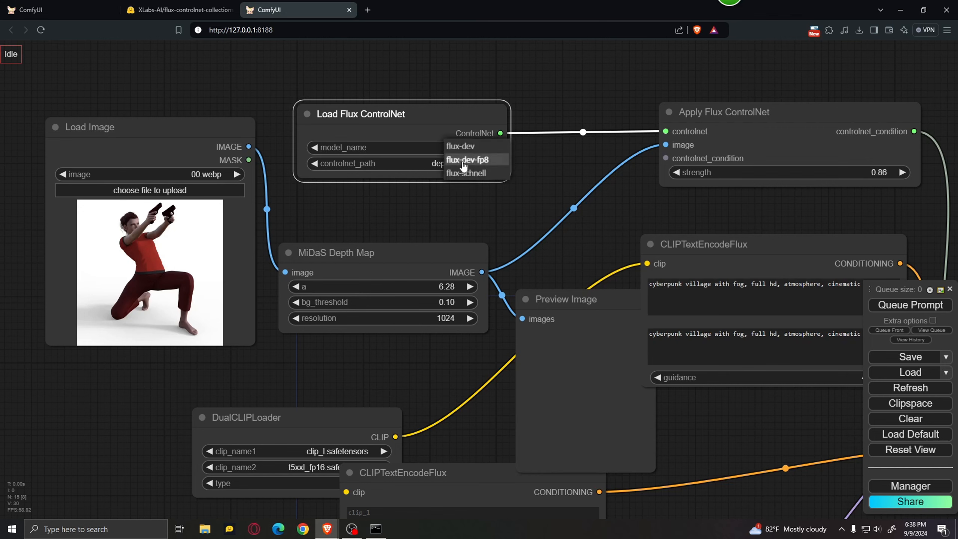
left_click(476, 159)
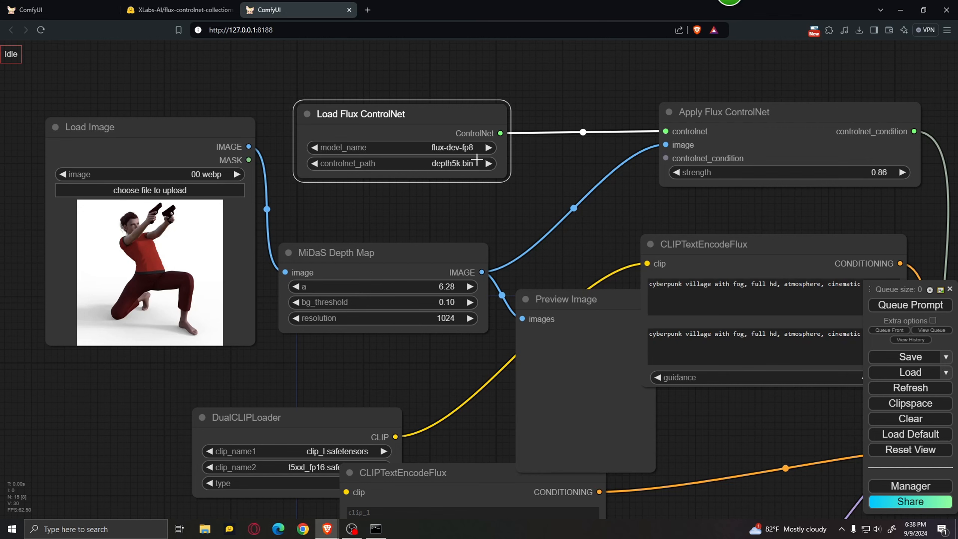
left_click(453, 166)
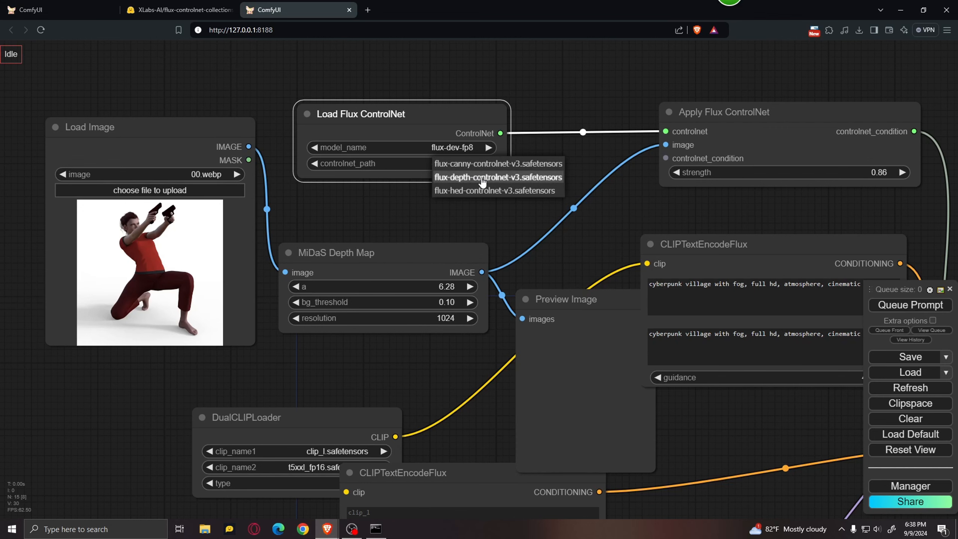
left_click(483, 178)
In the DualCLIPLoader node, choose clip_l.safetensors as clip_name1 and t5xxl_fp16.safetensors as clip_name2.
mouse_move(438, 385)
left_mouse_down()
mouse_move(479, 265)
mouse_move(452, 254)
mouse_move(433, 219)
mouse_move(337, 238)
mouse_move(325, 209)
left_mouse_up()
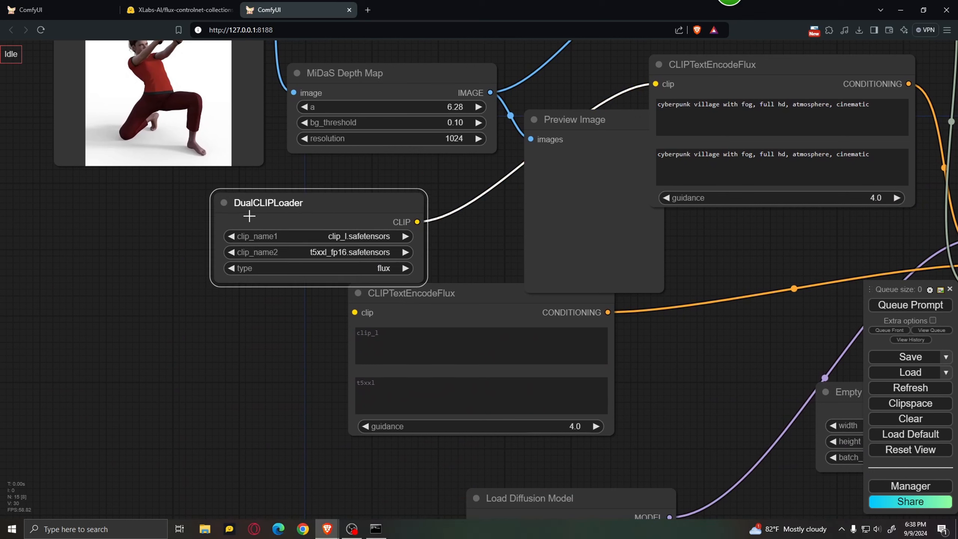
left_click(353, 238)
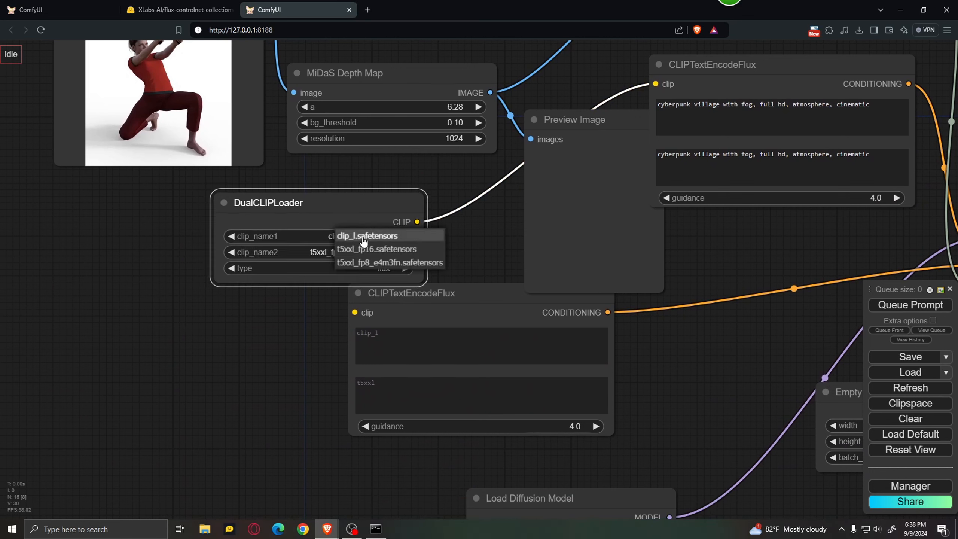
left_click(367, 236)
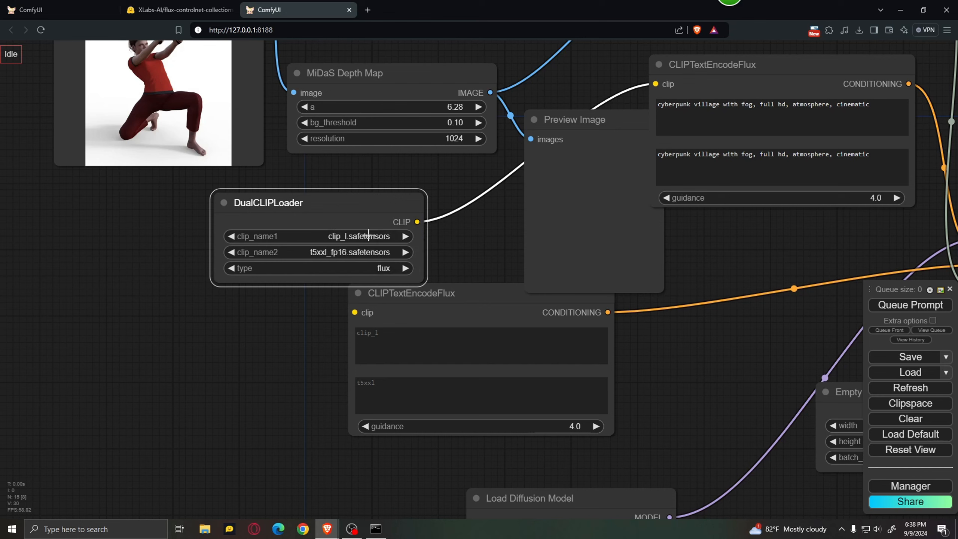
left_click(351, 253)
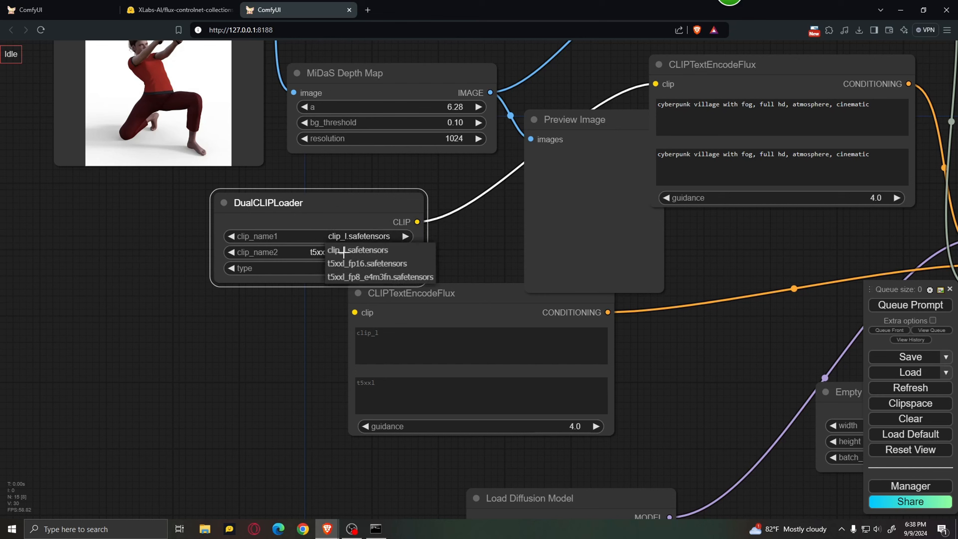
left_click(389, 264)
In the Load Diffusion Model node, choose flux1-dev-fp8.safetensors as the UNet and fp8_e4m3fn as the weight dtype.
scroll(234, 331, "down", 3)
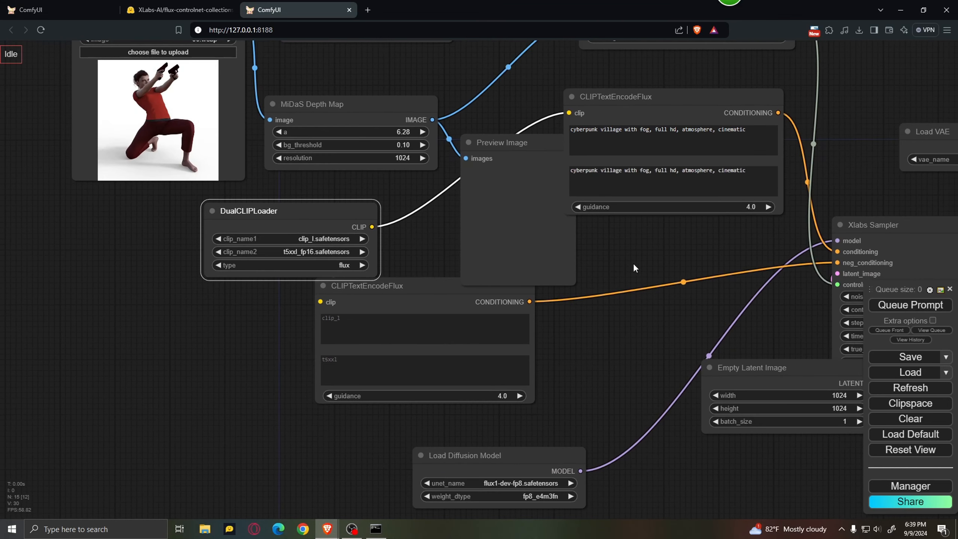
left_click_drag(677, 253, 574, 174)
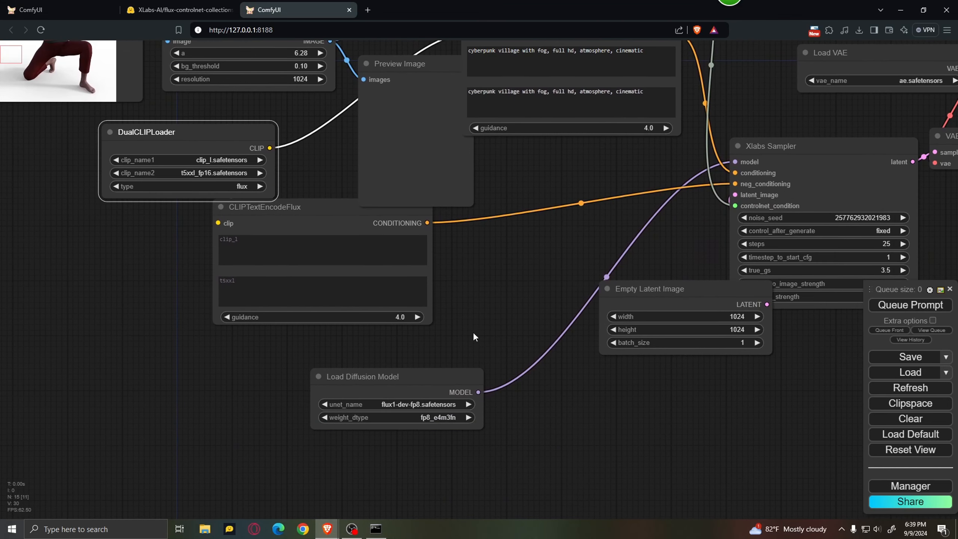
left_click_drag(473, 332, 490, 287)
scroll(471, 322, "up", 5)
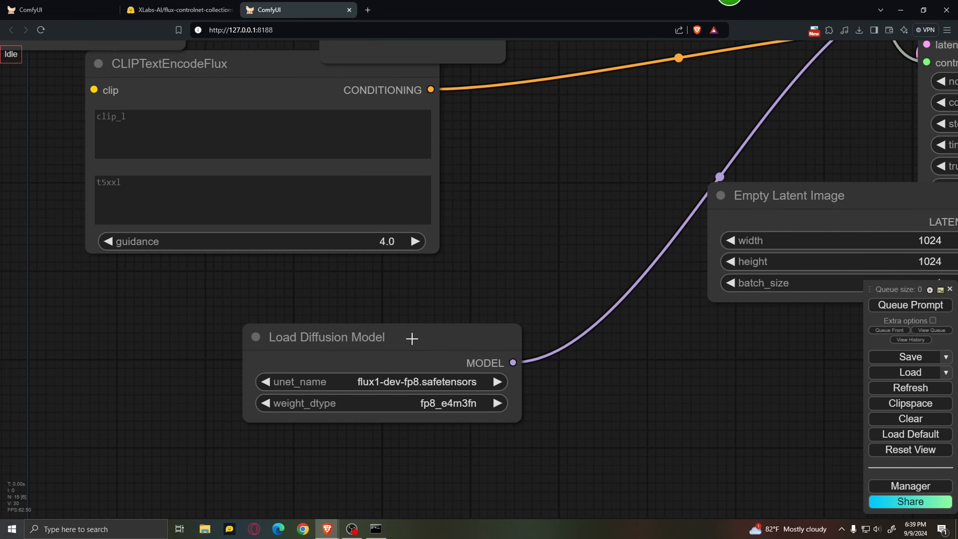
left_click_drag(412, 339, 423, 304)
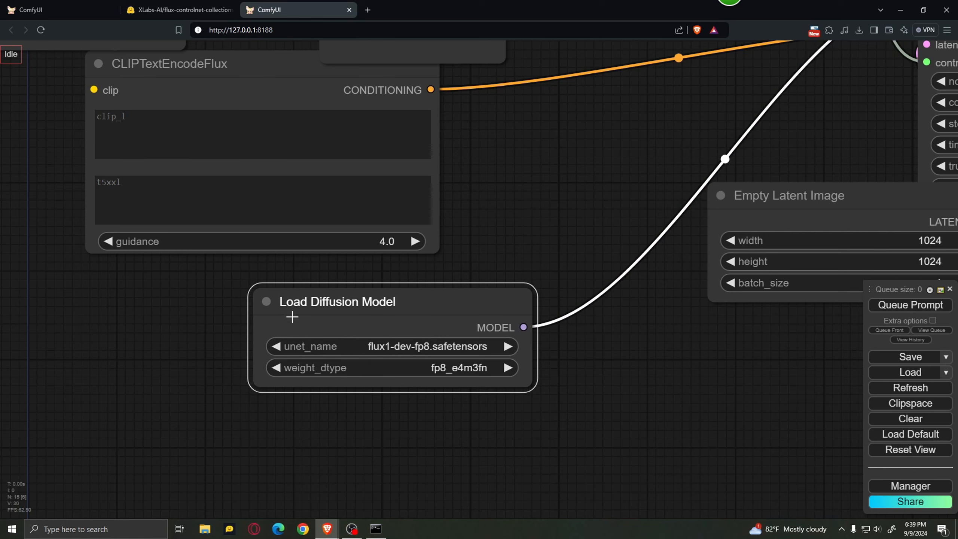
left_click(471, 350)
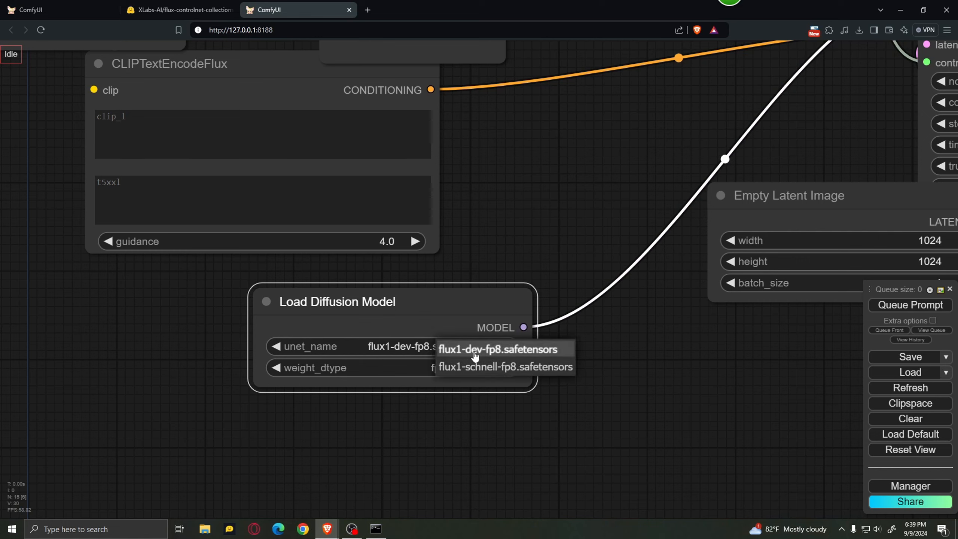
left_click(514, 353)
left_click(499, 349)
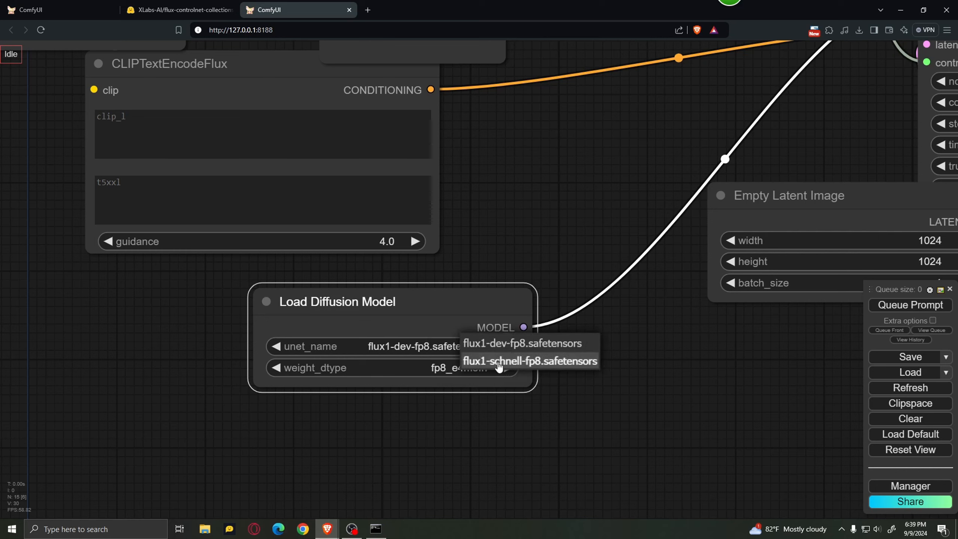
left_click(500, 349)
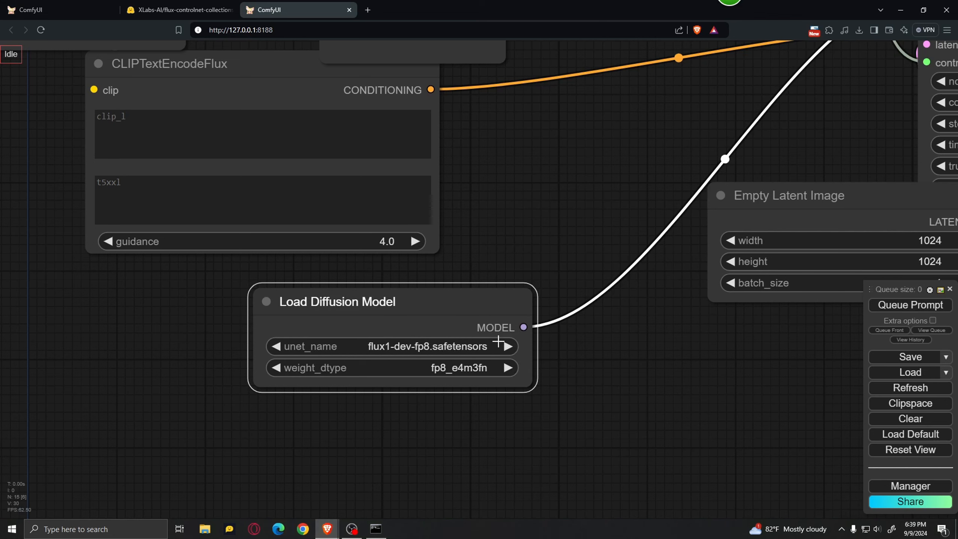
left_click(448, 369)
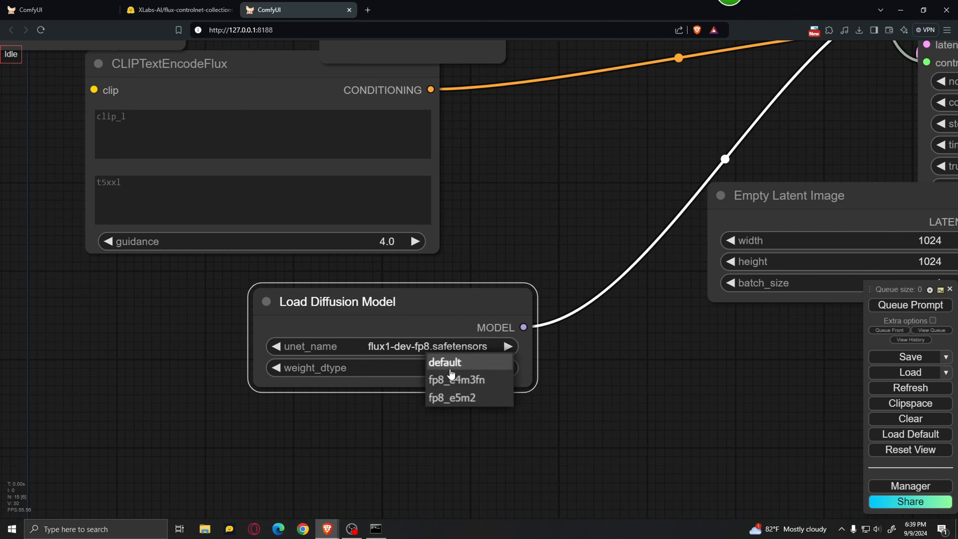
left_click(471, 380)
Set the strength of the Apply Flux ControlNet node to 0.70.
scroll(603, 377, "down", 7)
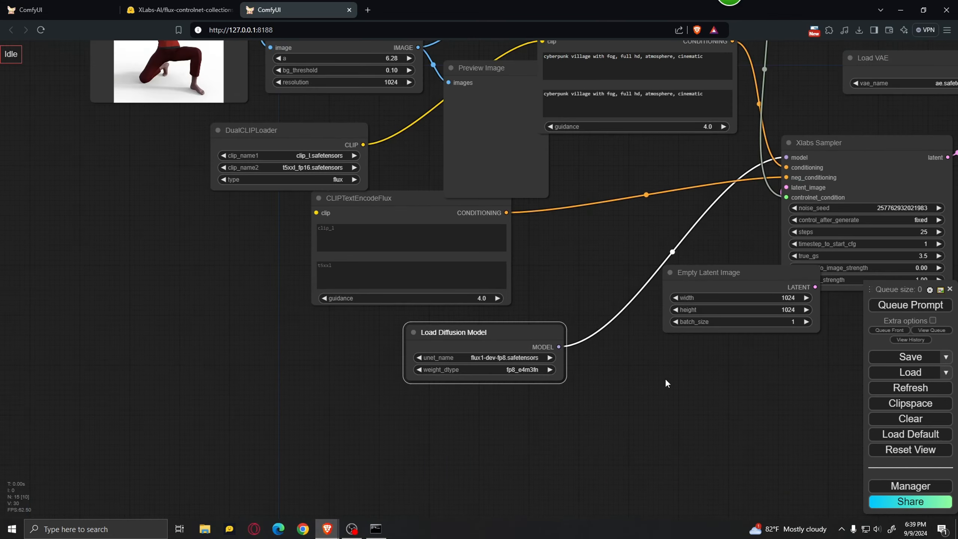
scroll(528, 158, "up", 6)
left_click_drag(521, 163, 194, 245)
left_click_drag(854, 137, 813, 153)
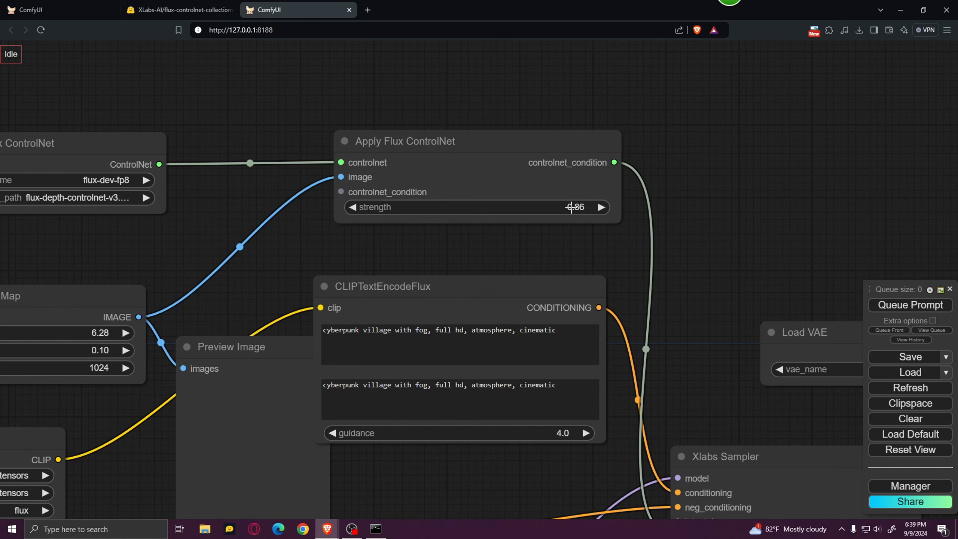
left_click_drag(572, 207, 559, 209)
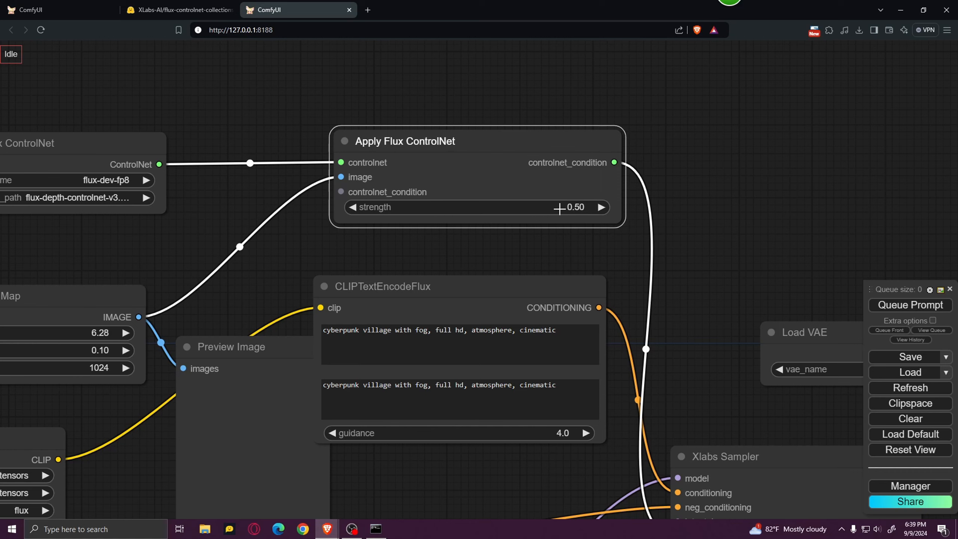
mouse_move(559, 209)
left_mouse_down()
mouse_move(588, 211)
mouse_move(564, 215)
left_mouse_up()
scroll(442, 251, "down", 3)
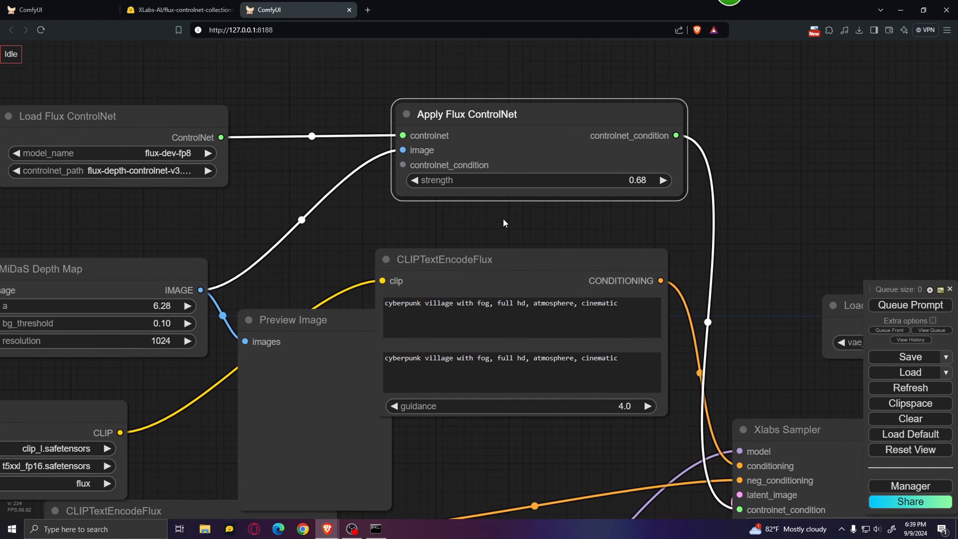
left_click_drag(332, 263, 370, 229)
scroll(576, 187, "up", 5)
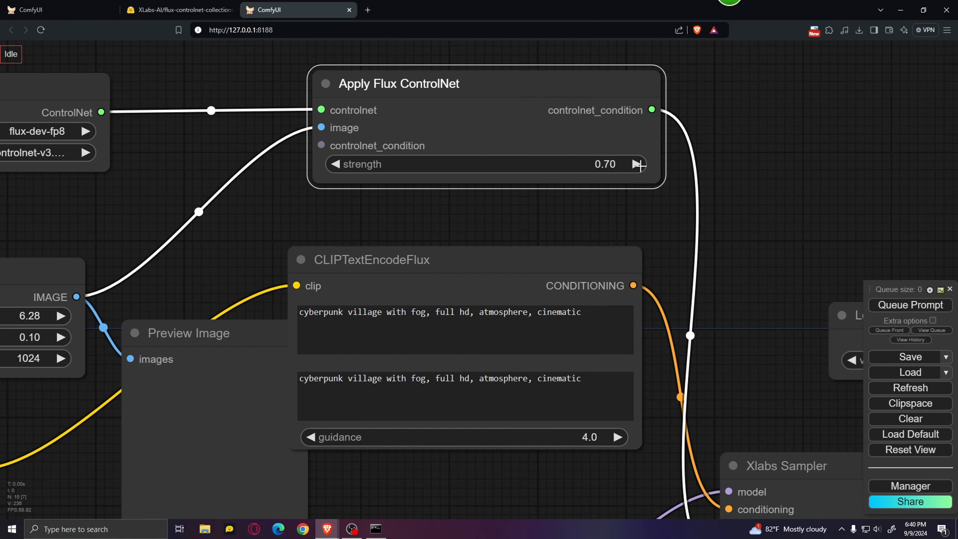
Move the MiDaS Depth Map node slightly up and place the Preview Image node directly beside it, before the CLIPTextEncodeFlux node.
scroll(483, 232, "down", 3)
left_click_drag(423, 231, 579, 181)
left_click_drag(349, 167, 388, 149)
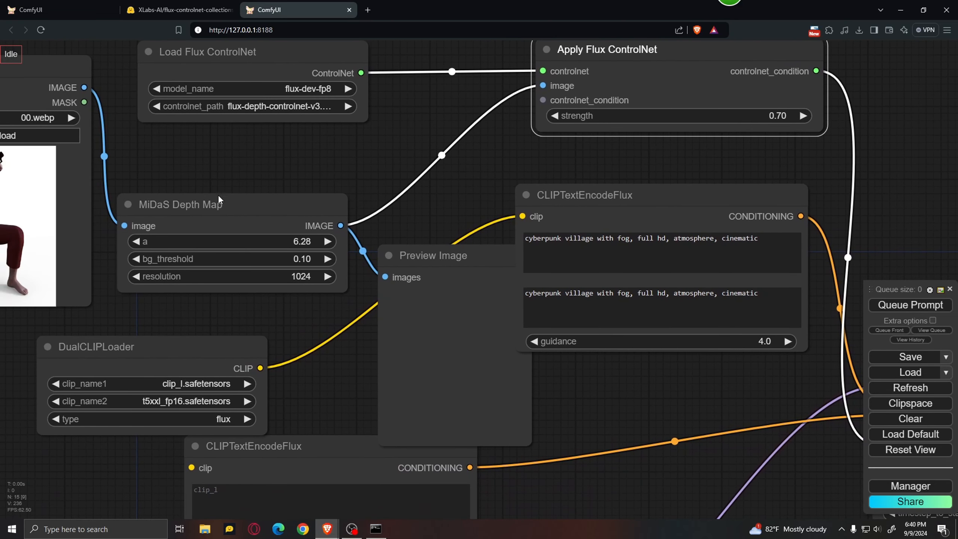
left_click_drag(180, 159, 236, 166)
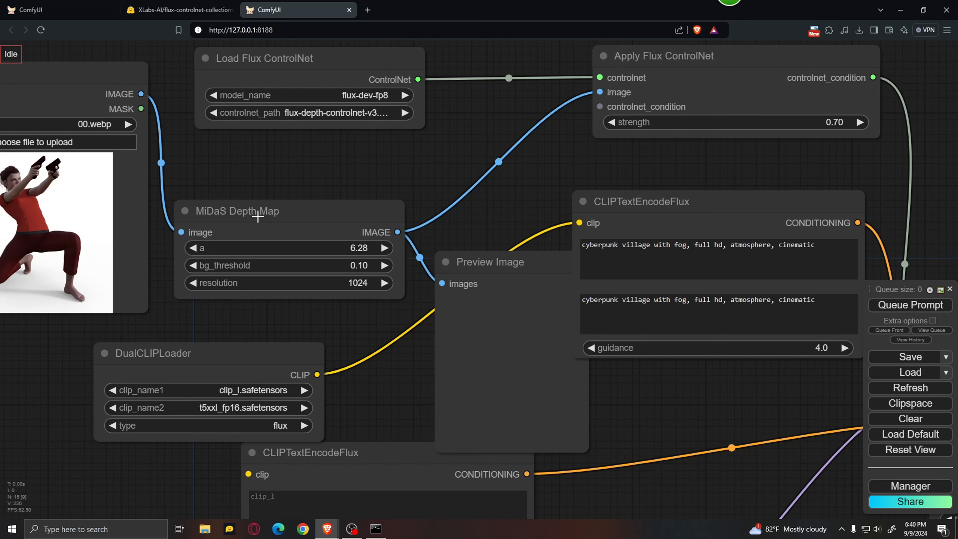
left_click_drag(330, 216, 328, 191)
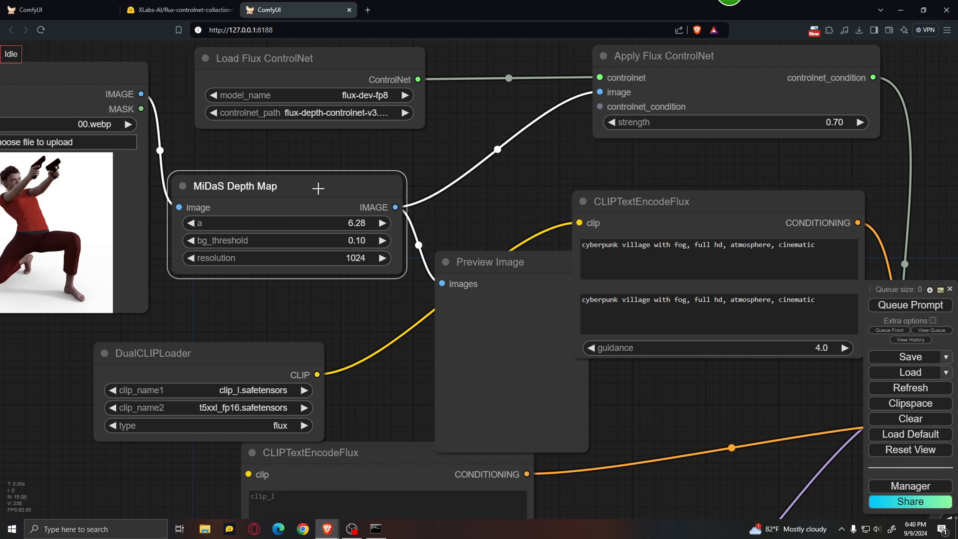
left_click_drag(485, 263, 463, 193)
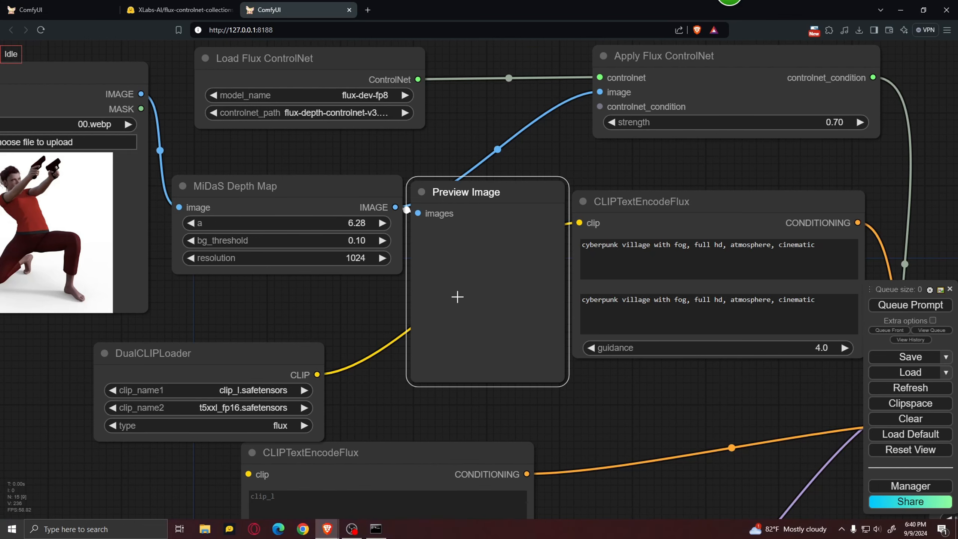
In the positive CLIPTextEncodeFlux node, replace the clip_l prompt with "a secret agent holding 2 pistols, cinematic, high quality, 8k" and clear the t5xxl prompt.
scroll(301, 294, "down", 3)
left_click_drag(566, 365, 498, 356)
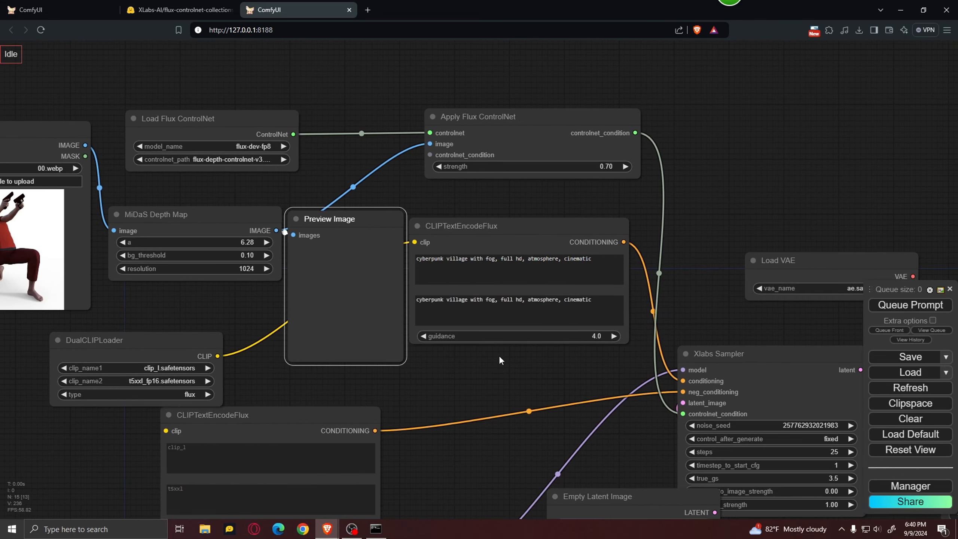
scroll(501, 351, "up", 3)
left_click_drag(641, 242, 399, 231)
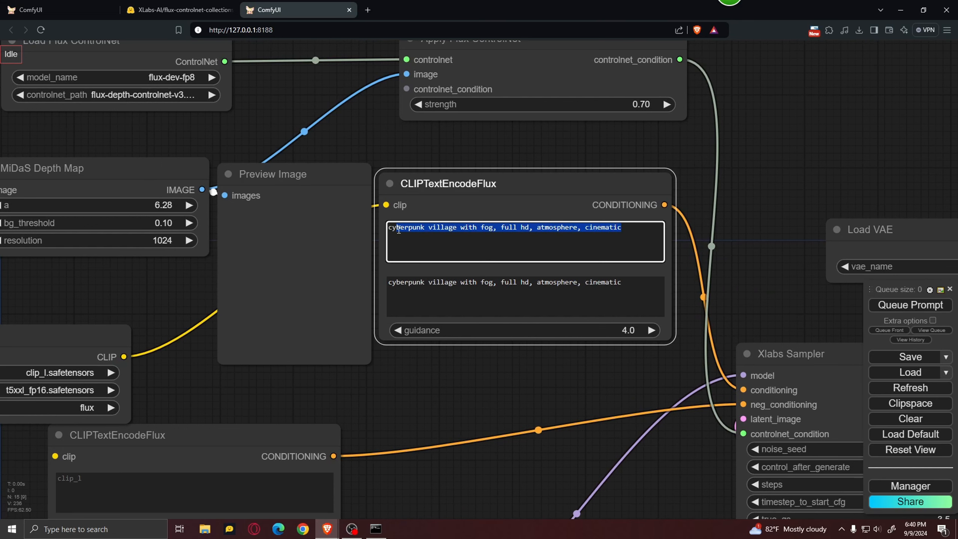
key("BackSpace")
key("BackSpace")
key("BackSpace")
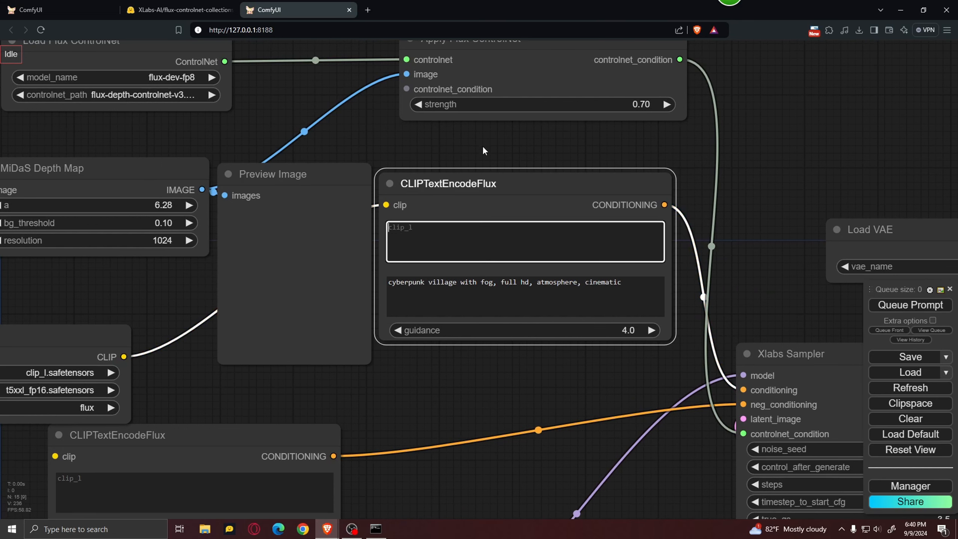
key("ctrl+v")
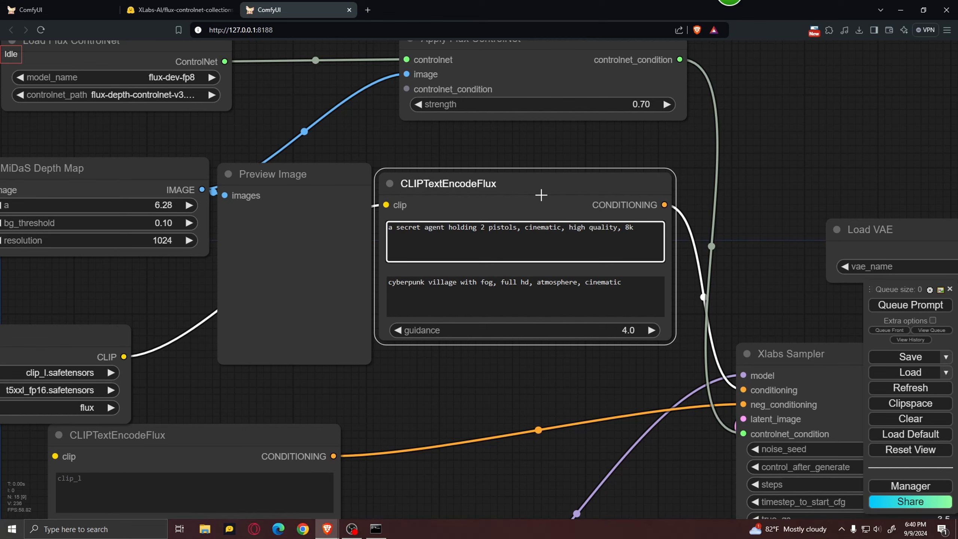
left_click_drag(629, 285, 283, 273)
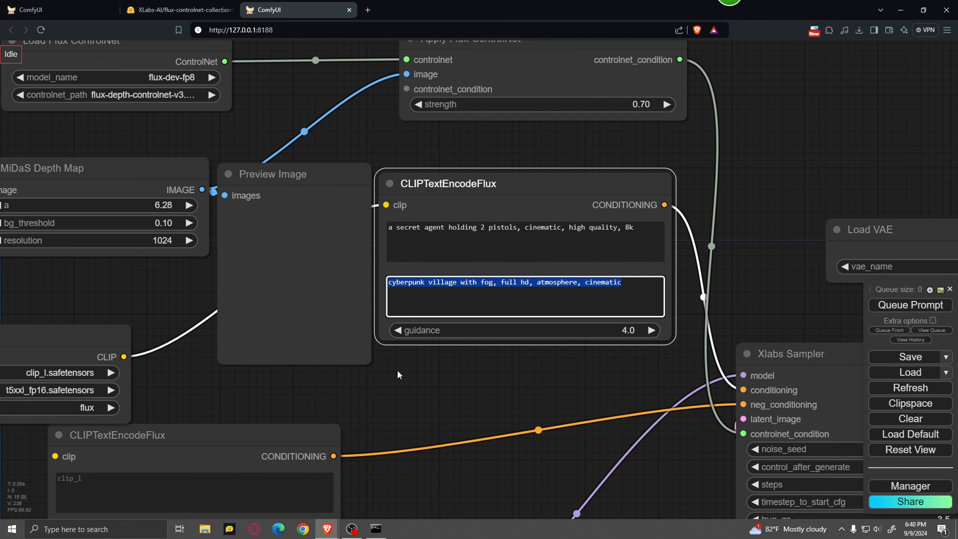
key("BackSpace")
Move the negative CLIPTextEncodeFlux node clear of the DualCLIPLoader and enter "bad lighting, unreal, low quality" as its clip_l prompt.
left_click_drag(402, 388, 585, 274)
left_click_drag(540, 297, 537, 244)
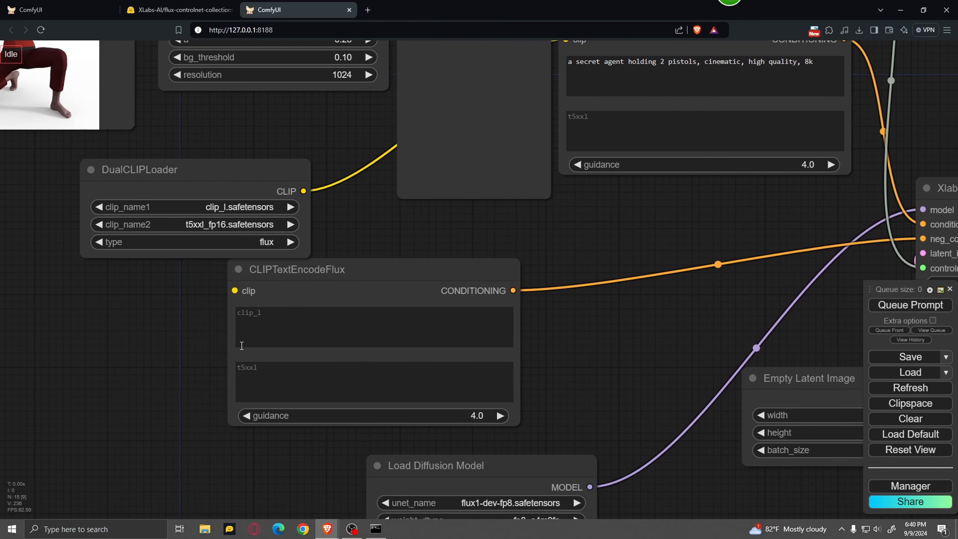
left_click(277, 330)
left_click_drag(350, 267, 478, 254)
left_click(464, 300)
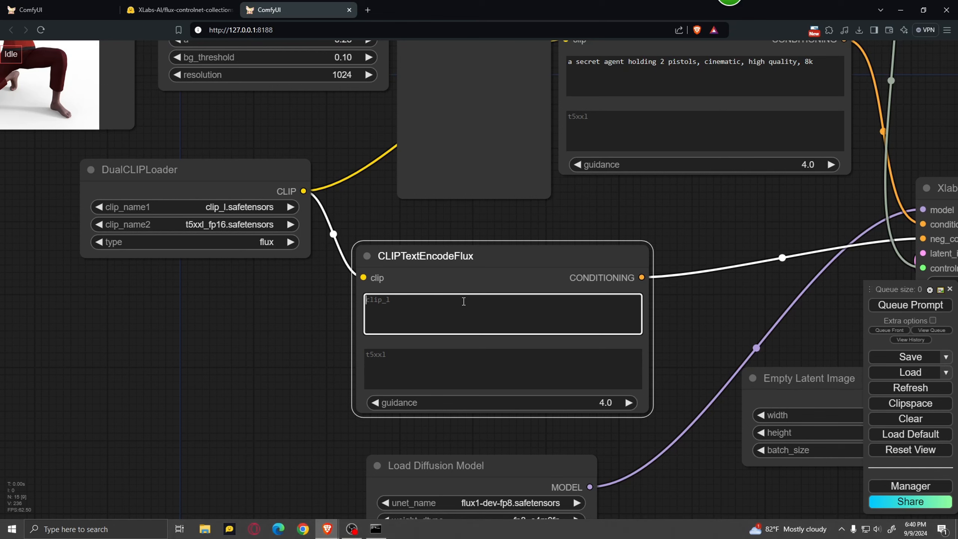
type("bad lighting, unreal, low quality")
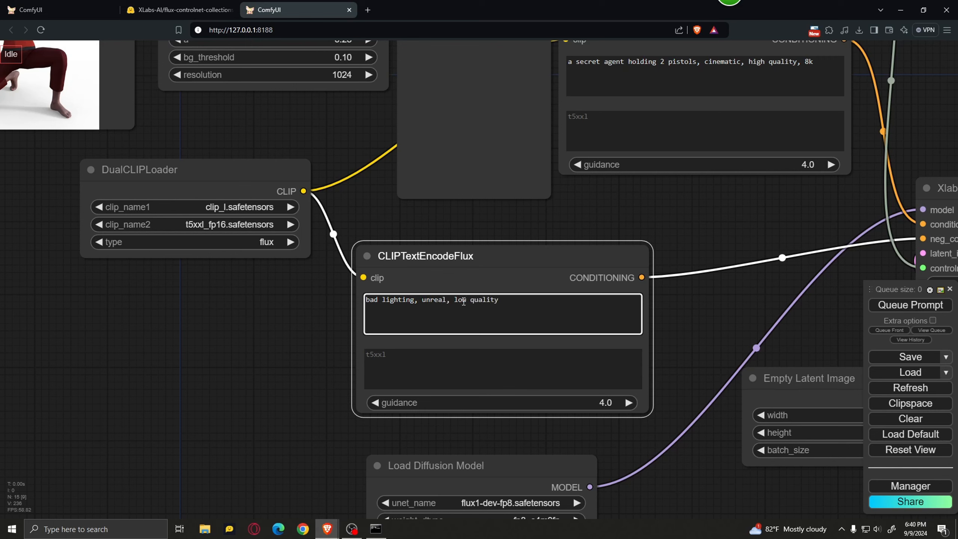
left_click(223, 341)
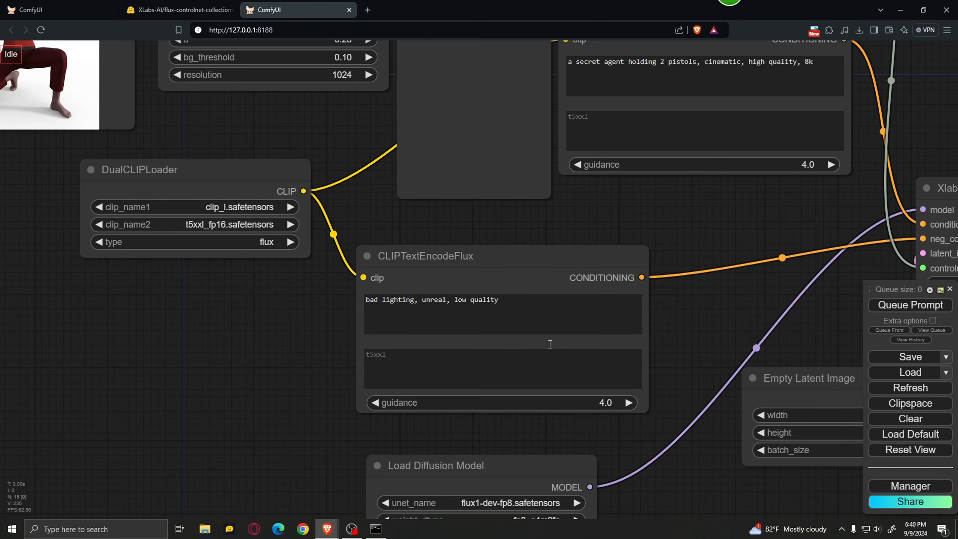
Move the Empty Latent Image node beside the Load Diffusion Model node, clear of the Xlabs Sampler, and set its height to 576.
left_click_drag(678, 320, 574, 213)
left_click_drag(664, 420, 446, 448)
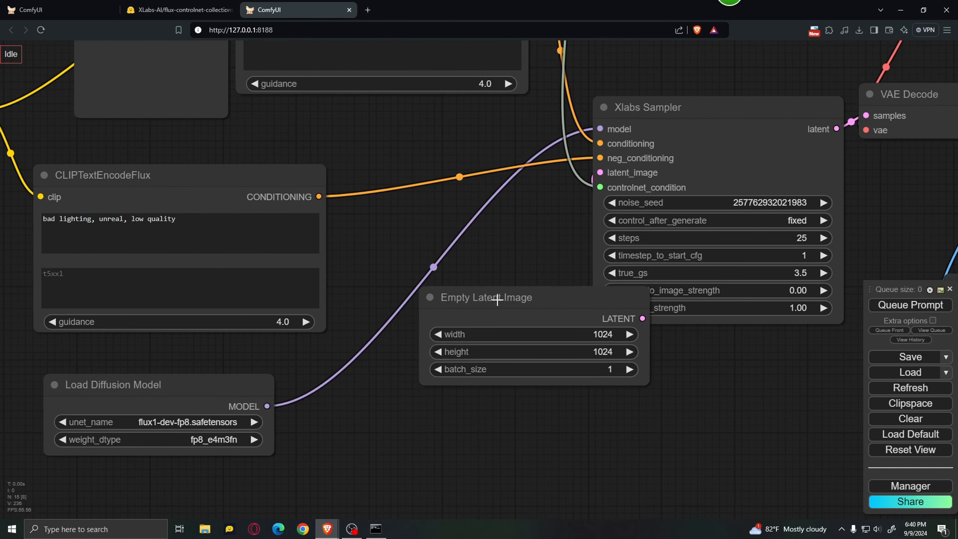
left_click_drag(498, 300, 434, 384)
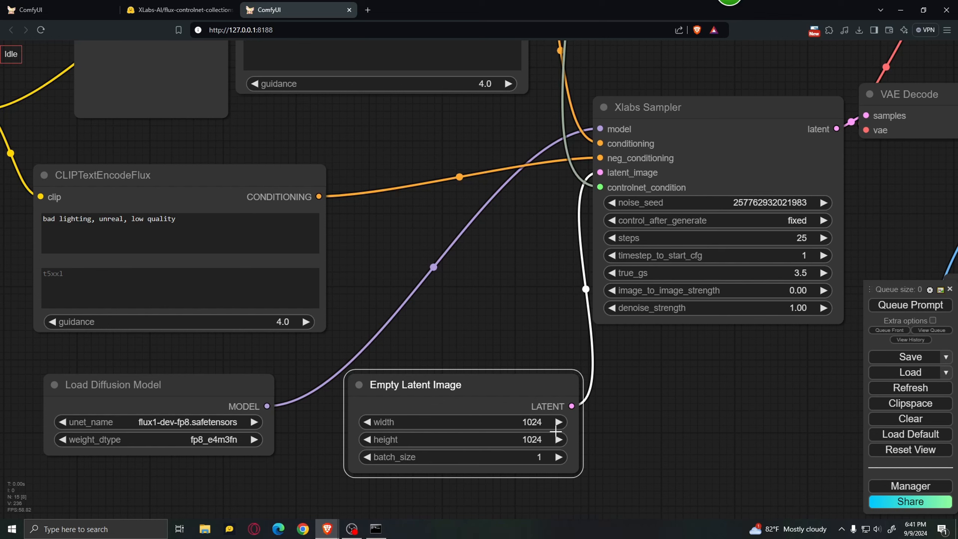
left_click_drag(503, 435, 526, 450)
scroll(600, 413, "down", 5)
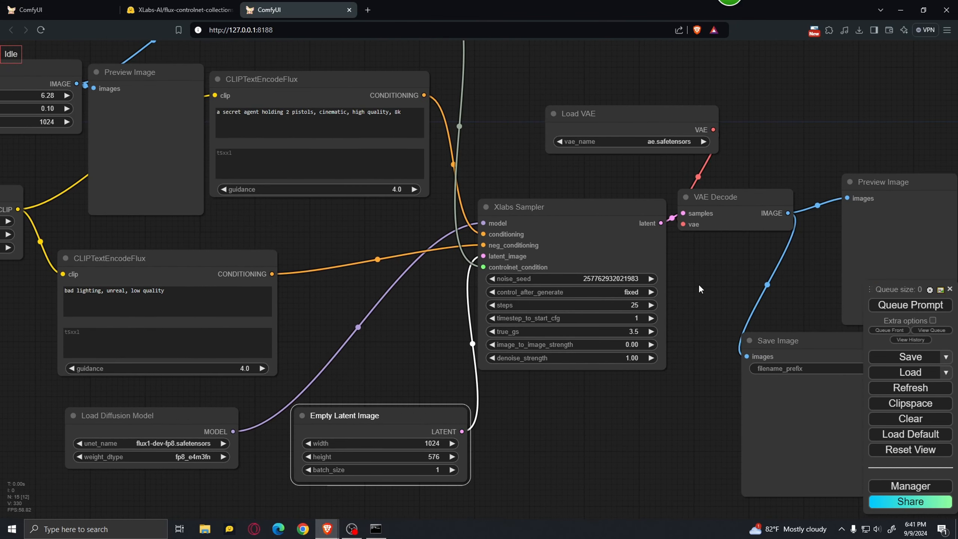
Set control_after_generate to randomize in the Xlabs Sampler node.
scroll(699, 283, "up", 3)
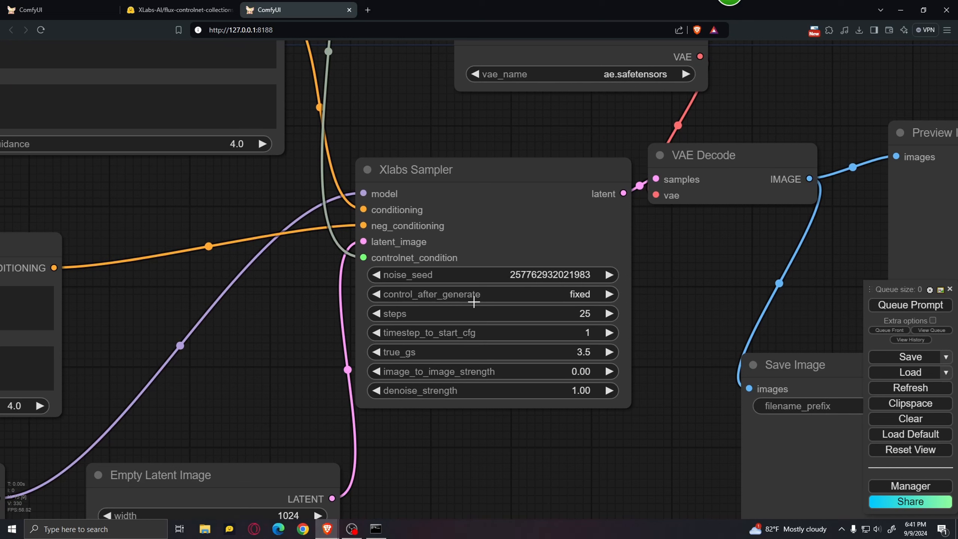
left_click(576, 295)
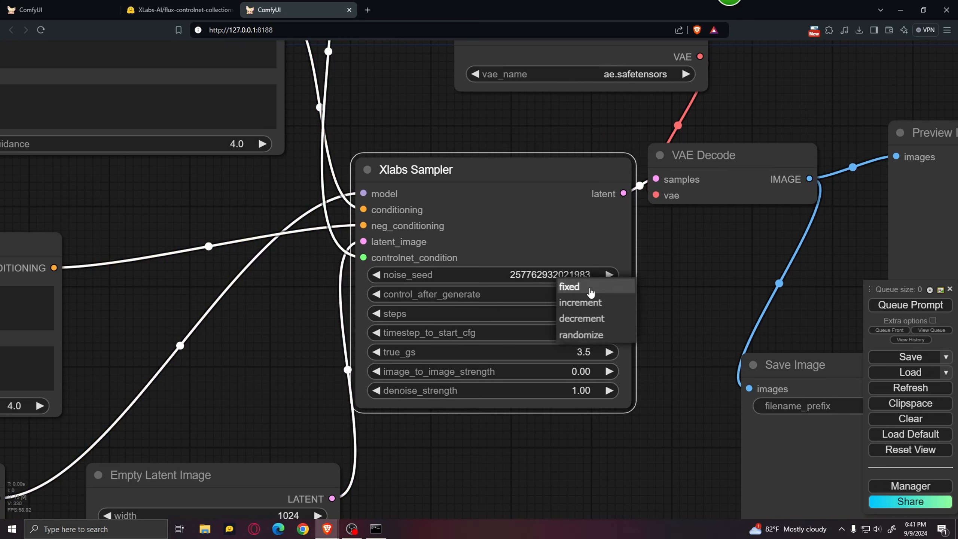
left_click(612, 336)
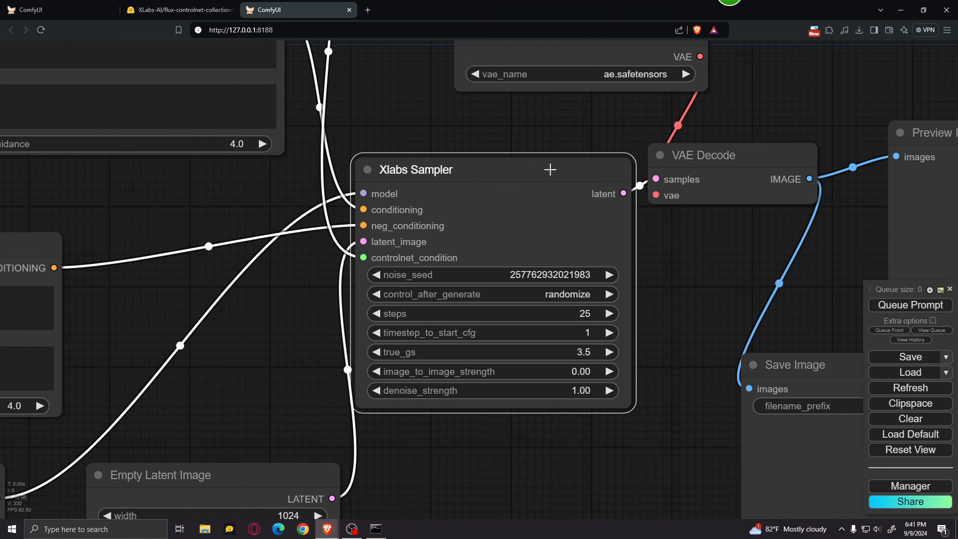
scroll(674, 359, "down", 5)
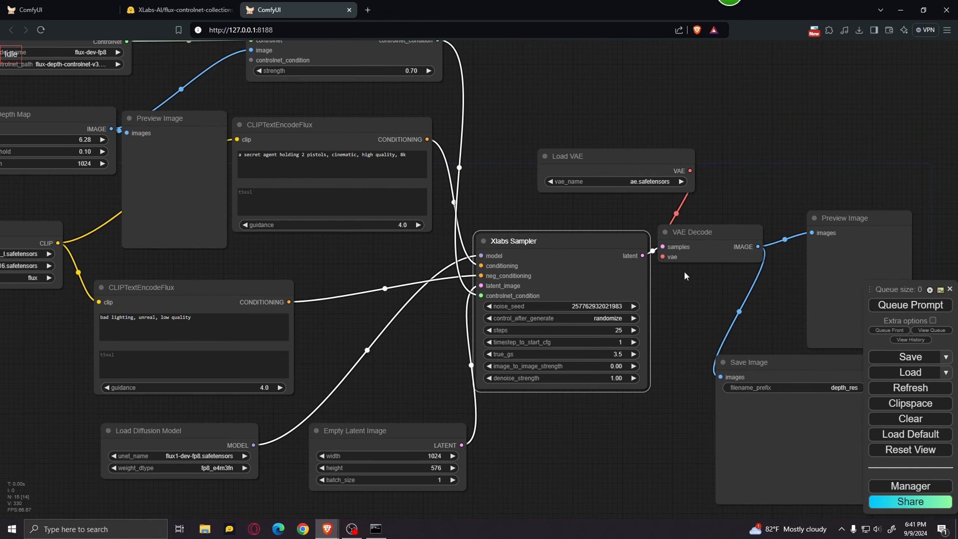
Select ae.safetensors as the vae_name in the Load VAE node.
left_click_drag(684, 271, 606, 308)
scroll(490, 221, "up", 3)
left_click_drag(490, 222, 465, 225)
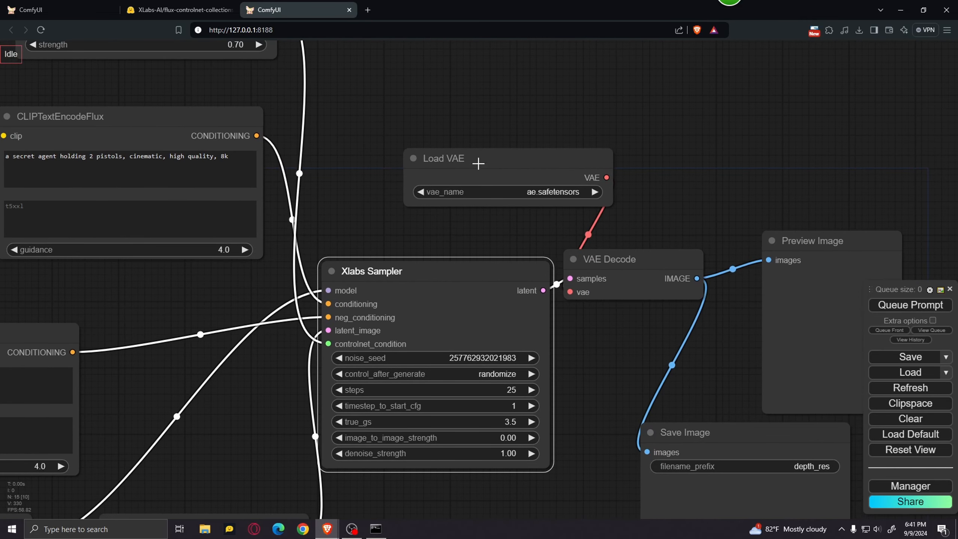
left_click(528, 195)
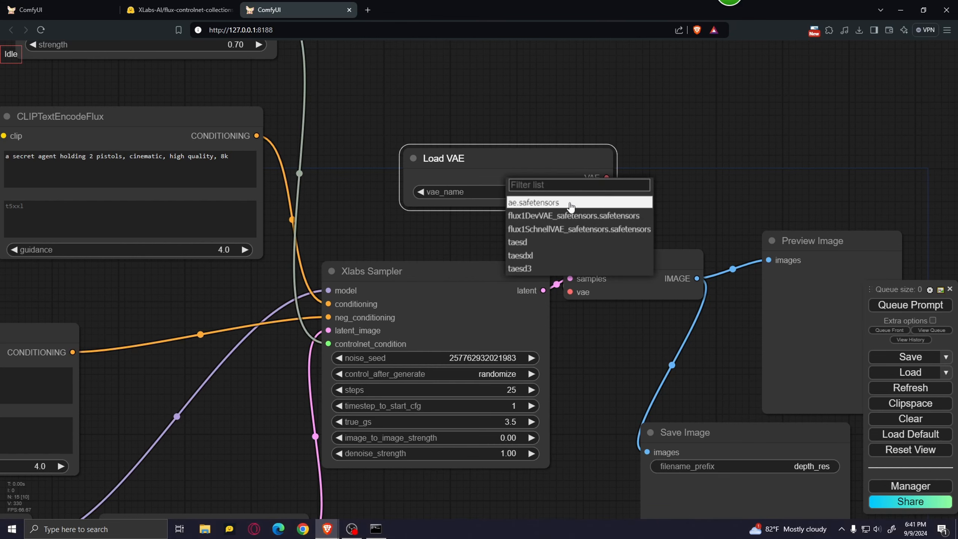
left_click(515, 204)
Check the Save Image node and queue the prompt to generate the image.
scroll(541, 243, "down", 4)
left_click_drag(551, 442, 431, 392)
left_click(582, 295)
scroll(449, 361, "down", 4)
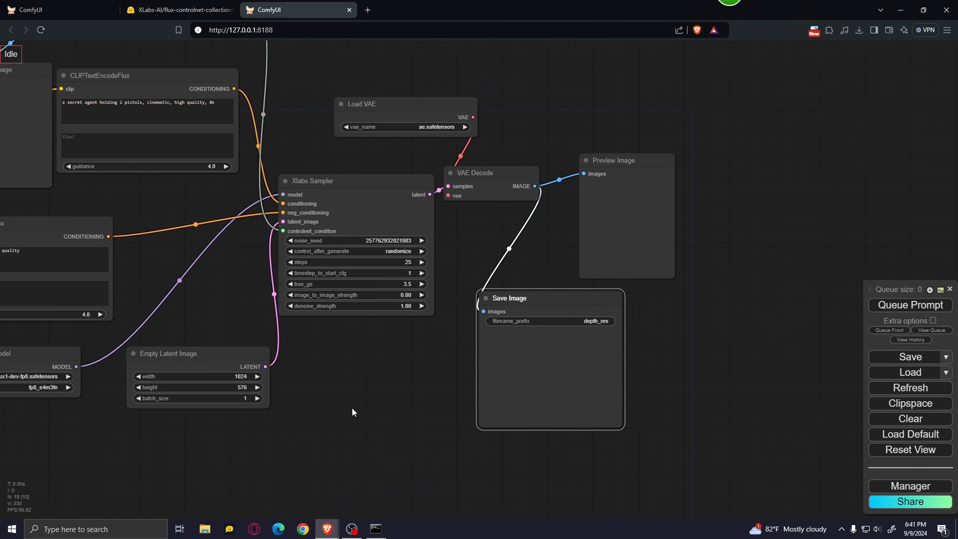
scroll(458, 394, "up", 5)
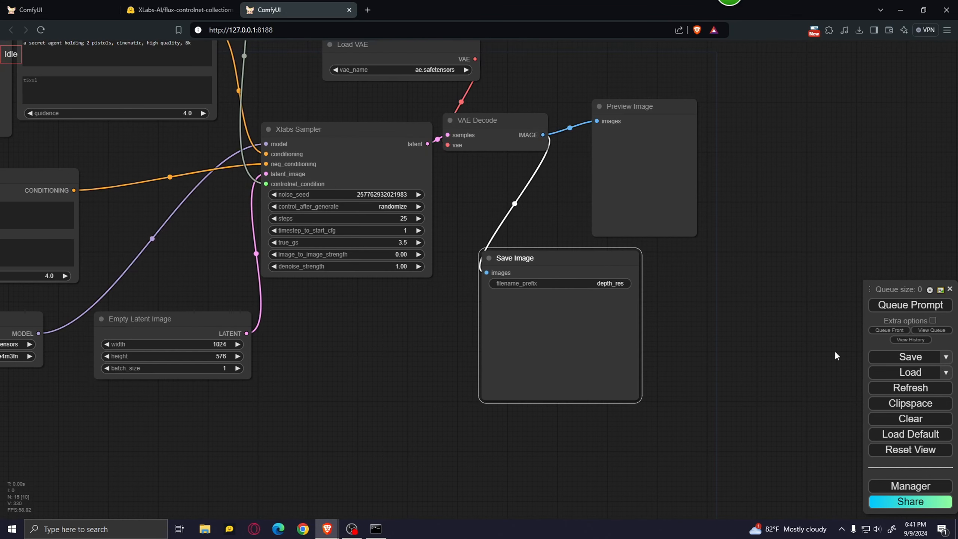
left_click(915, 308)
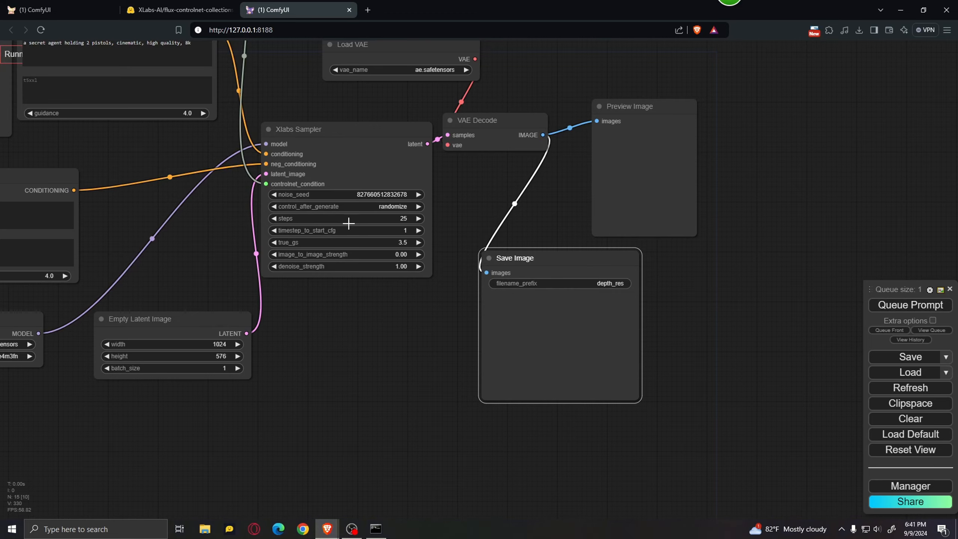
Examine the depth map preview and the generated image in the Save Image node, comparing its pose with the Load Image picture.
left_click_drag(357, 342, 674, 471)
left_click_drag(390, 296, 541, 332)
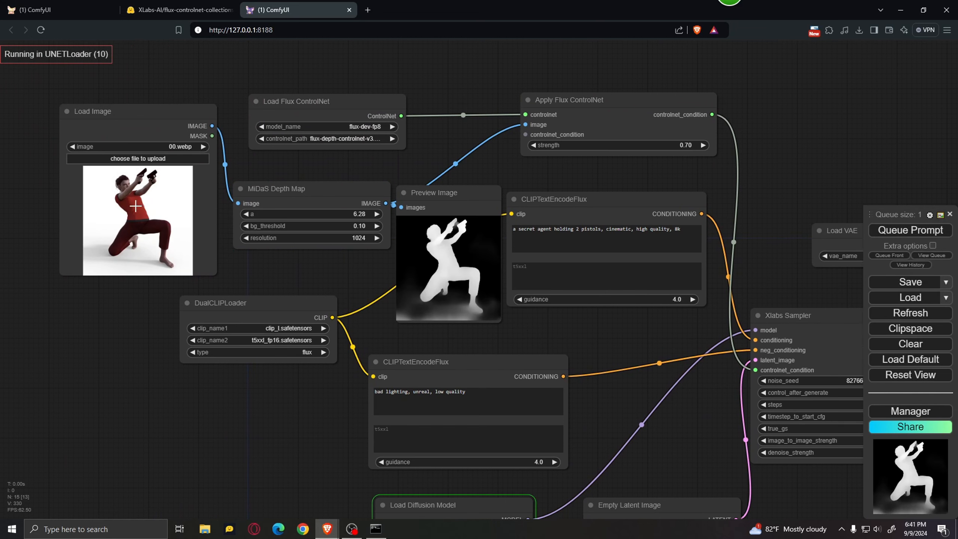
left_click_drag(591, 392, 506, 287)
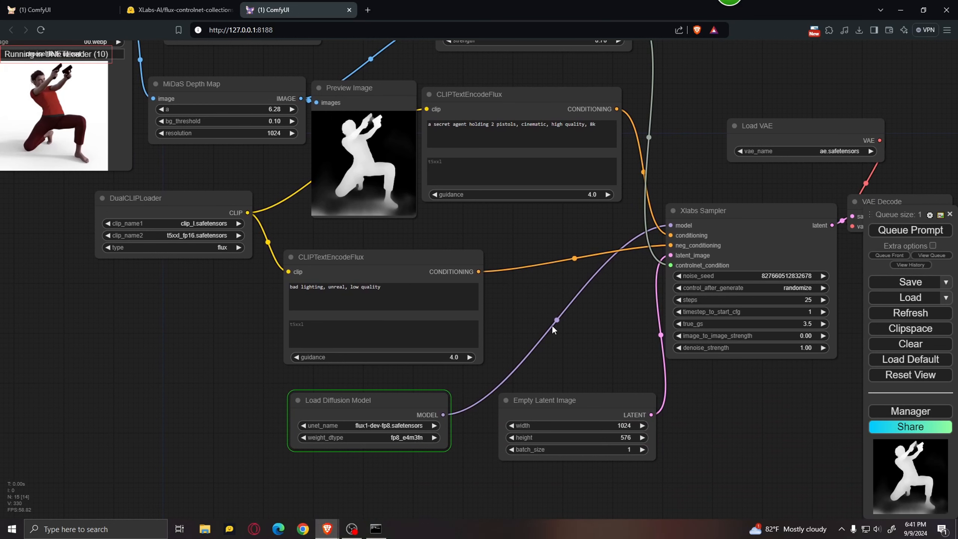
left_click_drag(552, 327, 514, 329)
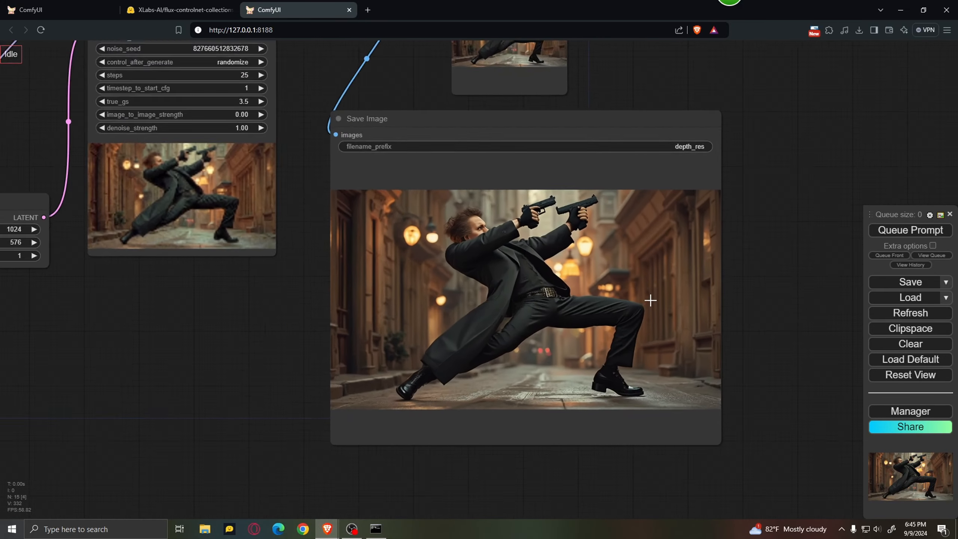
scroll(651, 301, "up", 2)
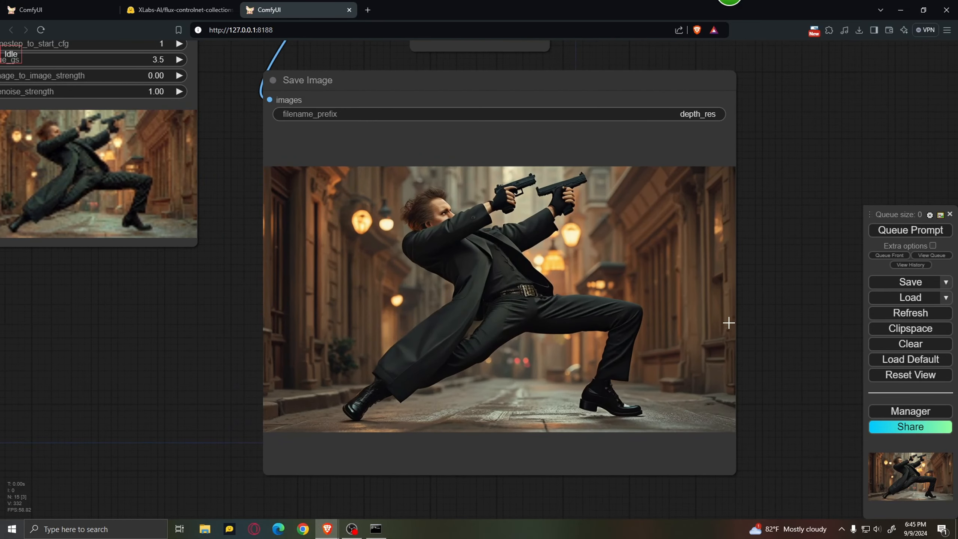
left_click_drag(54, 306, 682, 372)
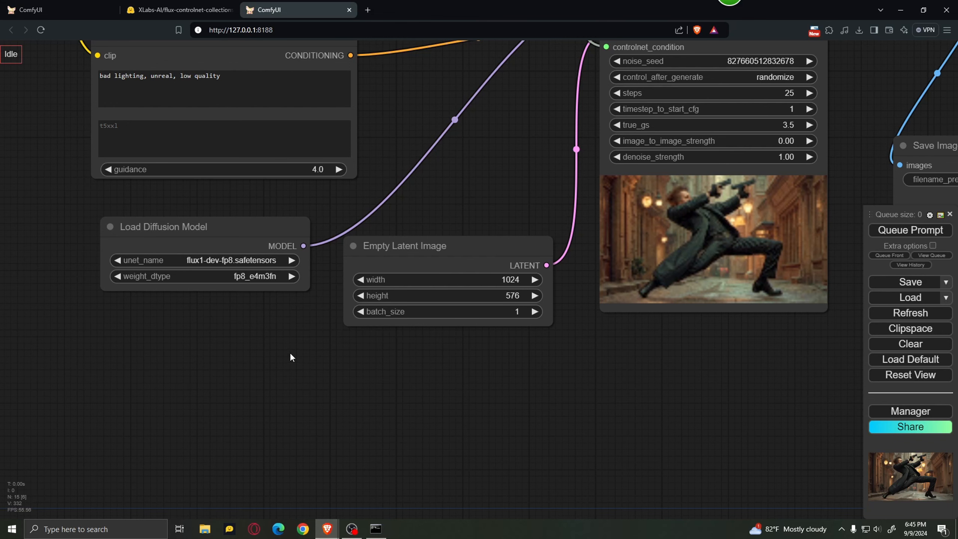
left_click_drag(293, 357, 479, 509)
left_click_drag(167, 271, 391, 464)
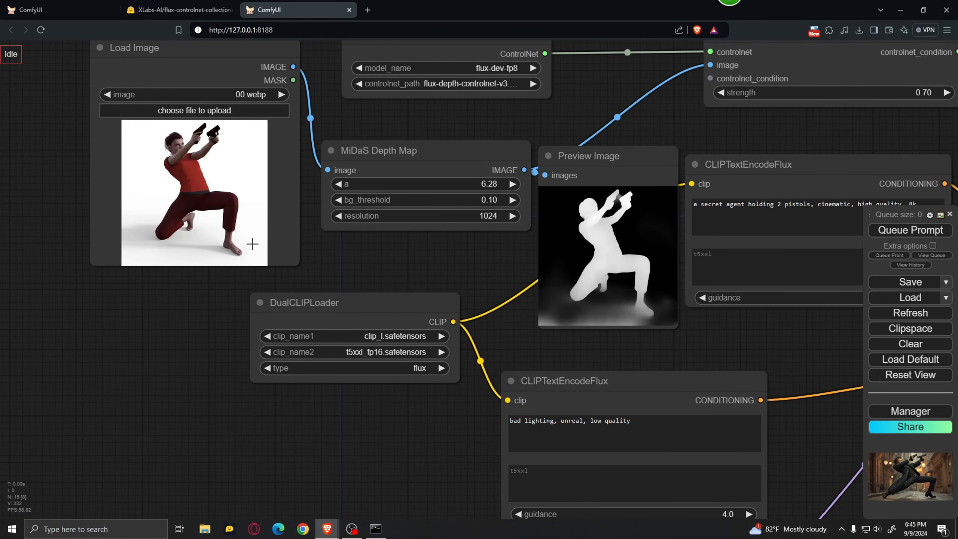
Search the nodes for "get image" and add a Get Image Size & Count node below the Load Diffusion Model node.
left_click_drag(427, 467, 372, 215)
scroll(372, 210, "down", 2)
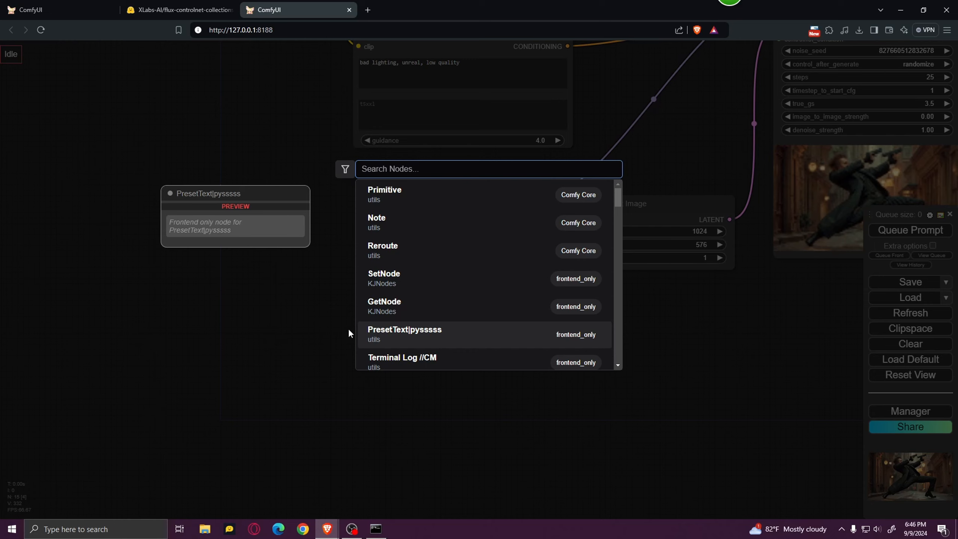
type("get")
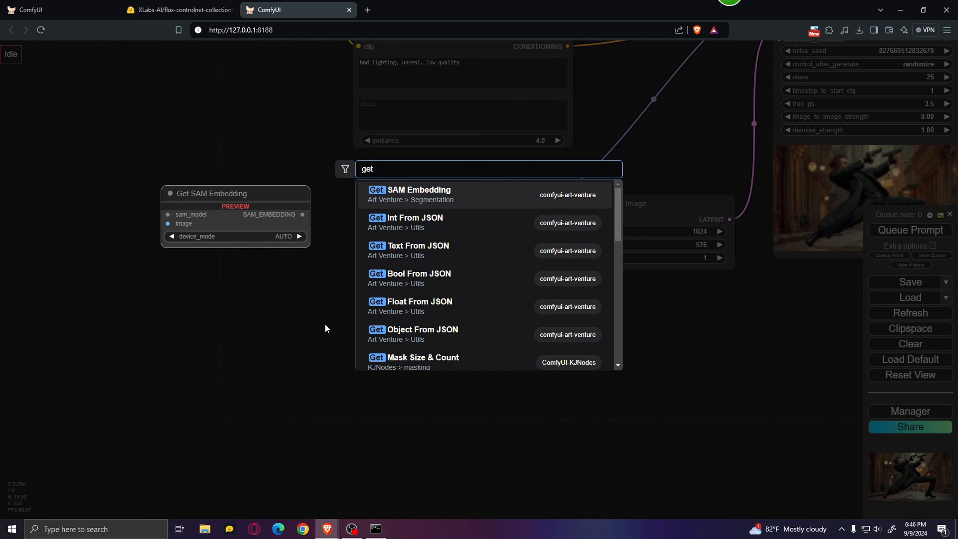
type(" image")
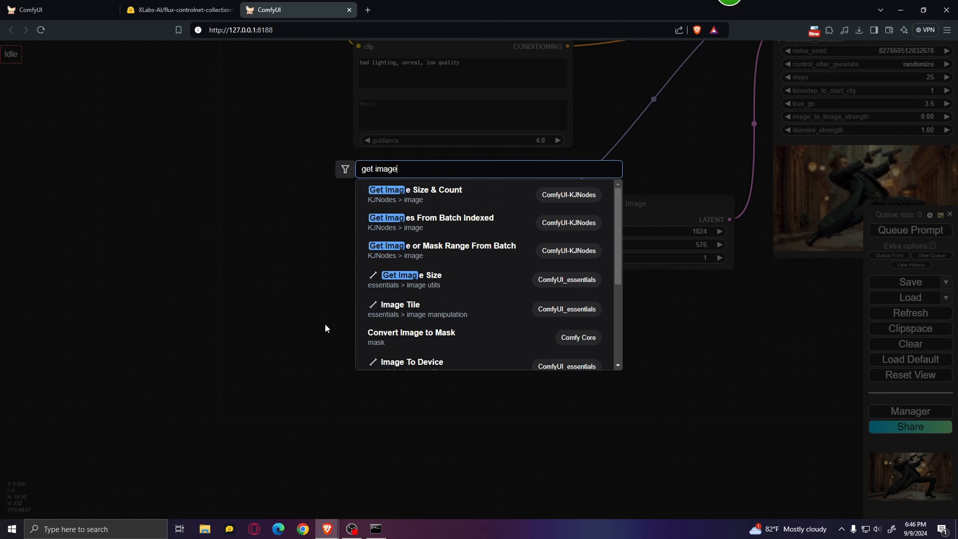
left_click(480, 204)
left_click_drag(461, 315, 385, 270)
left_click_drag(317, 188, 312, 328)
left_click_drag(253, 248, 284, 300)
Connect the Load Image node's IMAGE output to the image input of the Get Image Size & Count node.
scroll(283, 300, "down", 2)
left_click_drag(317, 450, 234, 76)
scroll(224, 318, "down", 2)
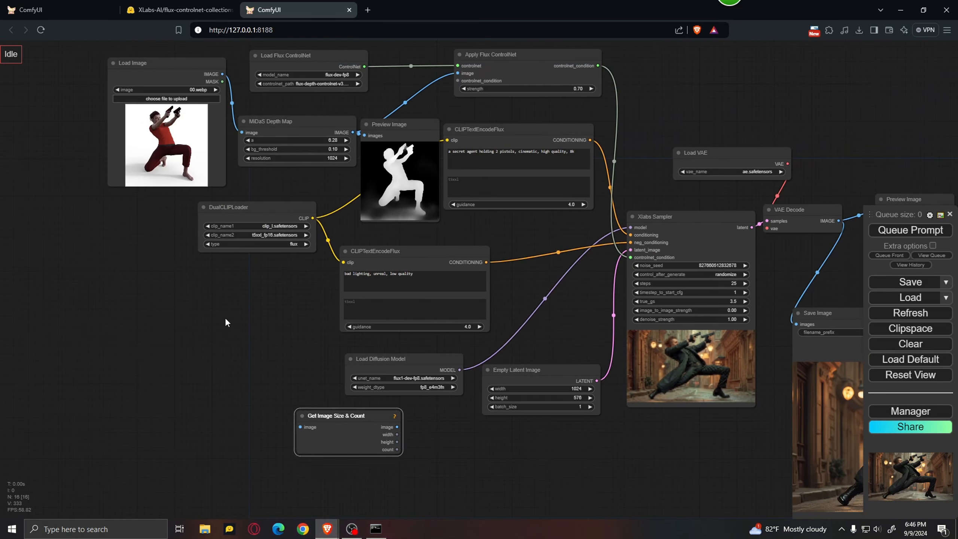
left_click(224, 317)
left_click_drag(302, 429, 223, 74)
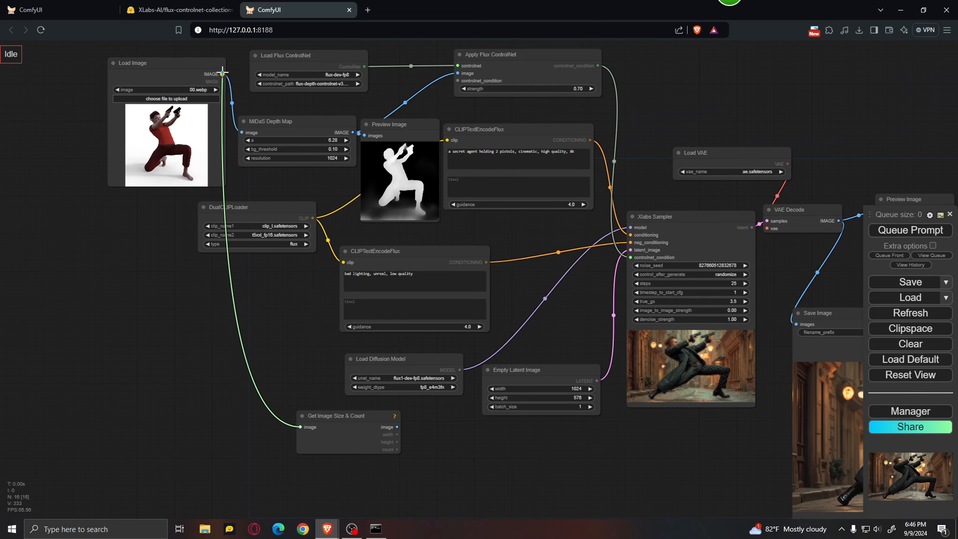
Move the Empty Latent Image node down so it sits beside the Get Image Size & Count node.
left_click_drag(423, 471, 356, 381)
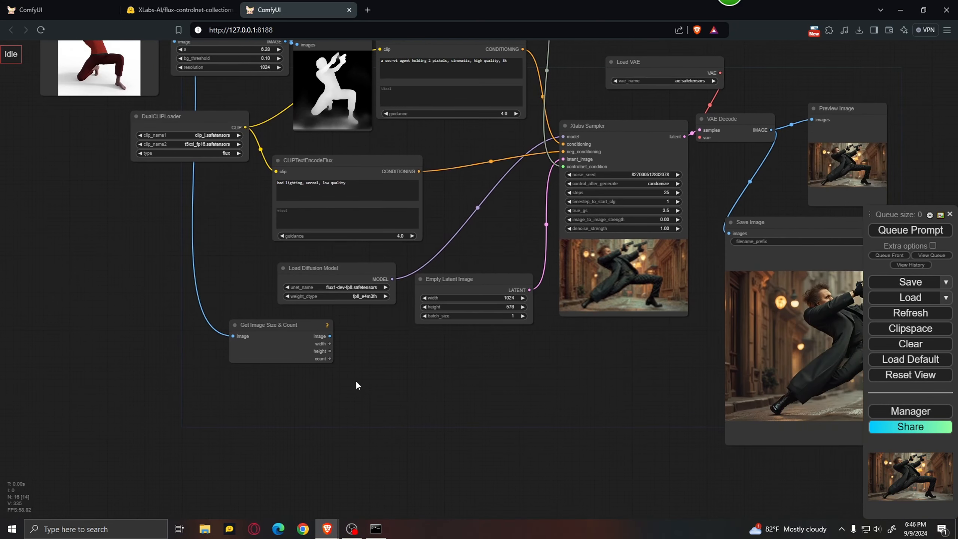
scroll(355, 380, "up", 5)
left_click_drag(488, 334, 435, 333)
left_click_drag(478, 220, 463, 321)
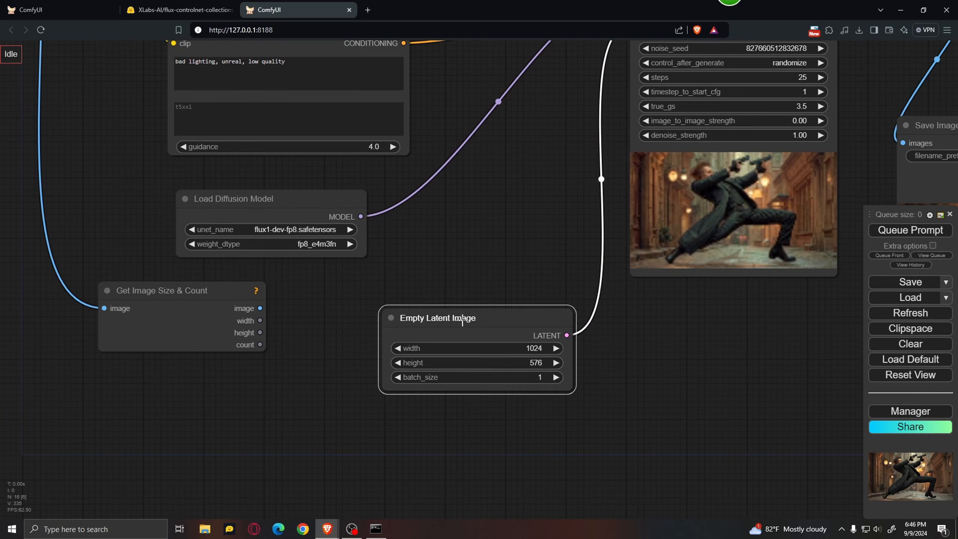
Convert the width and height widgets of the Empty Latent Image node to inputs.
left_click(466, 349)
right_click(422, 357)
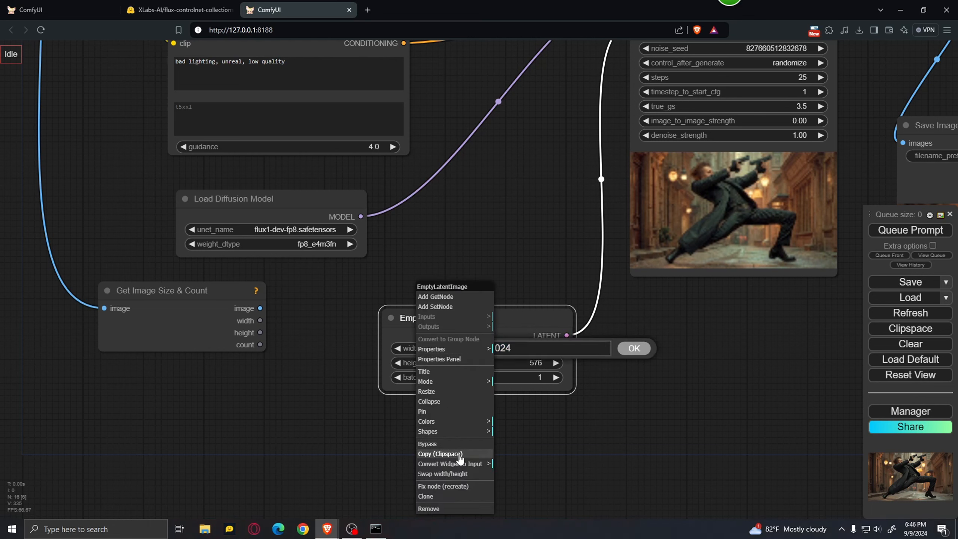
left_click(472, 466)
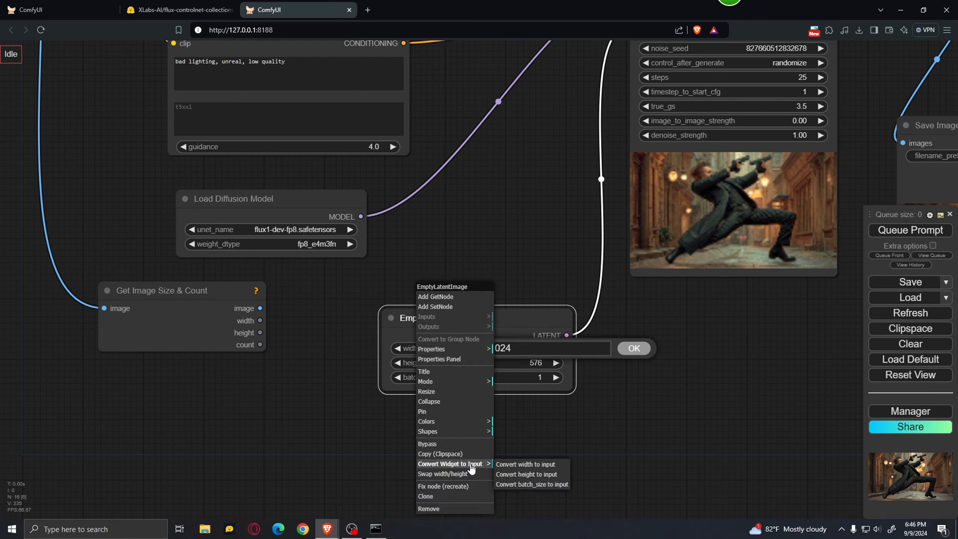
left_click(528, 465)
left_click(618, 446)
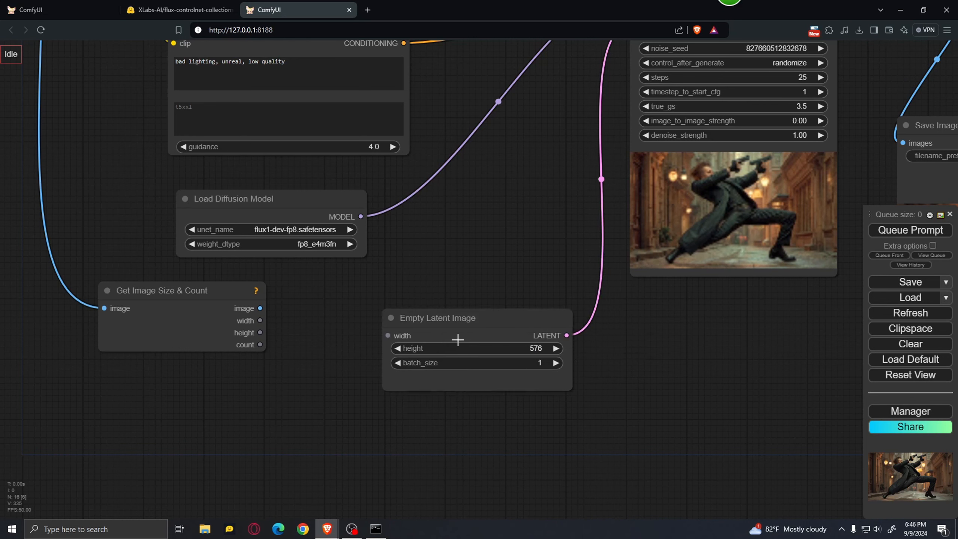
right_click(424, 353)
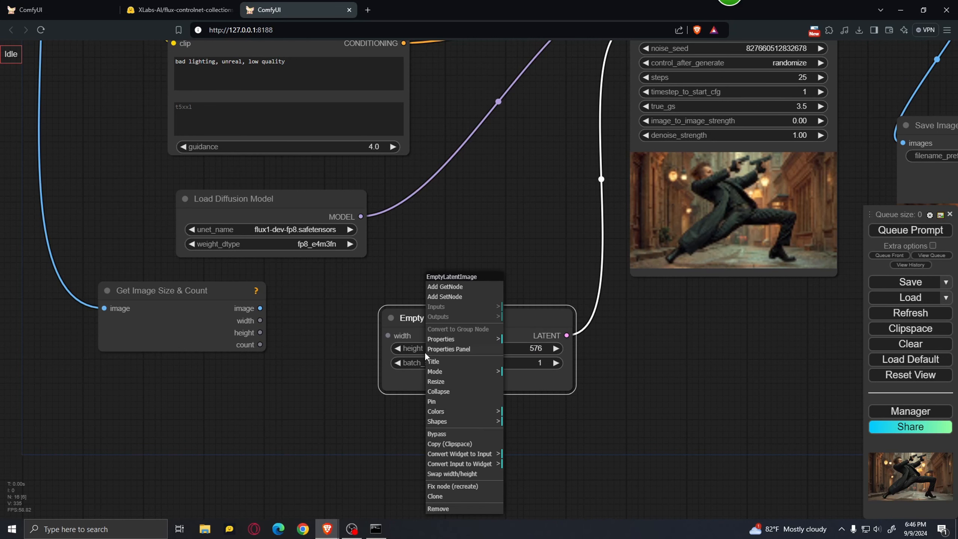
left_click(466, 454)
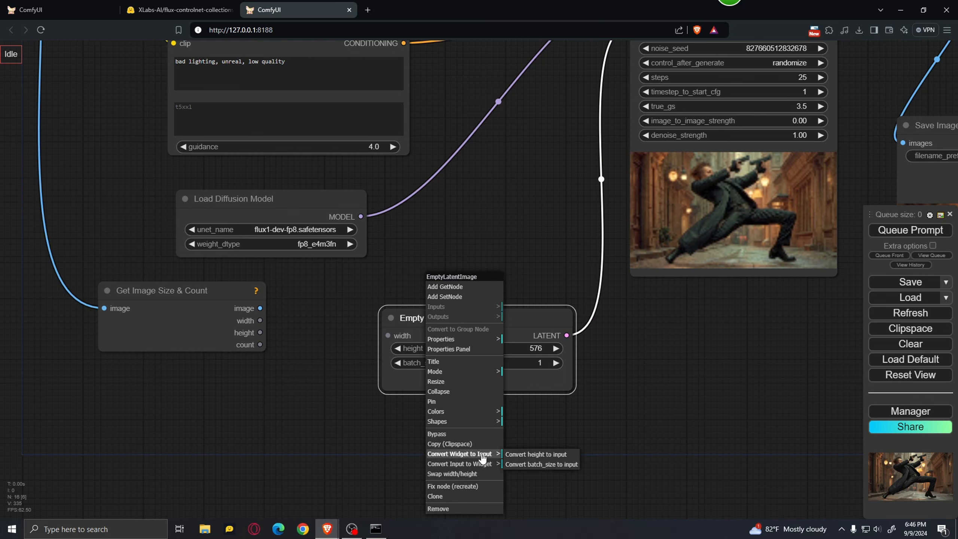
left_click(529, 459)
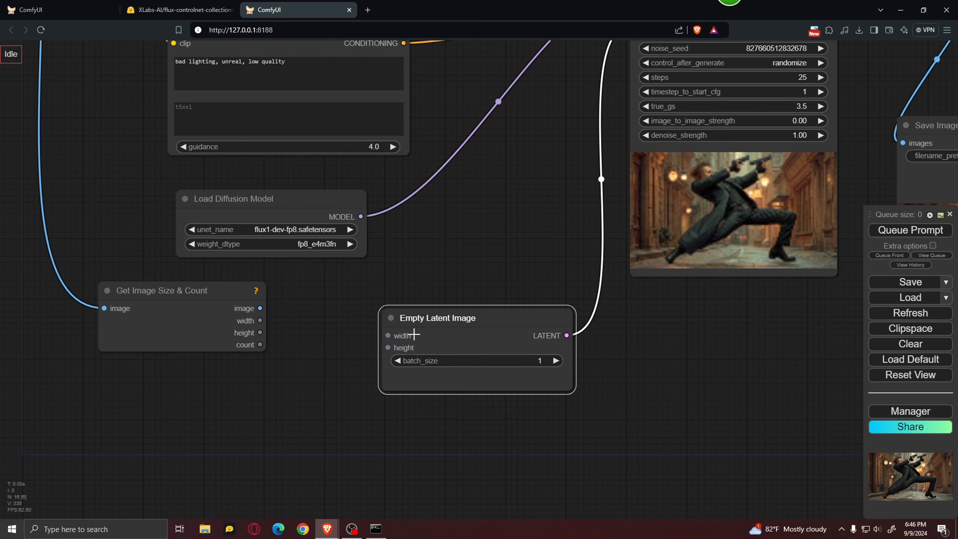
Connect the width and height outputs of Get Image Size & Count to the matching inputs of the Empty Latent Image node.
left_click_drag(324, 354, 359, 370)
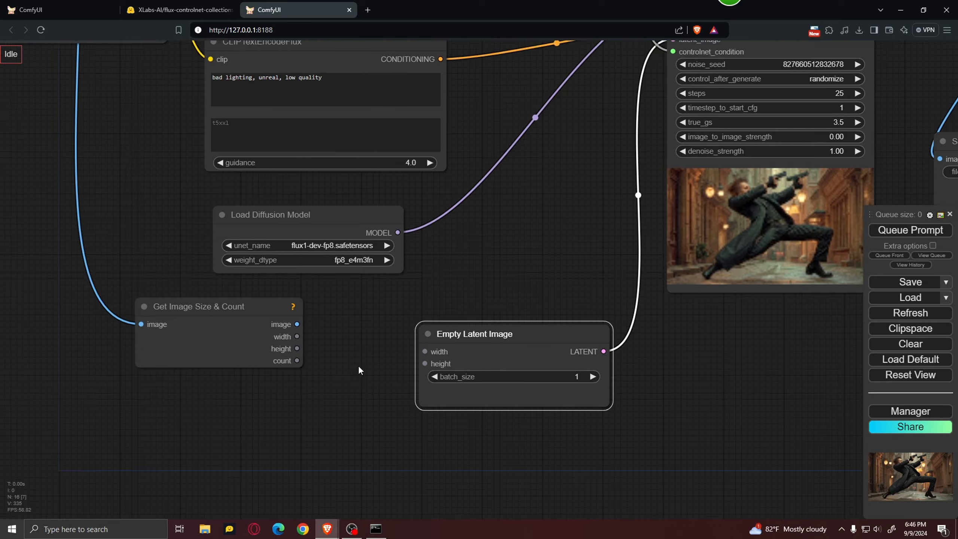
left_click_drag(295, 336, 422, 351)
left_click_drag(293, 349, 423, 363)
left_click_drag(629, 442, 437, 467)
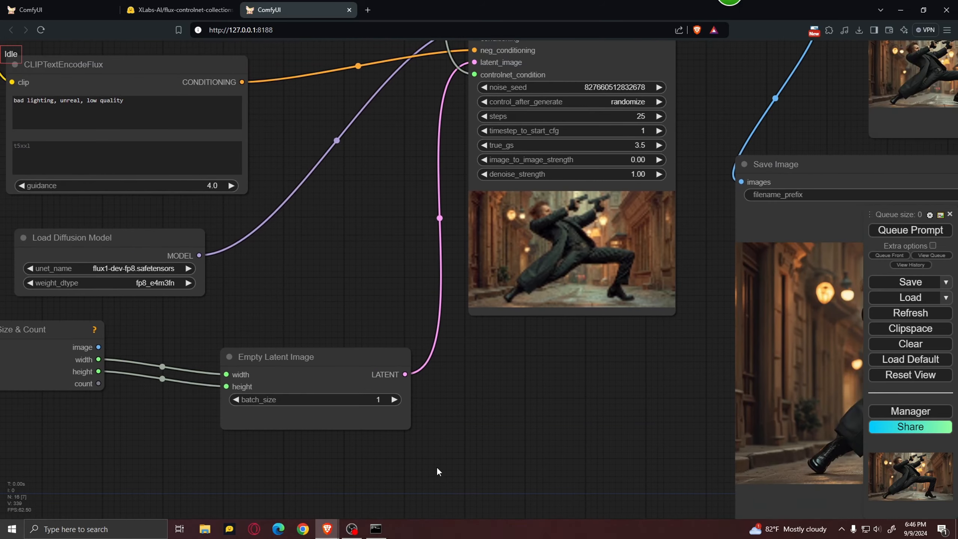
scroll(362, 324, "down", 3)
left_click_drag(356, 308, 566, 385)
left_click_drag(175, 271, 241, 298)
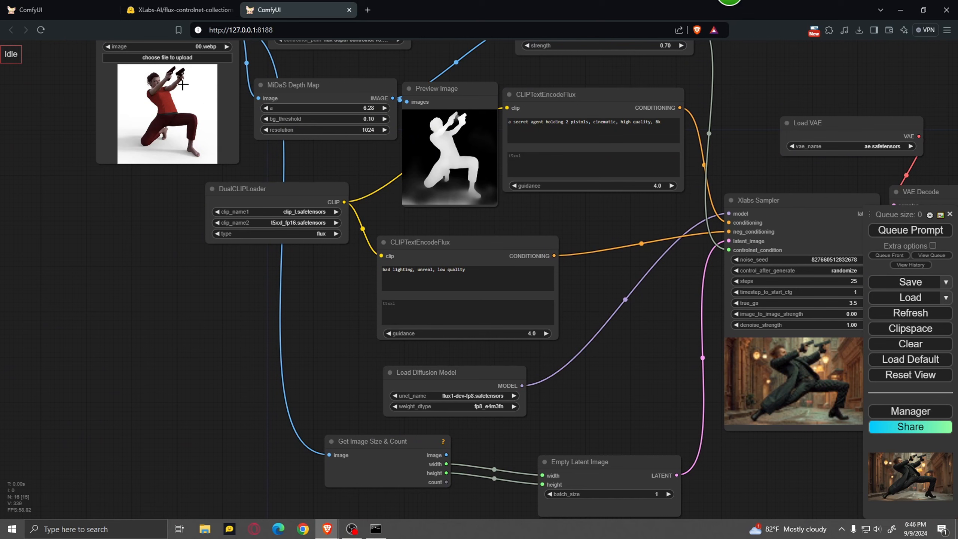
left_click(394, 413)
left_click(318, 365)
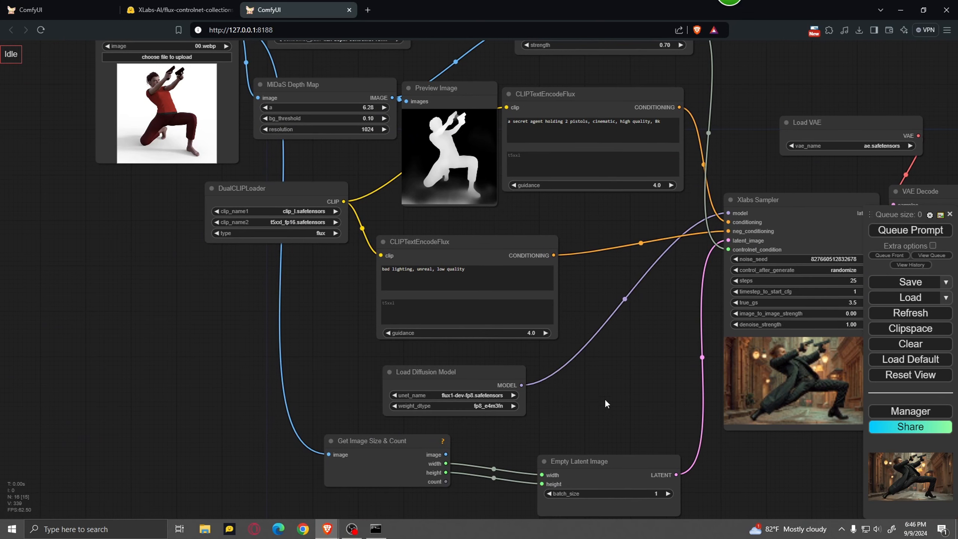
Queue the prompt to generate an image at the source image's size and inspect the result in the Save Image node.
left_click_drag(605, 400, 420, 367)
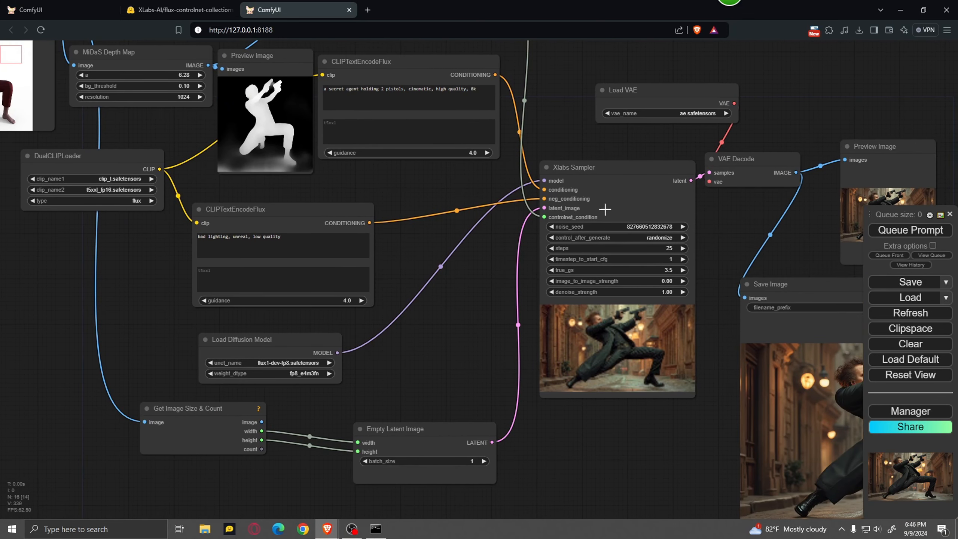
left_click_drag(687, 497, 512, 450)
scroll(478, 378, "down", 3)
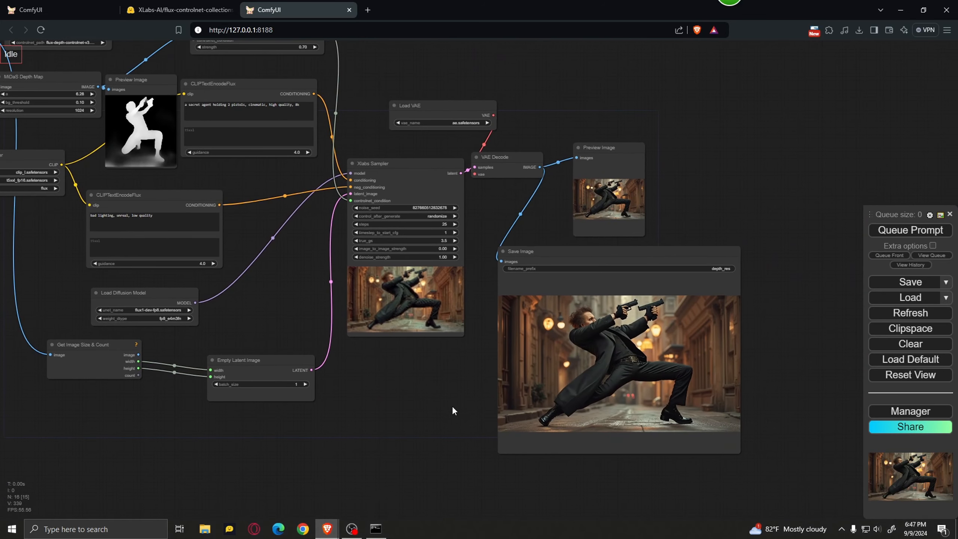
left_click(904, 230)
left_click_drag(412, 414, 487, 401)
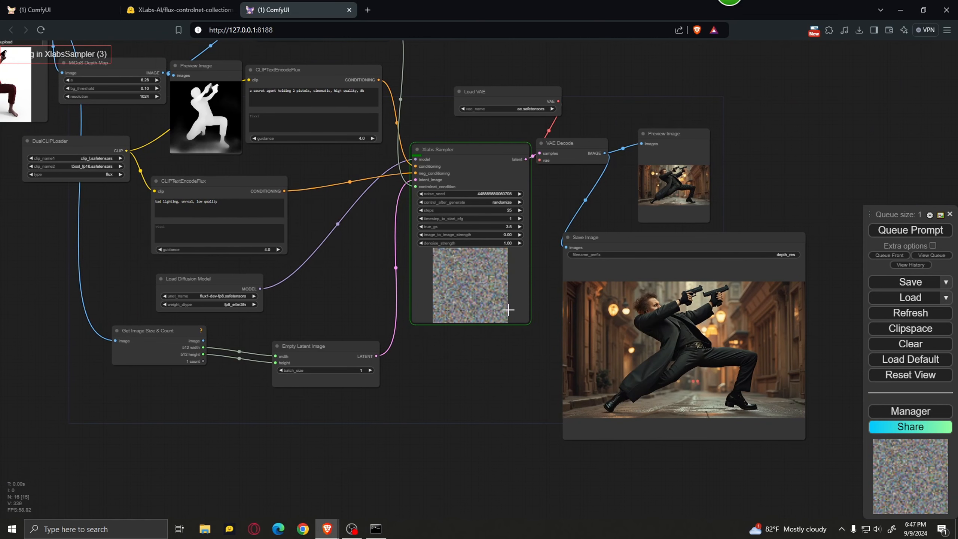
left_click_drag(473, 380, 529, 427)
left_click_drag(80, 261, 162, 301)
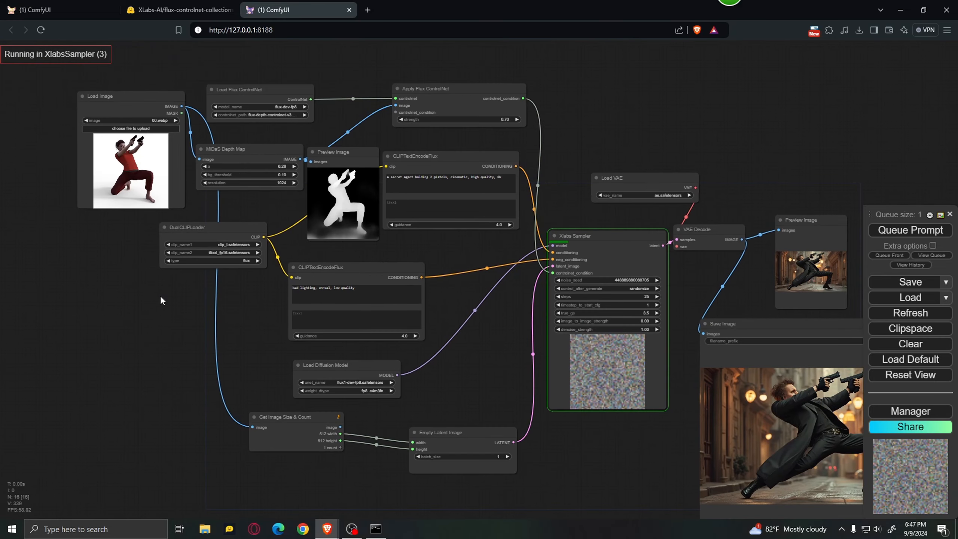
left_click_drag(627, 468, 485, 393)
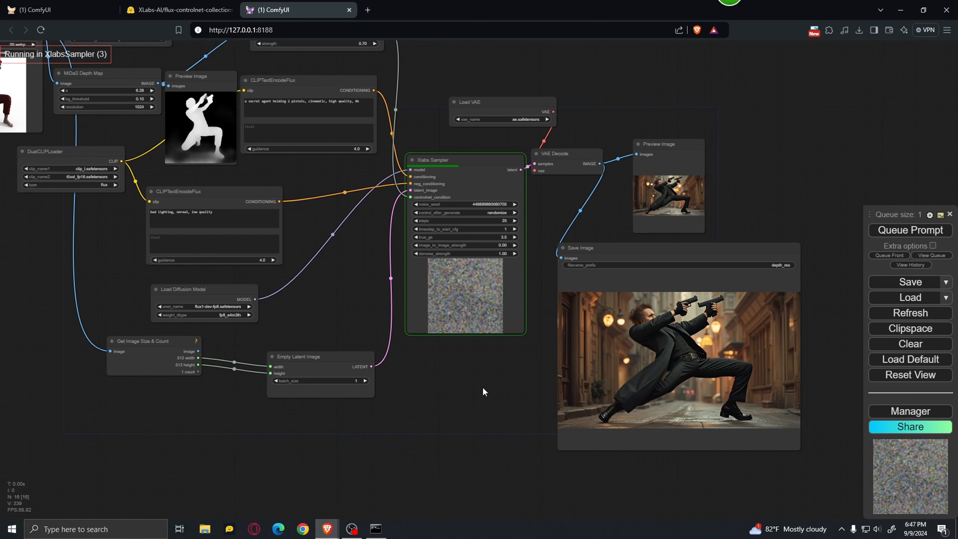
scroll(758, 437, "up", 5)
left_click_drag(416, 385, 325, 397)
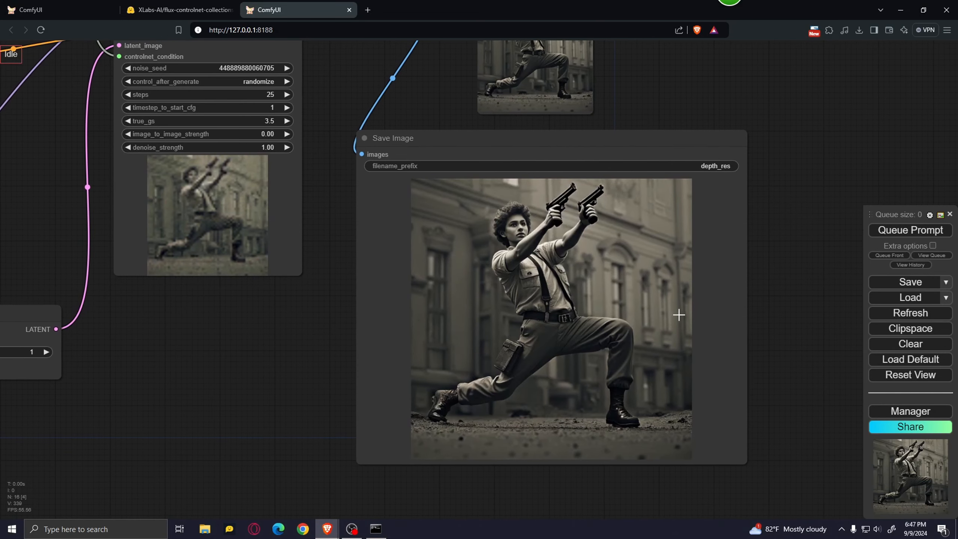
scroll(678, 314, "up", 1)
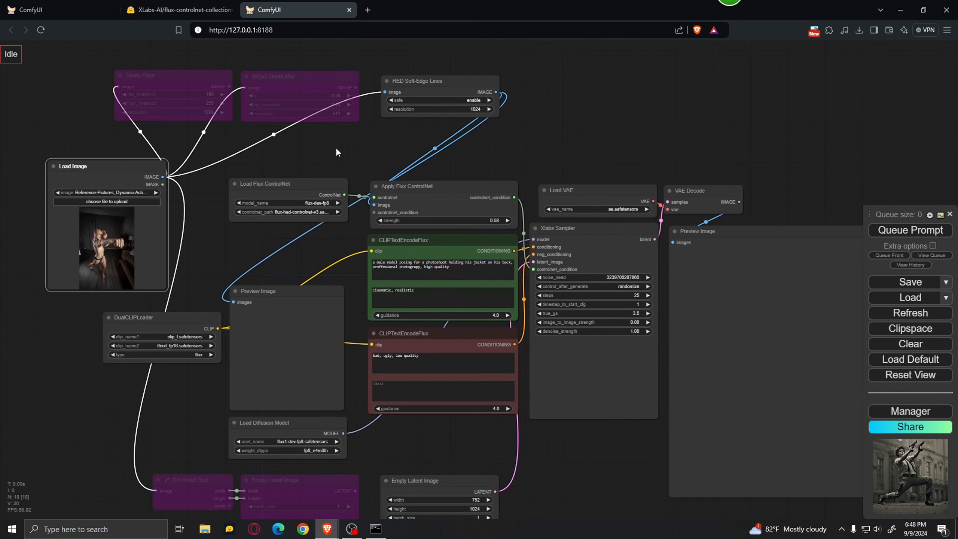
Enable the bypassed MiDaS Depth Map node and bypass the HED Soft-Edge Lines node.
left_click_drag(314, 140, 311, 110)
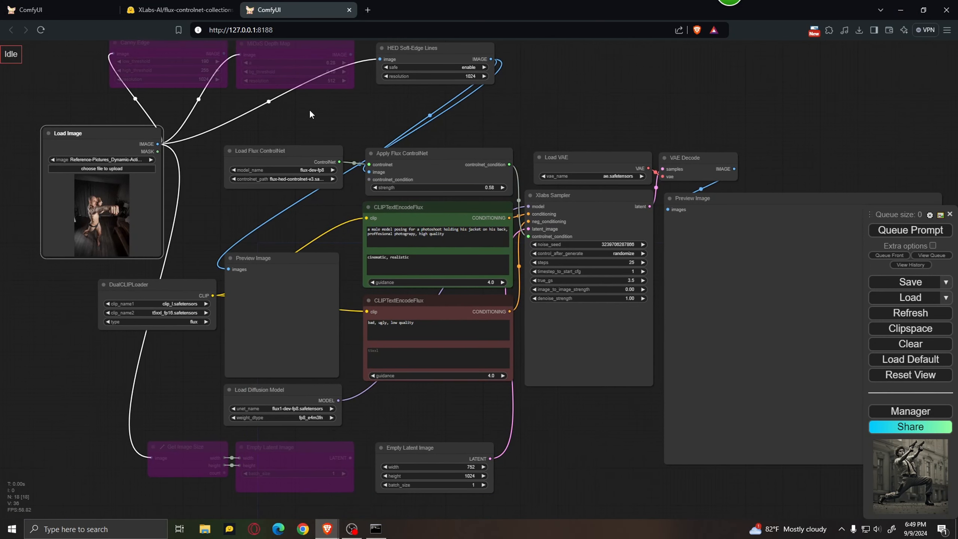
scroll(311, 110, "down", 1)
scroll(314, 106, "up", 2)
left_click_drag(310, 107, 342, 221)
scroll(401, 192, "up", 2)
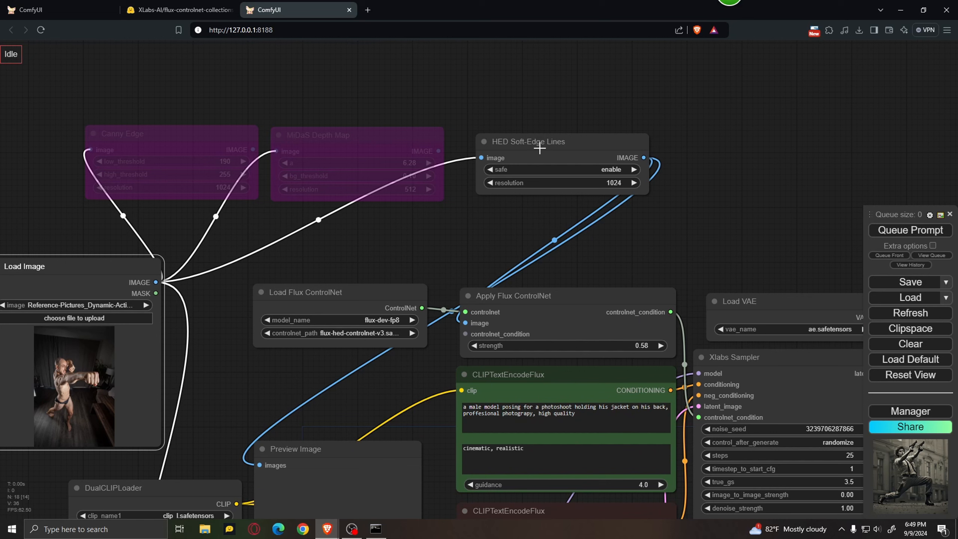
left_click(332, 142)
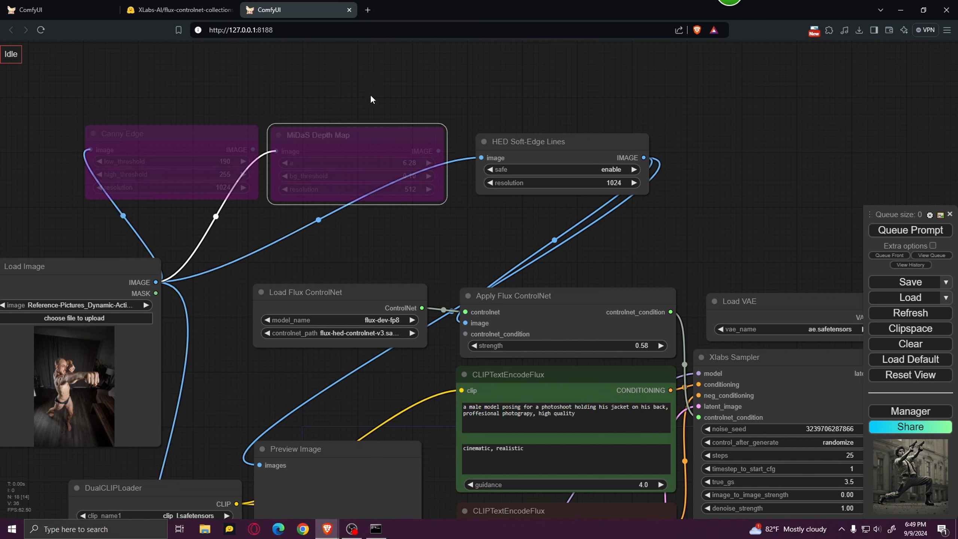
key("ctrl+b")
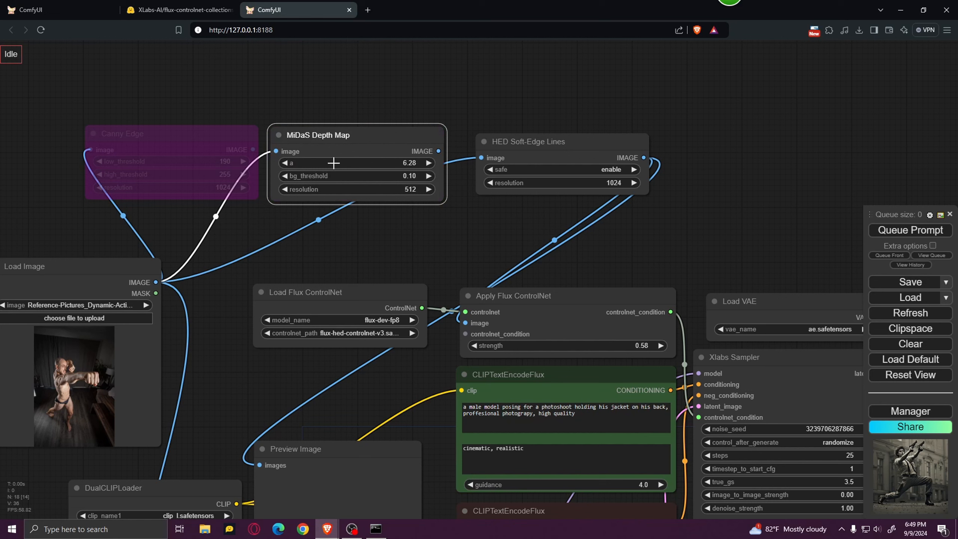
left_click(592, 149)
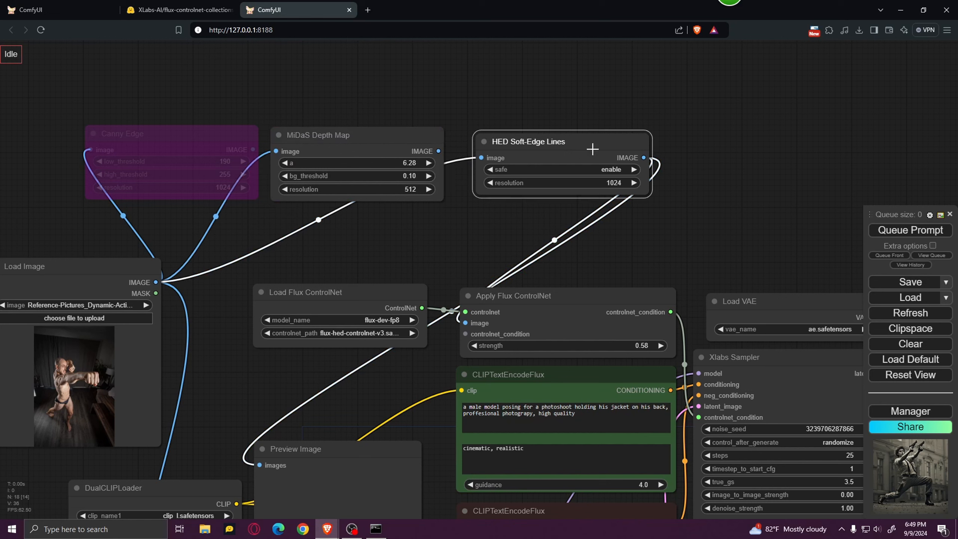
key("ctrl+b")
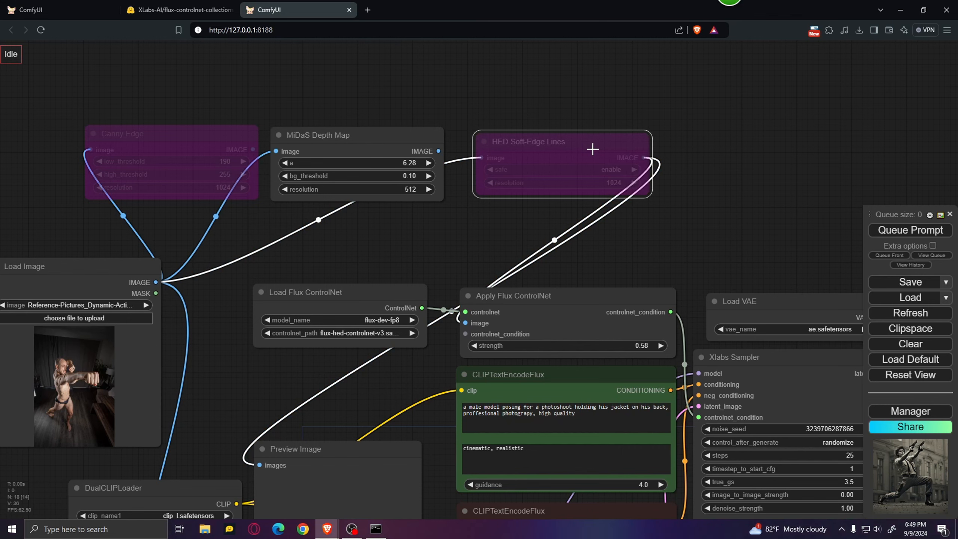
Connect the MiDaS Depth Map IMAGE output to the image input of Apply Flux ControlNet and to the Preview Image node beside DualCLIPLoader.
left_click_drag(363, 242, 416, 221)
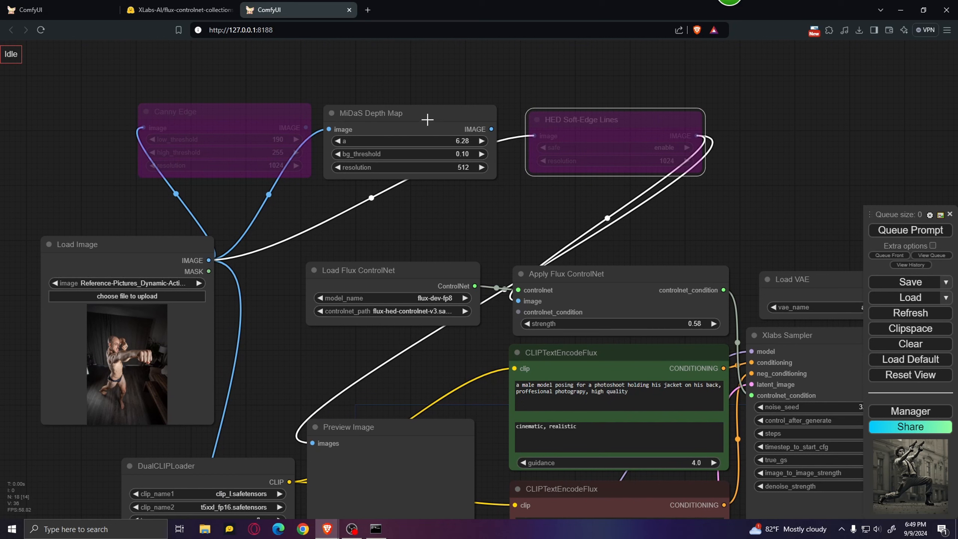
left_click(453, 122)
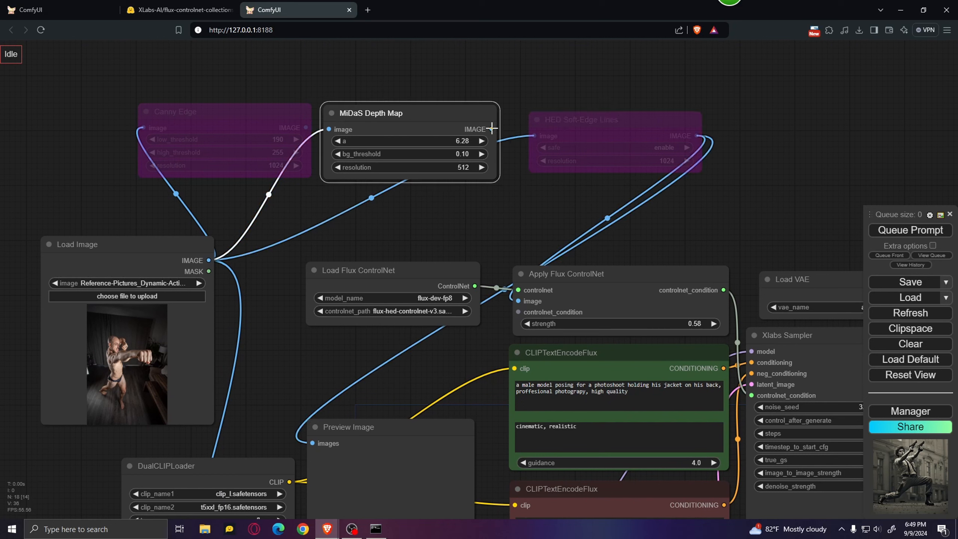
left_click_drag(492, 129, 519, 301)
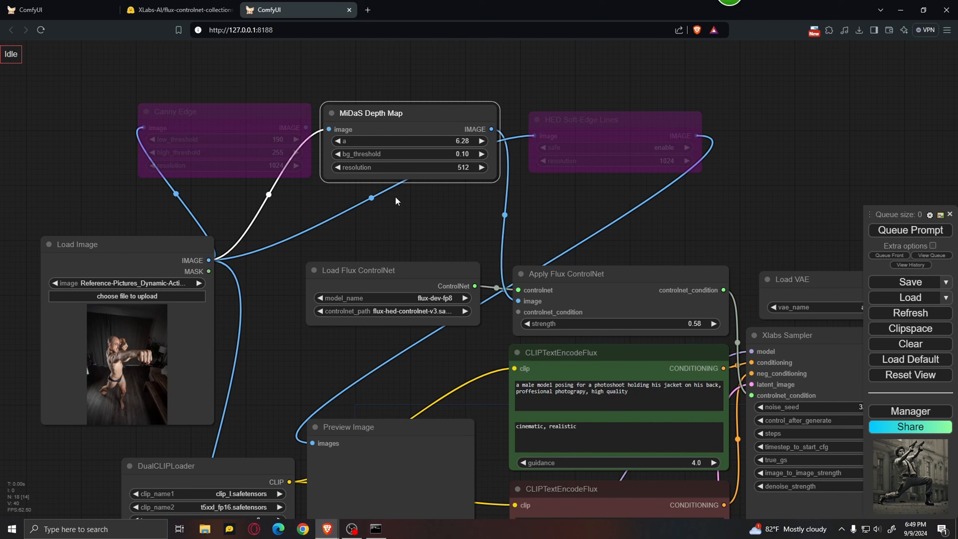
left_click_drag(396, 197, 367, 136)
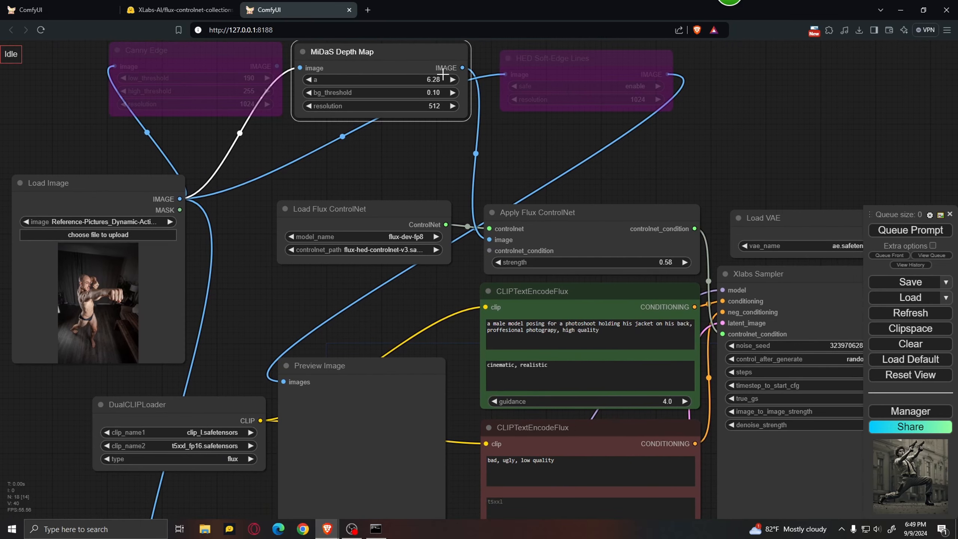
left_click_drag(462, 68, 284, 381)
Set the controlnet_path of the Load Flux ControlNet node to flux-depth-controlnet-v3.safetensors.
scroll(351, 304, "down", 3)
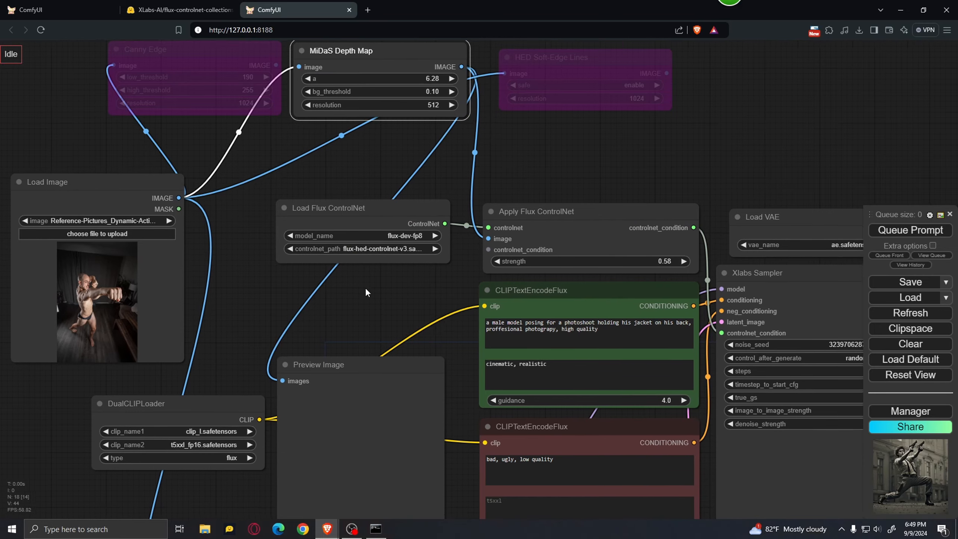
scroll(349, 269, "down", 1)
scroll(371, 241, "up", 5)
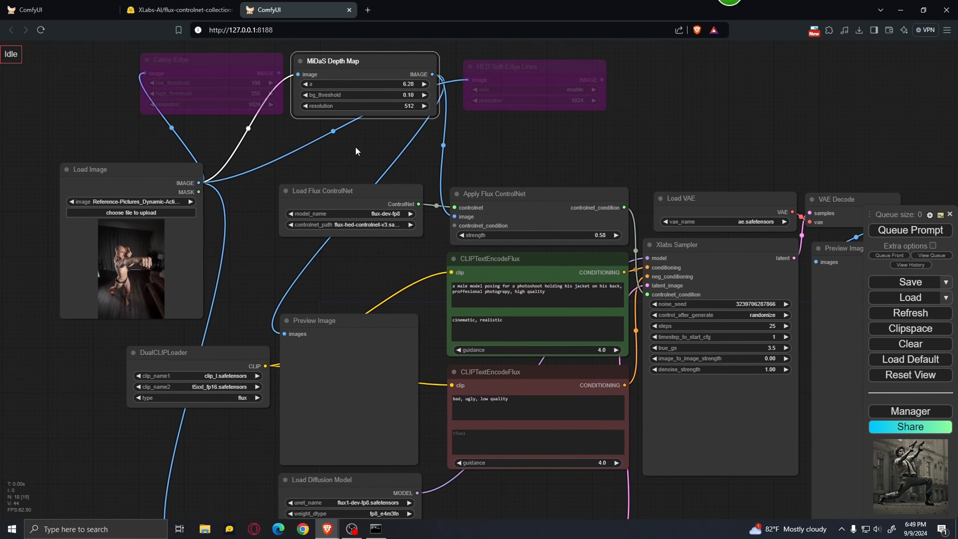
left_click(365, 254)
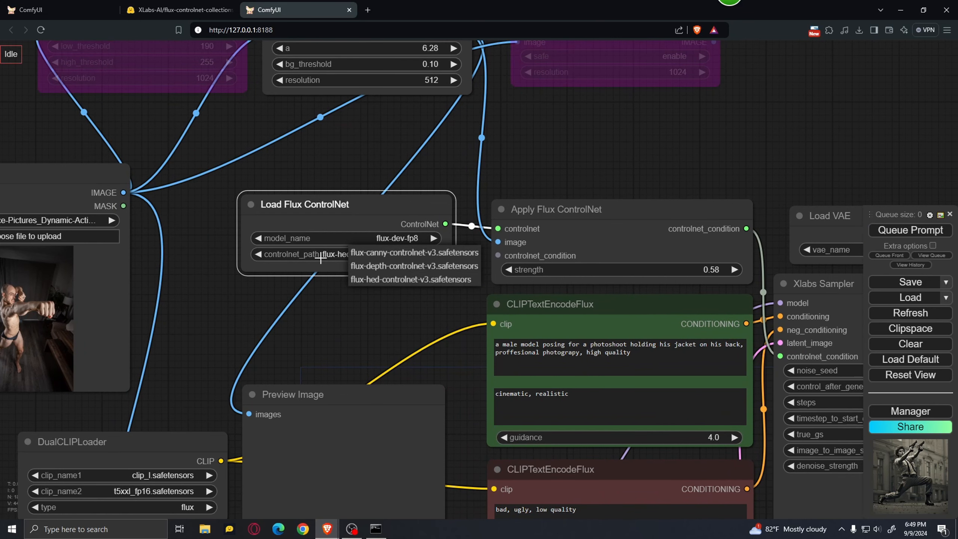
left_click(402, 267)
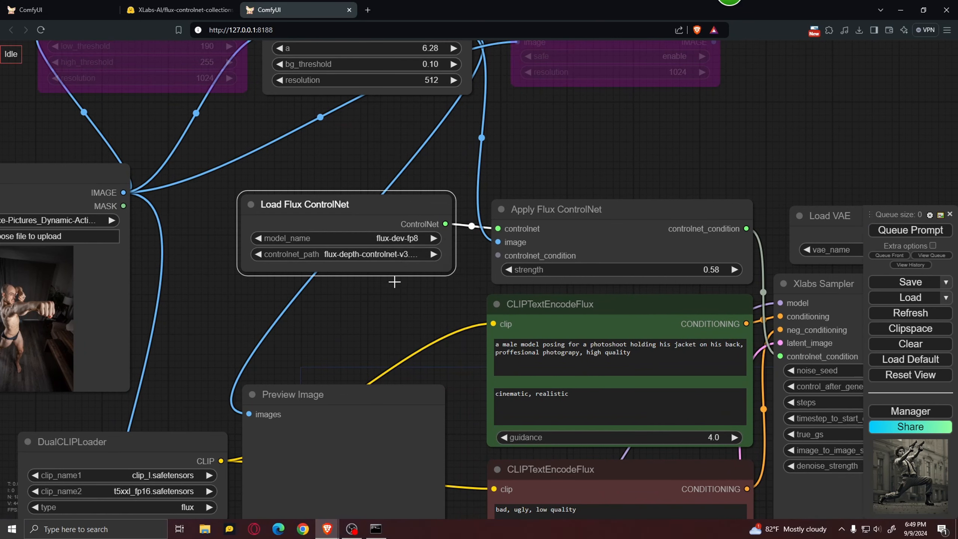
Examine the bypassed Get Image Size and Empty Latent Image pair and the separate Empty Latent Image node with fixed dimensions.
scroll(381, 317, "down", 4)
left_click_drag(276, 309, 400, 151)
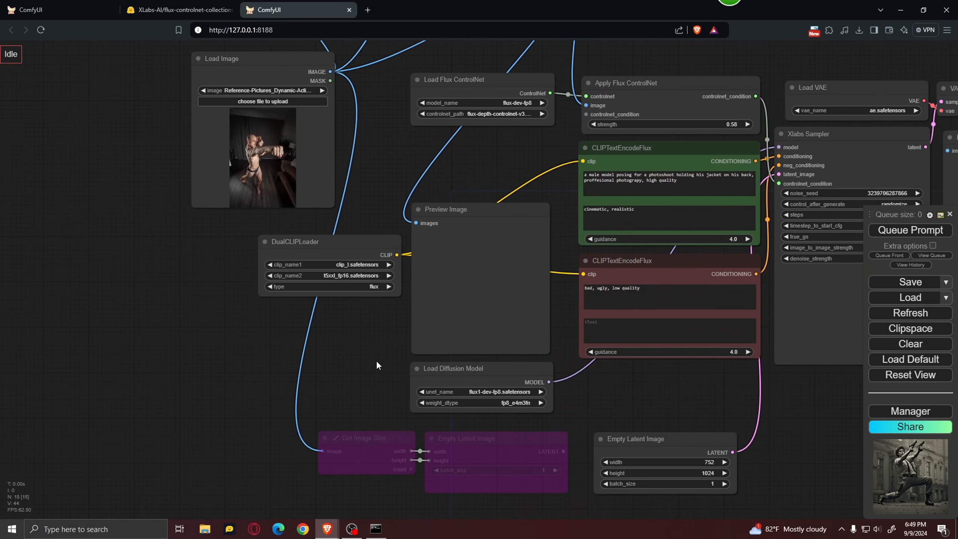
left_click_drag(377, 365, 269, 196)
scroll(270, 248, "up", 3)
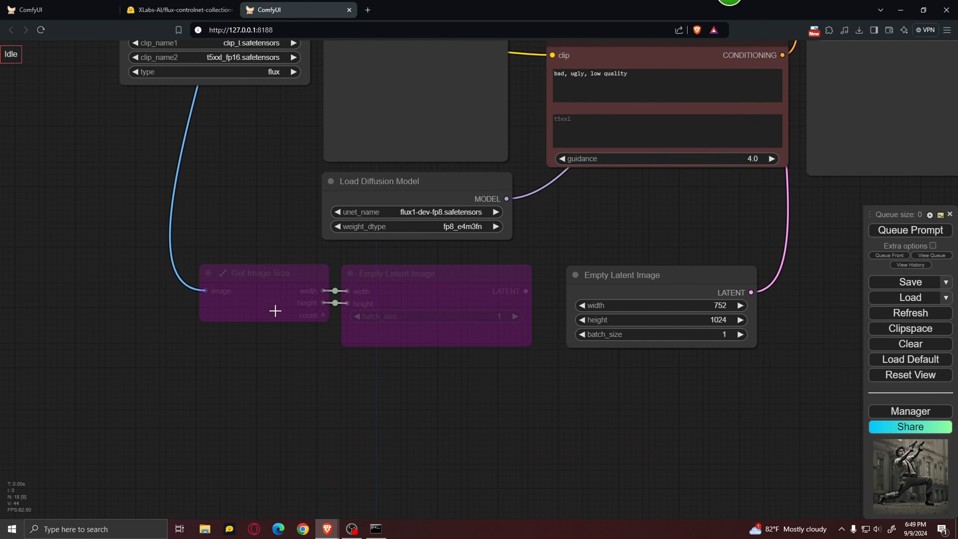
left_click(268, 279)
left_click(434, 292)
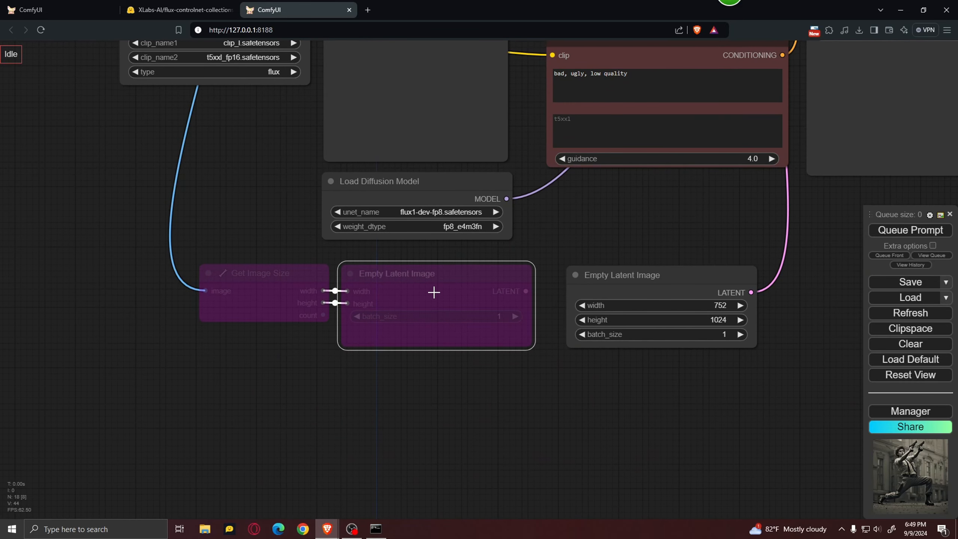
left_click(268, 279)
left_click_drag(273, 185, 402, 387)
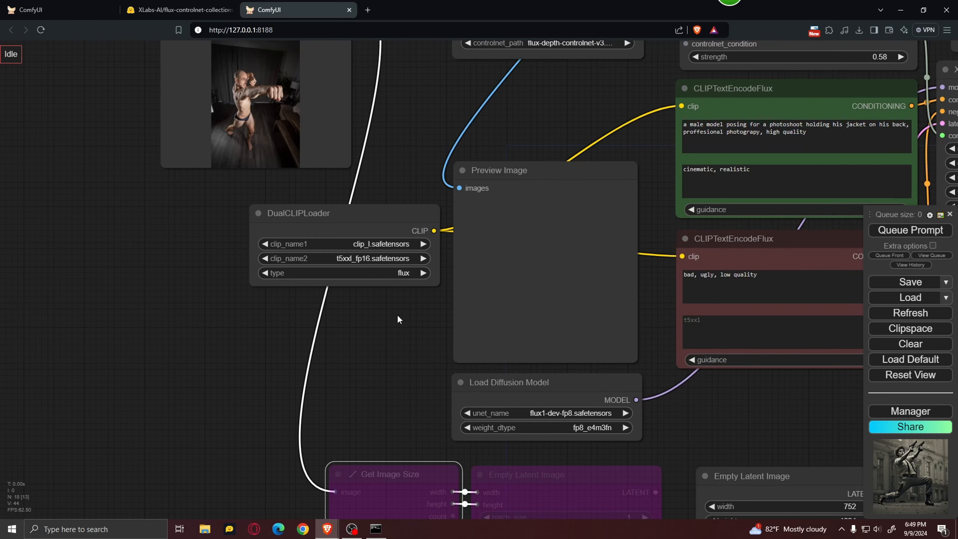
left_click_drag(393, 115, 324, 35)
left_click_drag(634, 352, 560, 333)
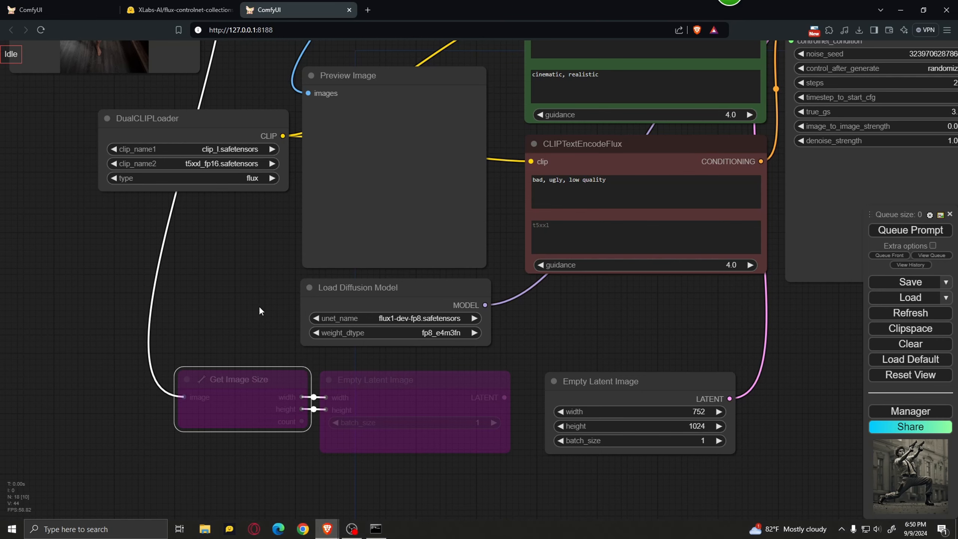
left_click_drag(575, 339, 439, 324)
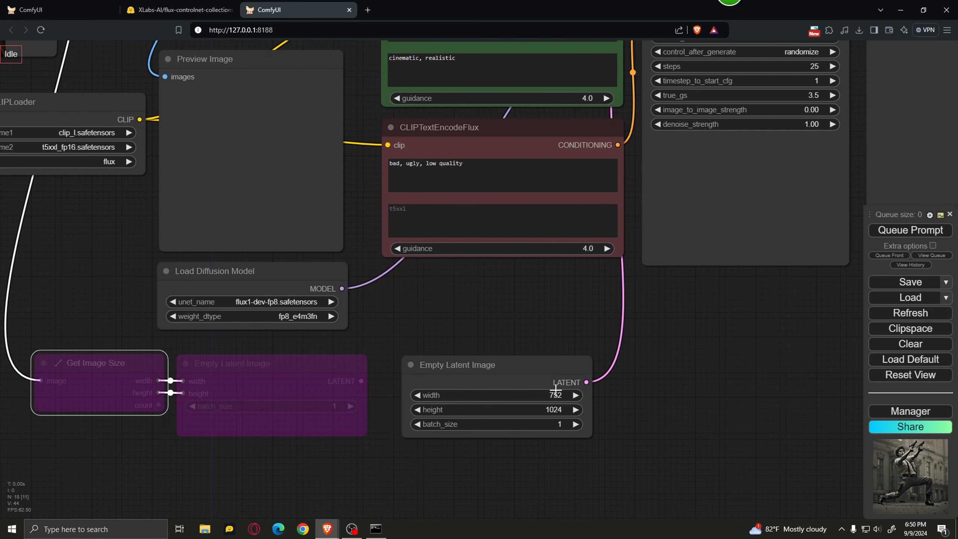
mouse_move(516, 373)
left_mouse_down()
mouse_move(519, 349)
mouse_move(512, 369)
left_mouse_up()
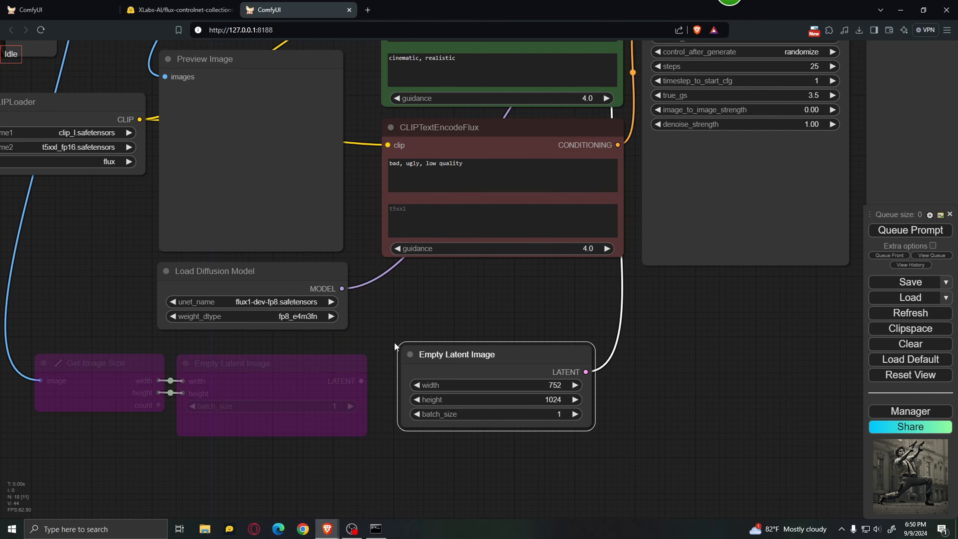
Inspect the reference picture in the Load Image node up close.
left_click_drag(394, 305, 643, 401)
left_click_drag(60, 236, 45, 382)
scroll(256, 207, "up", 2)
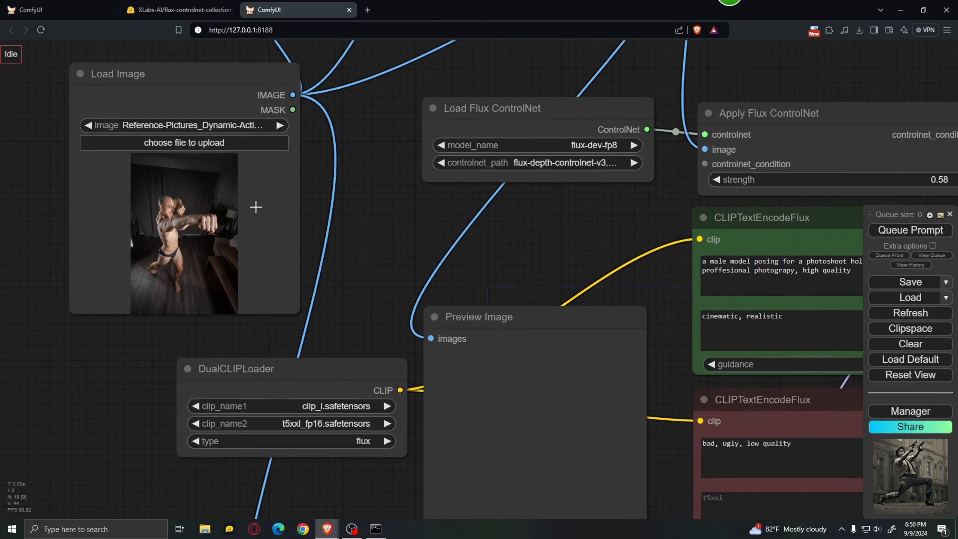
scroll(256, 207, "up", 3)
left_click_drag(341, 225, 456, 279)
scroll(271, 286, "up", 5)
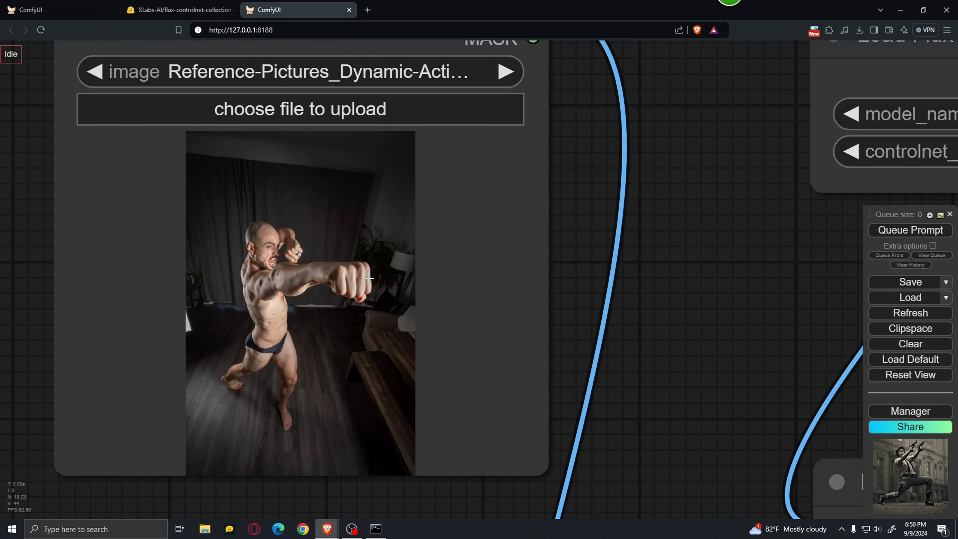
scroll(327, 284, "down", 11)
left_click_drag(484, 296, 450, 218)
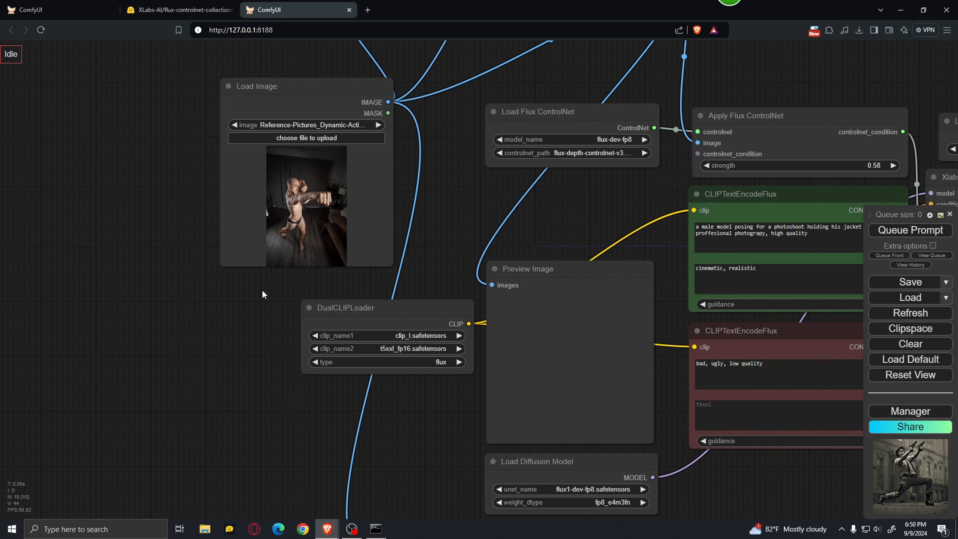
Enable the Get Image Size node and the Empty Latent Image node linked to it, and bypass the fixed-size Empty Latent Image node.
left_click_drag(215, 306, 103, 192)
left_click_drag(373, 325, 309, 329)
left_click(265, 437)
key("ctrl+b")
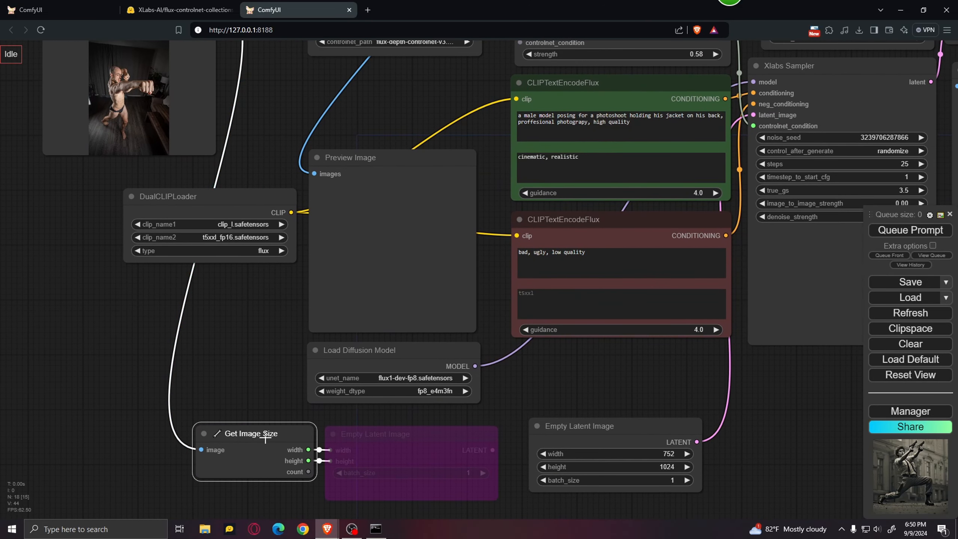
left_click(385, 448, "shift")
key("ctrl+b")
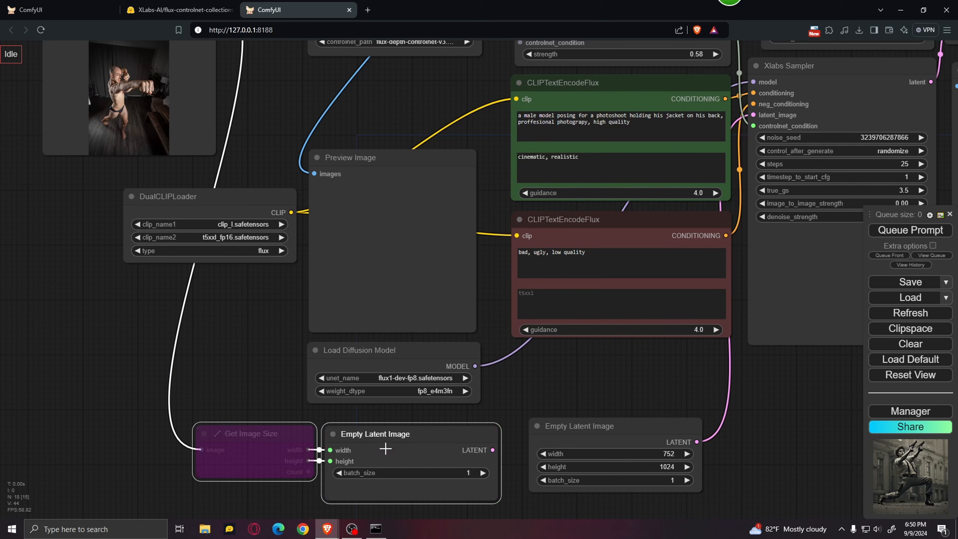
left_click(628, 433)
key("ctrl+b")
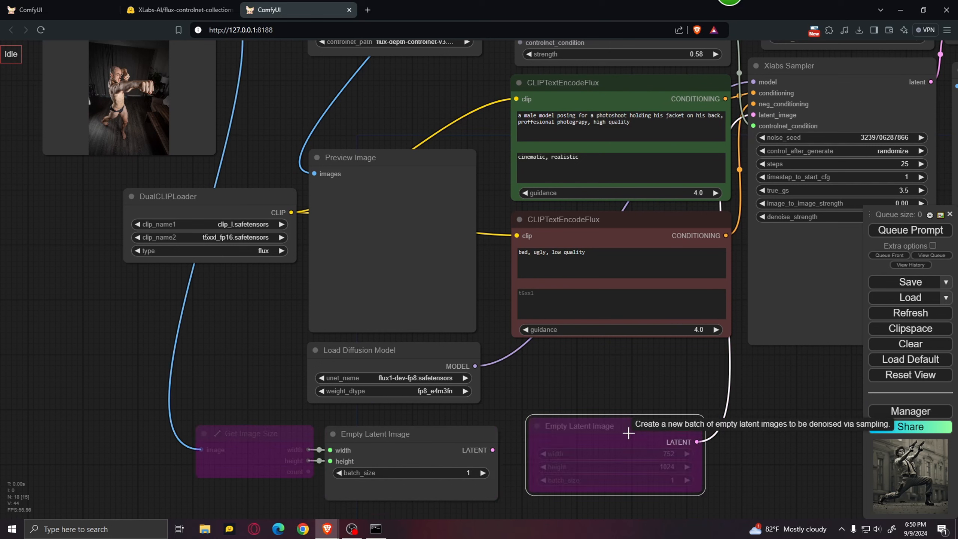
left_click(266, 444)
key("ctrl+b")
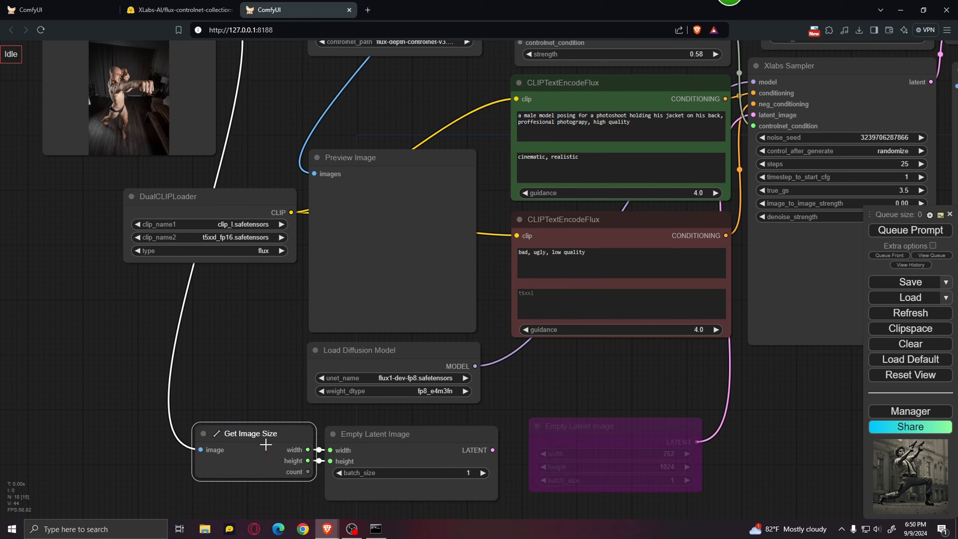
Connect the LATENT output of the Empty Latent Image node fed by Get Image Size to the Xlabs Sampler's latent_image input.
left_click_drag(421, 400, 262, 393)
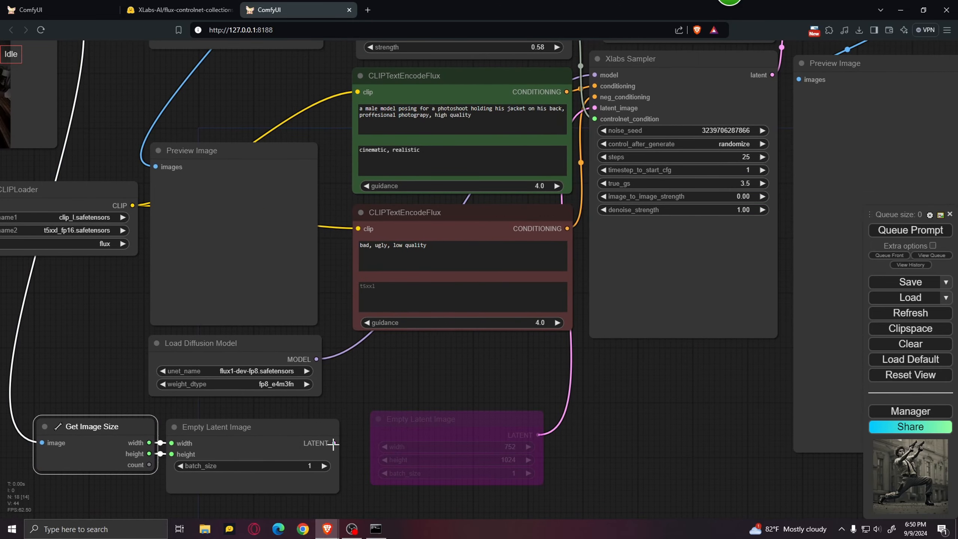
left_click_drag(334, 444, 595, 108)
scroll(661, 332, "down", 4)
left_click_drag(680, 381, 652, 438)
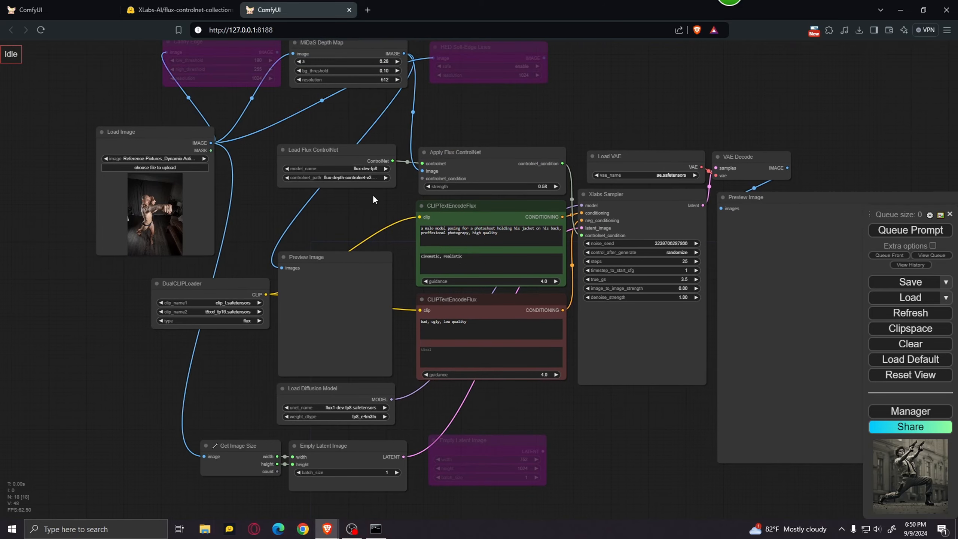
Replace the main positive prompt in the green CLIPTextEncodeFlux node with "a ninja performing a very dynamic punch".
scroll(374, 196, "up", 9)
left_click_drag(374, 213, 244, 186)
left_click_drag(543, 253, 206, 214)
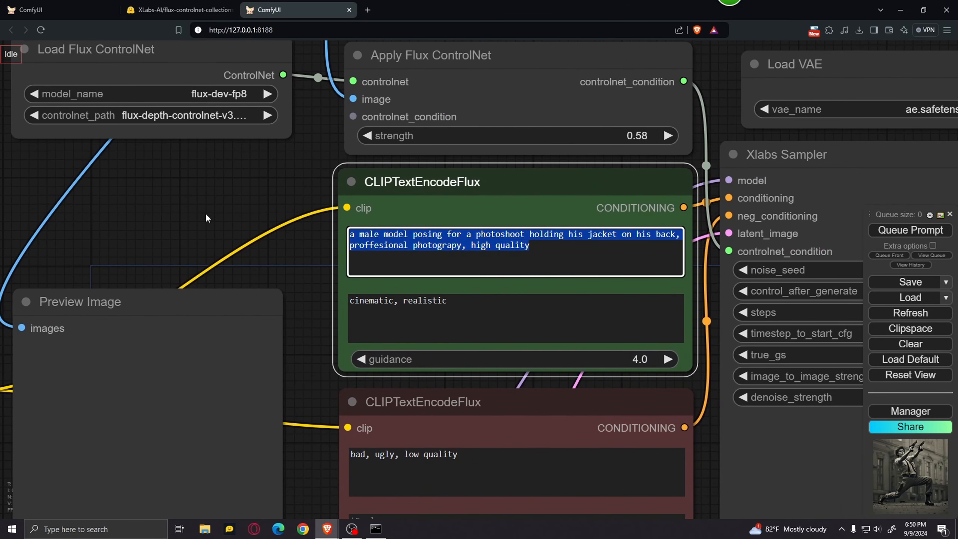
key("BackSpace")
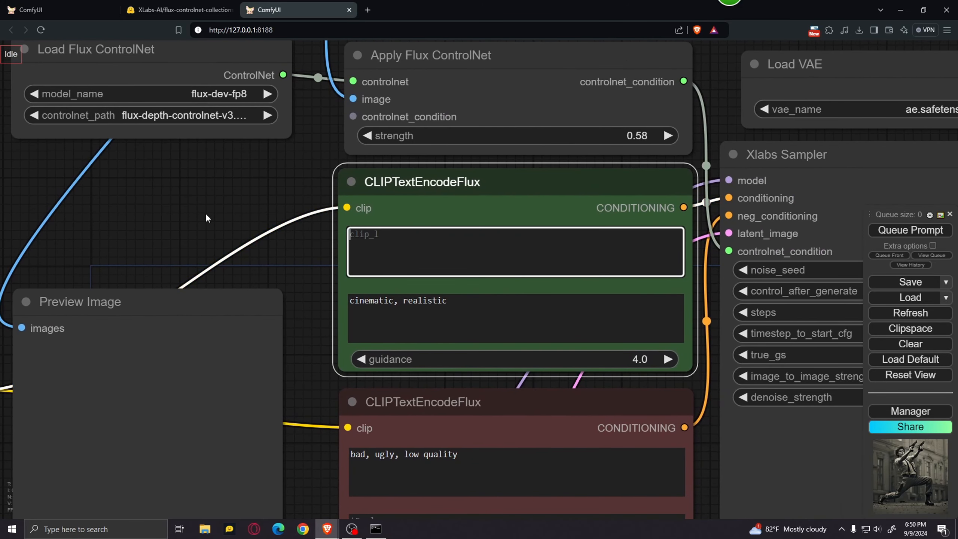
type("a nin")
type("ja performing a ver")
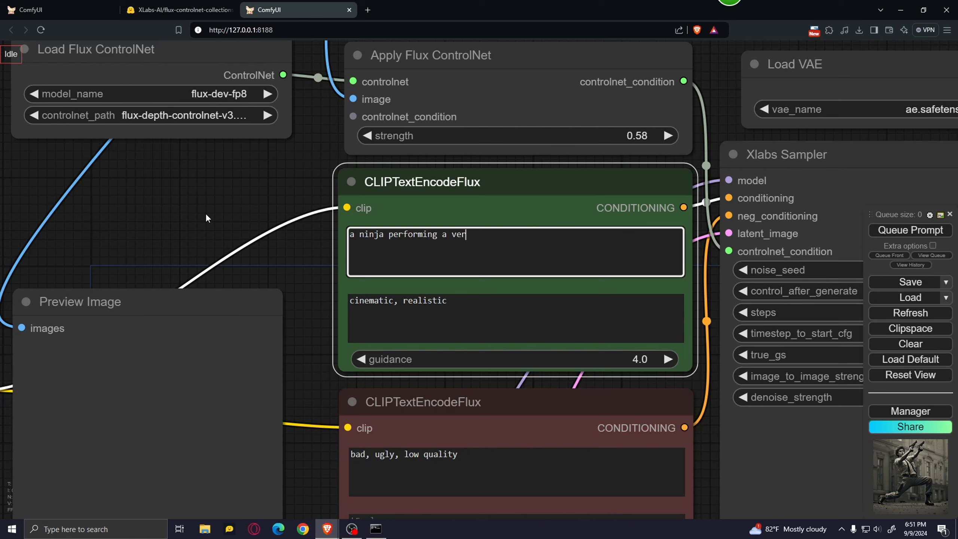
type("y dynamic punch")
scroll(208, 214, "down", 4)
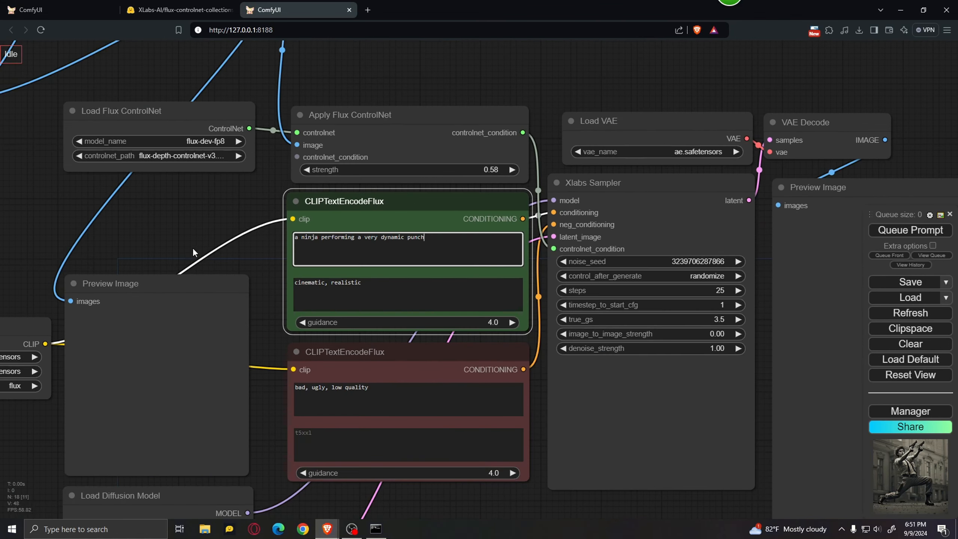
Set the strength of the Apply Flux ControlNet node to 0.65.
left_click_drag(280, 357, 244, 316)
scroll(603, 473, "down", 2)
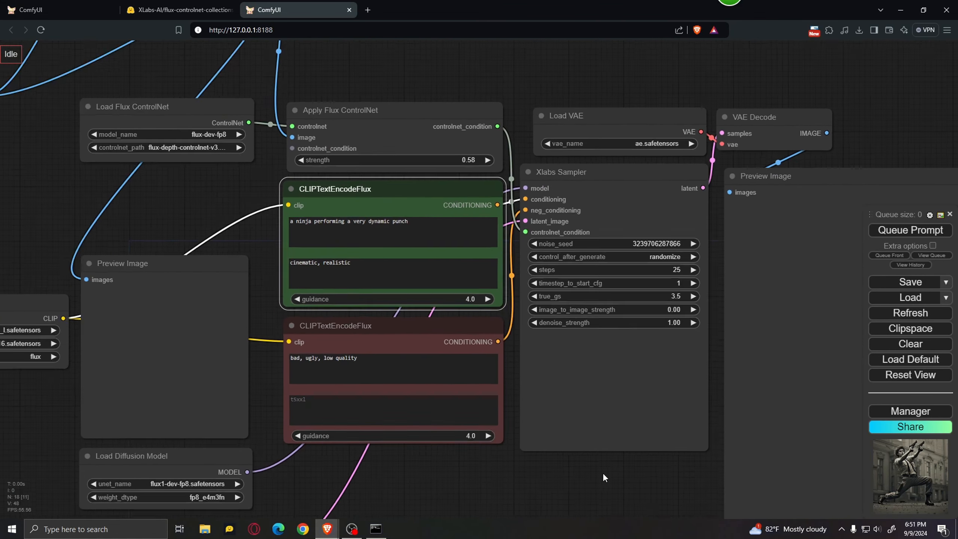
scroll(442, 128, "up", 5)
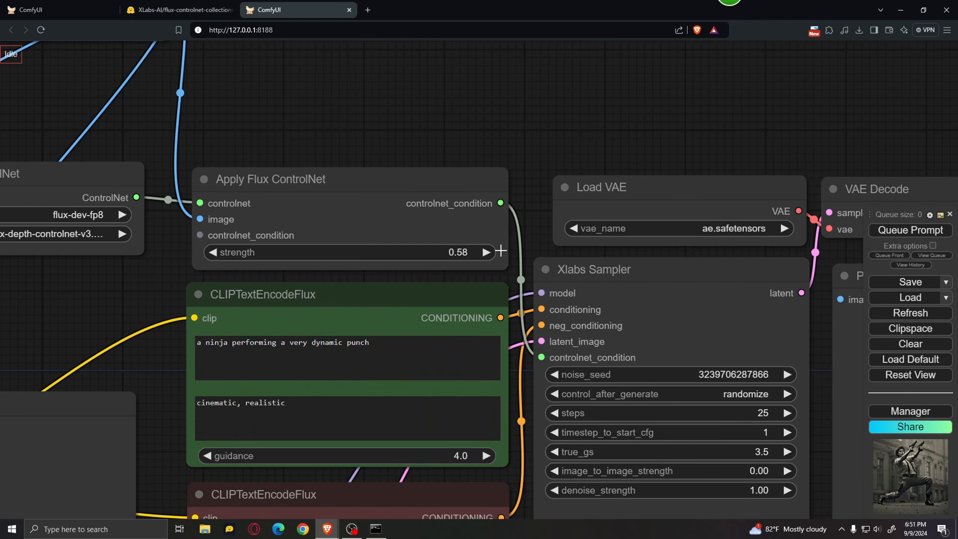
left_click(488, 253)
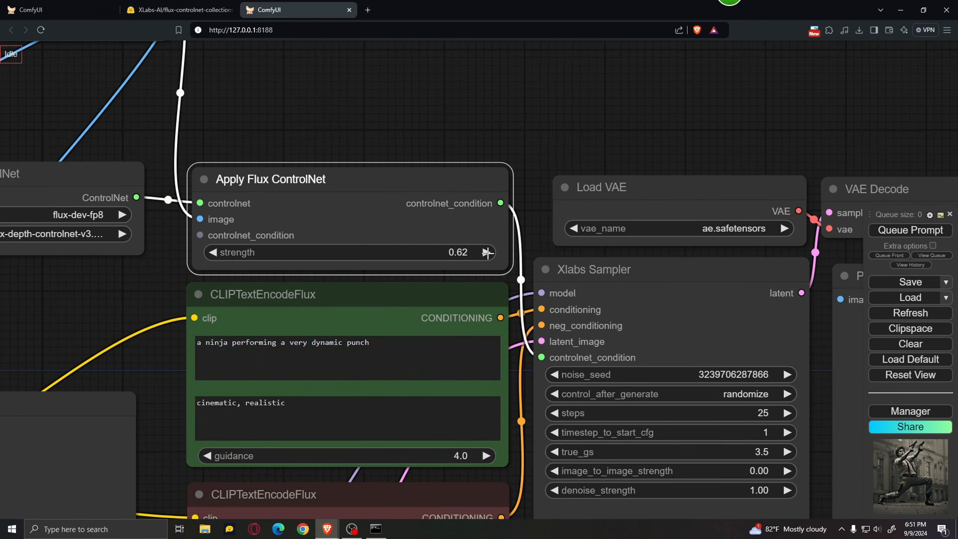
left_click(487, 253)
left_click(487, 253)
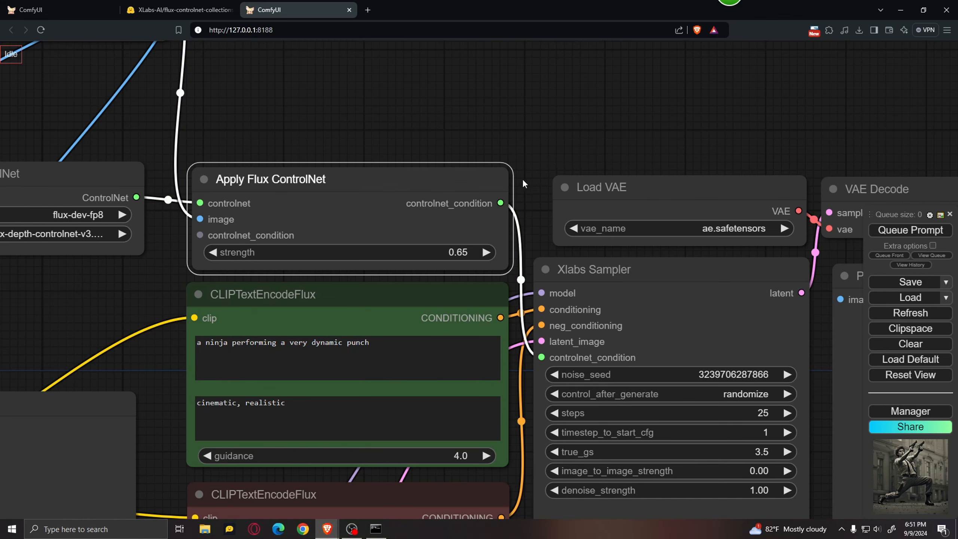
Queue the prompt to generate the depth-guided ninja image.
scroll(572, 90, "down", 3)
mouse_move(755, 400)
left_mouse_down()
mouse_move(696, 349)
mouse_move(752, 405)
left_mouse_up()
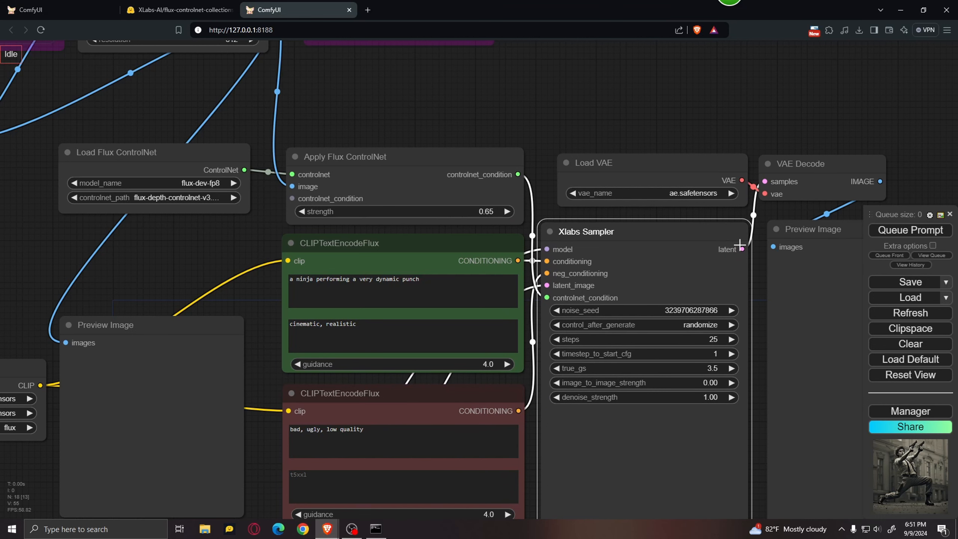
left_click_drag(777, 94, 617, 34)
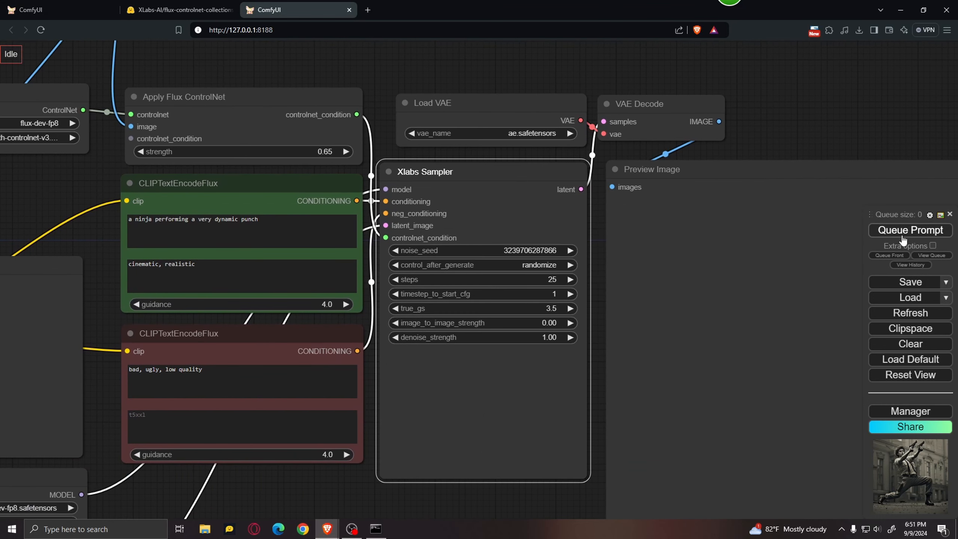
left_click(903, 236)
Examine the depth map preview while the workflow runs and the generated ninja image in the final Preview Image node.
scroll(690, 278, "down", 4)
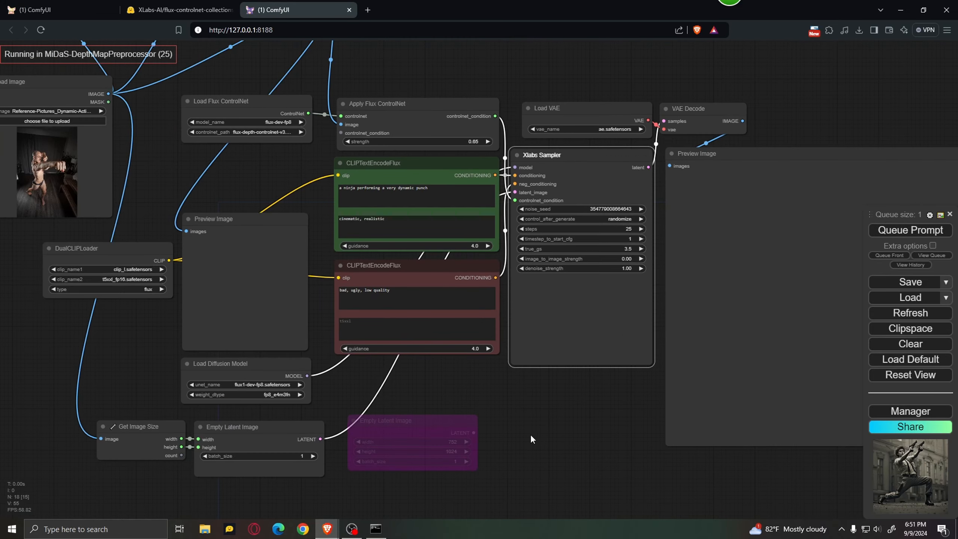
scroll(546, 439, "up", 1)
scroll(547, 440, "up", 2)
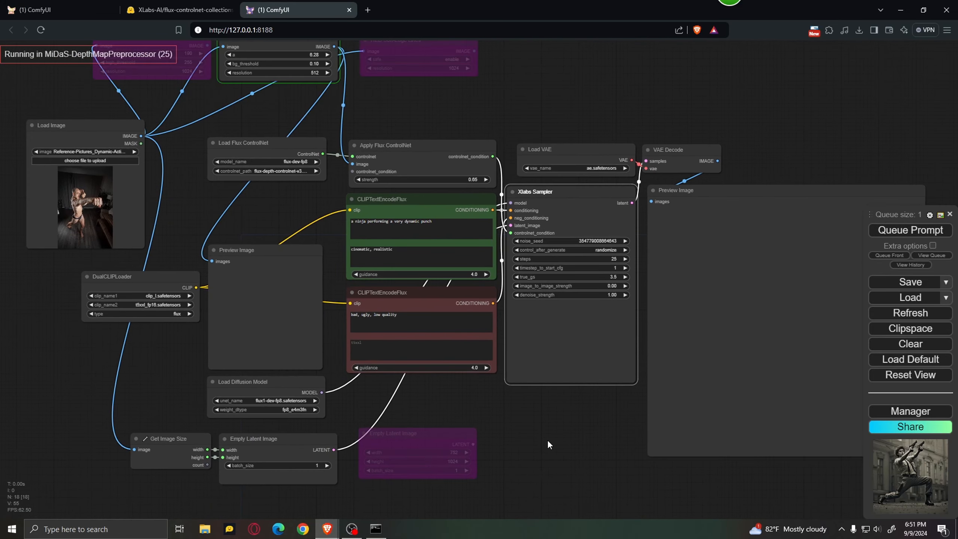
scroll(334, 329, "up", 5)
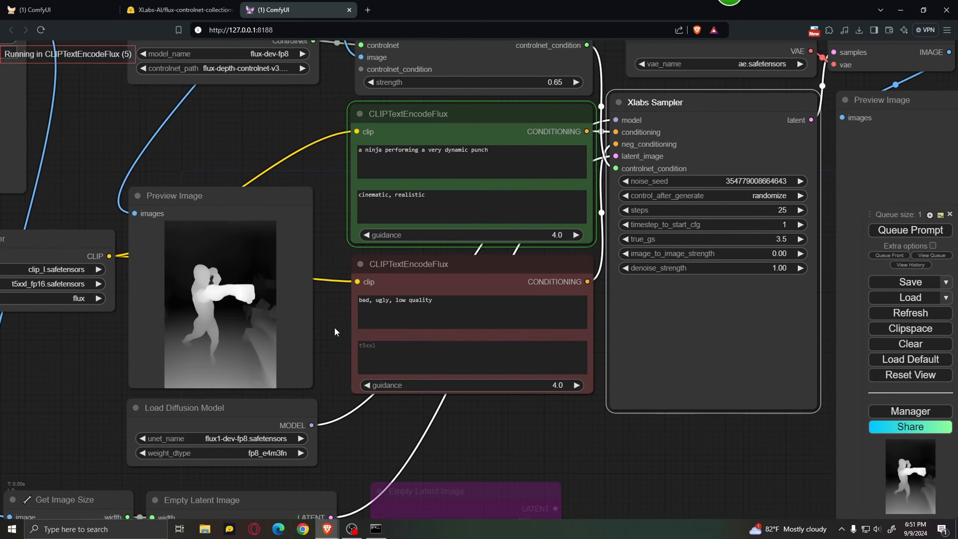
left_click_drag(334, 326, 405, 323)
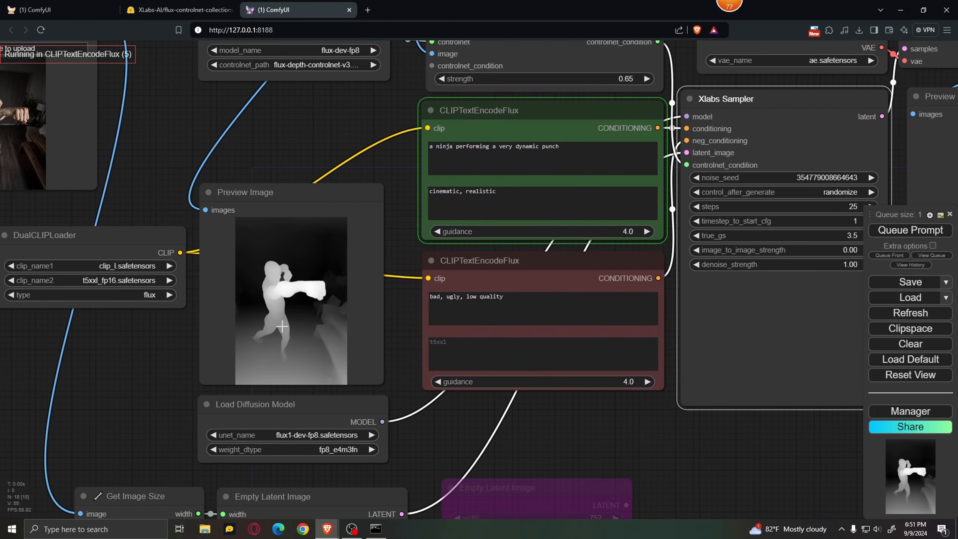
scroll(459, 376, "down", 5)
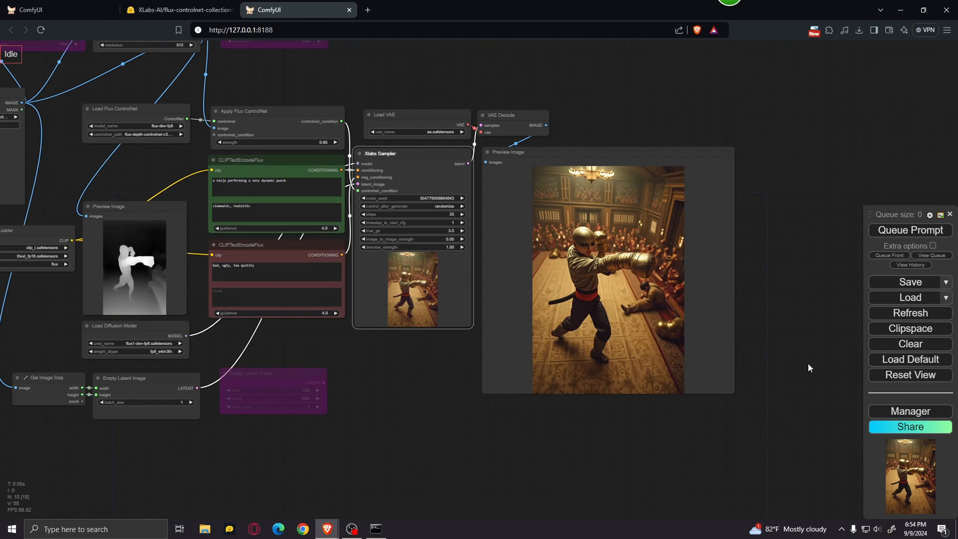
scroll(744, 393, "up", 4)
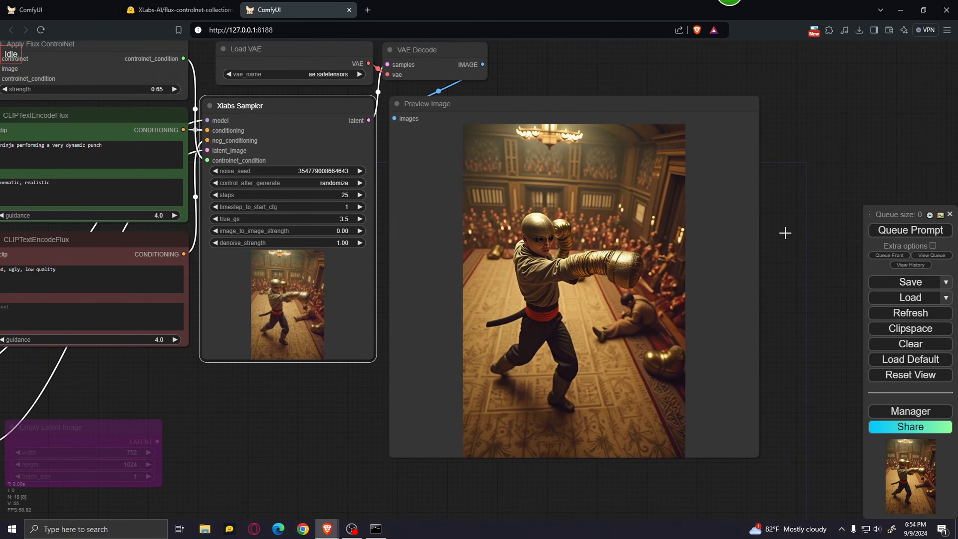
scroll(785, 233, "up", 3)
scroll(801, 283, "down", 4)
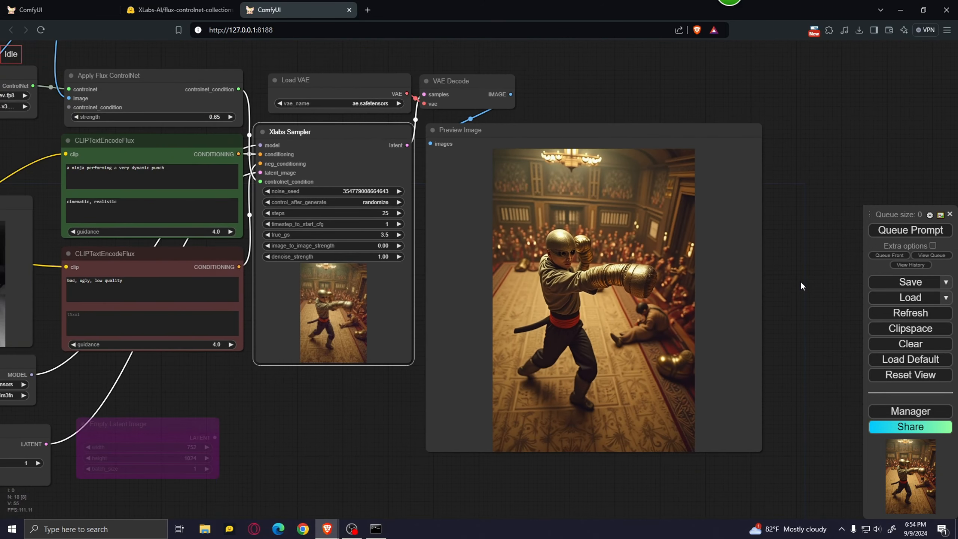
scroll(433, 368, "down", 4)
Enable the bypassed Canny Edge node and bypass the MiDaS Depth Map node.
left_click_drag(379, 407, 489, 401)
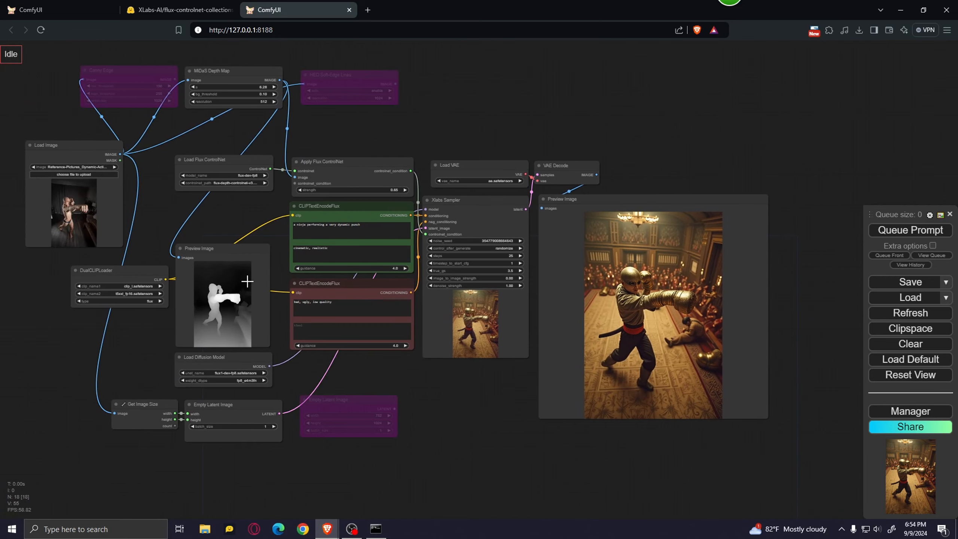
scroll(232, 207, "up", 5)
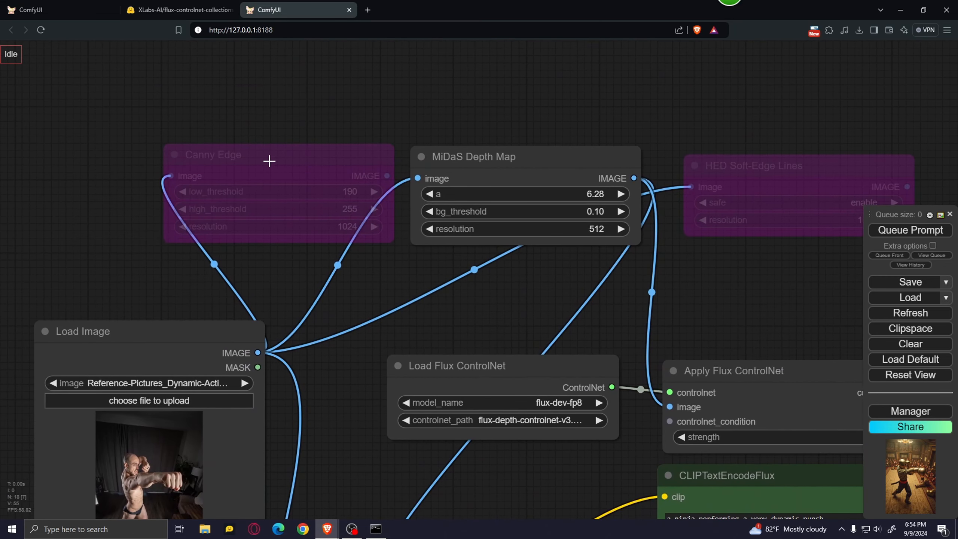
left_click(269, 162)
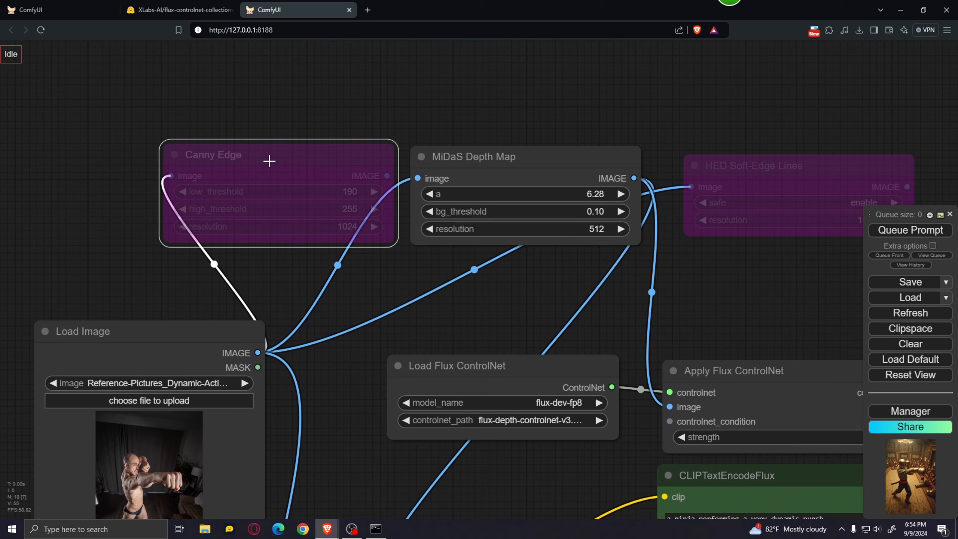
key("ctrl+b")
left_click(535, 164)
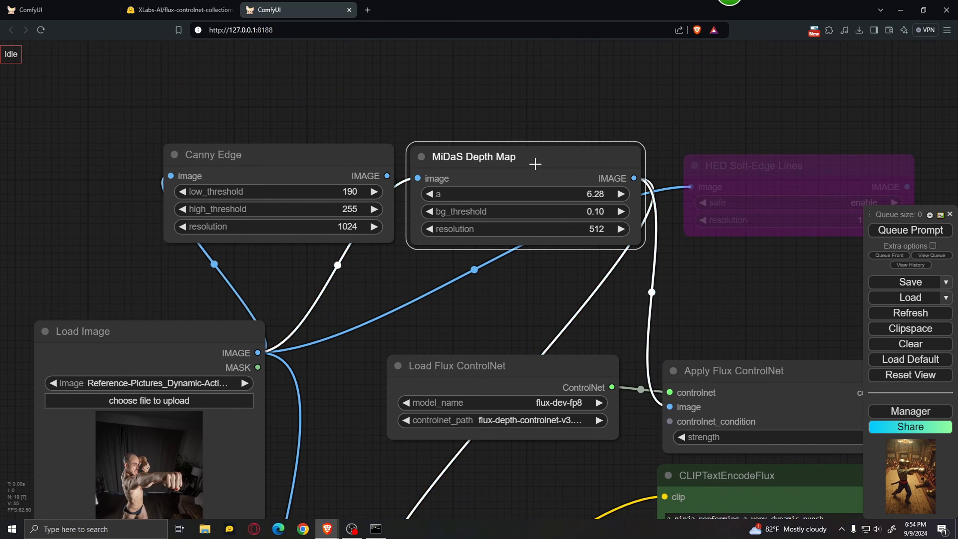
key("ctrl+b")
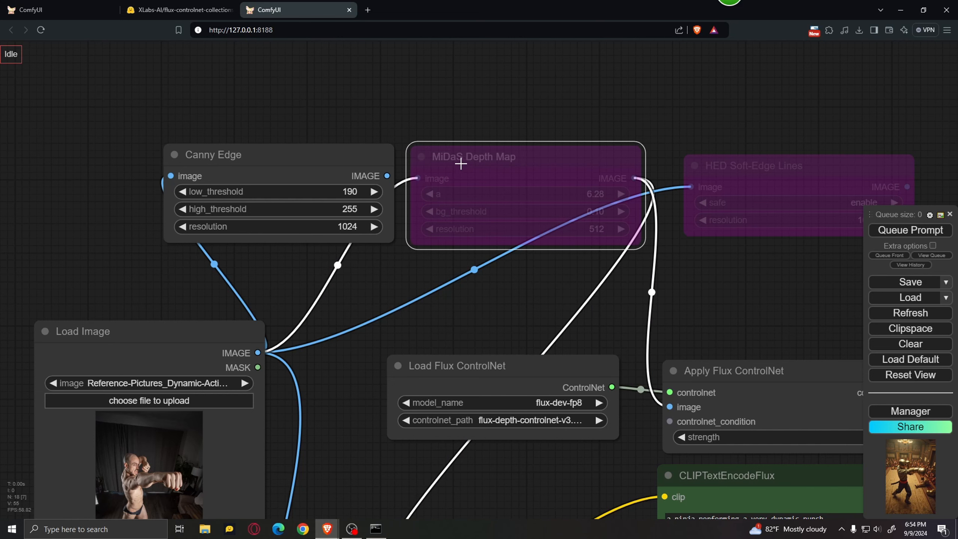
Connect the Canny Edge IMAGE output to the image input of Apply Flux ControlNet and to the preprocessor's Preview Image node.
scroll(434, 281, "down", 1)
scroll(434, 281, "down", 3)
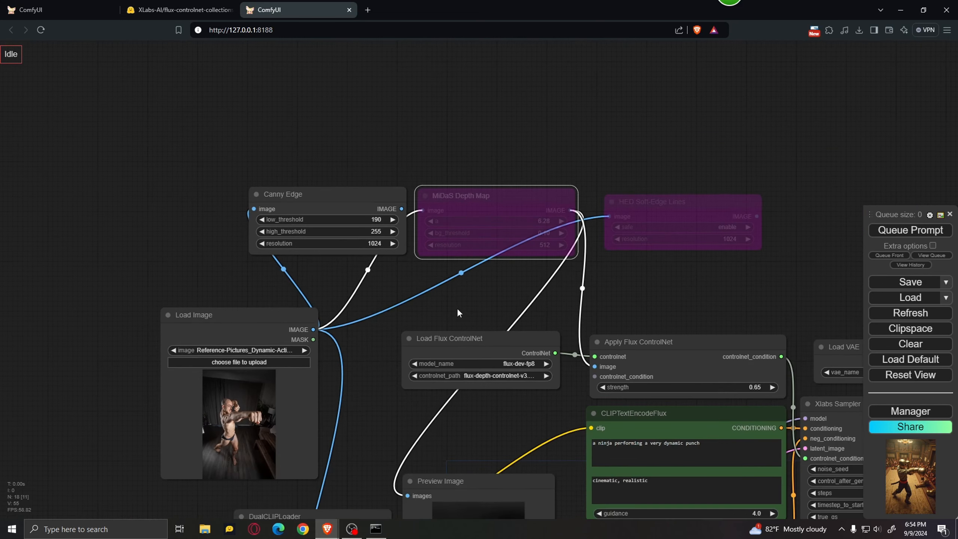
left_click_drag(456, 308, 422, 273)
left_click_drag(368, 175, 562, 334)
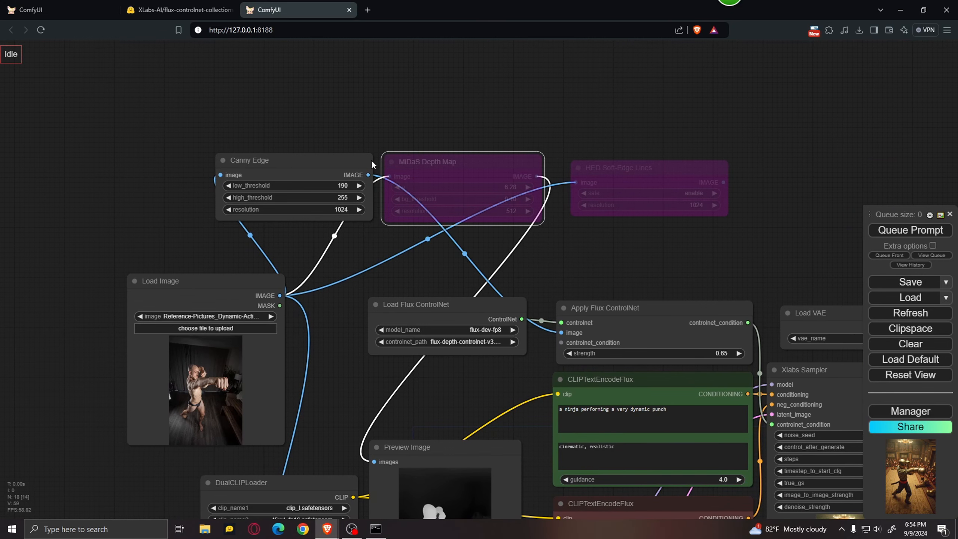
left_click_drag(368, 176, 374, 462)
Set the controlnet_path of the Load Flux ControlNet node to flux-canny-controlnet-v3.safetensors.
left_click_drag(467, 388, 394, 273)
scroll(389, 211, "up", 3)
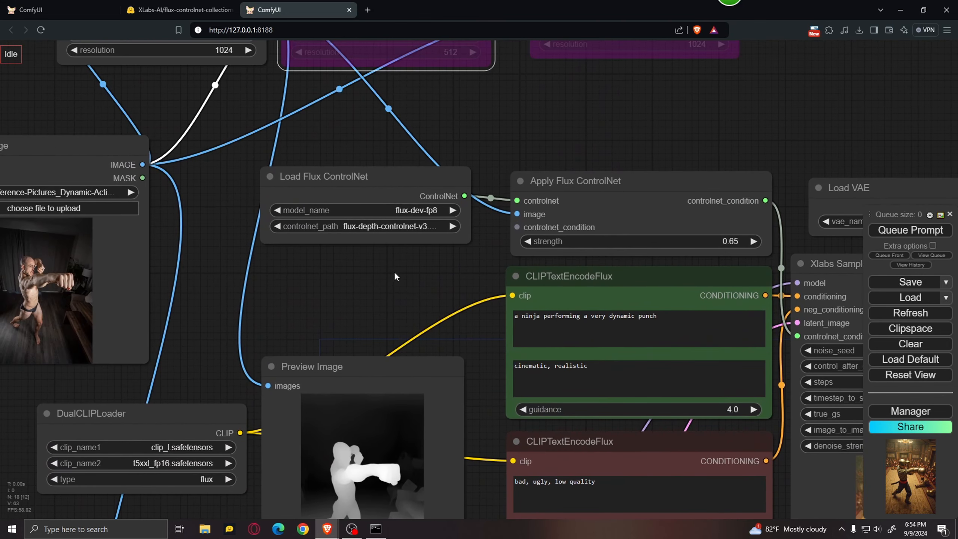
left_click(389, 227)
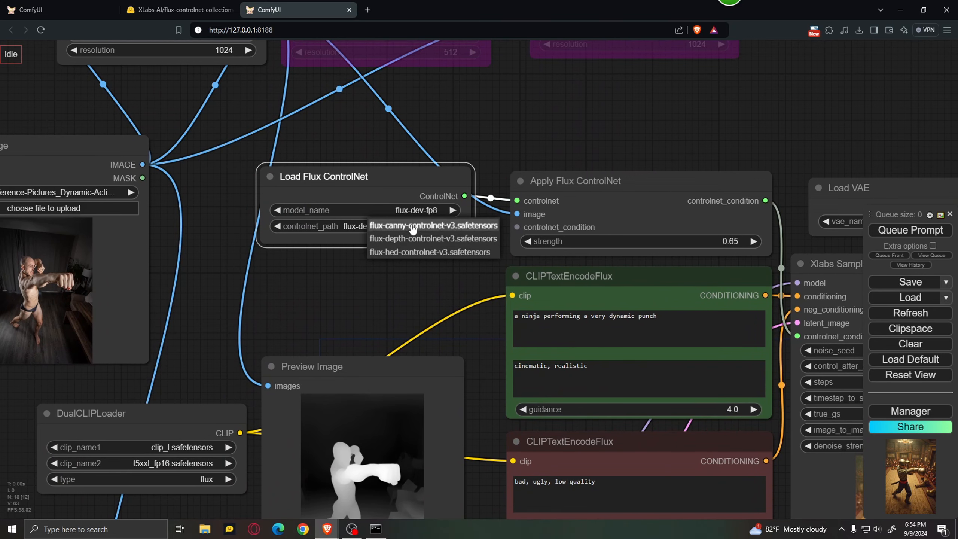
left_click(413, 225)
Queue the prompt with the canny setup and inspect the edge map in the Preview Image node up close.
scroll(387, 275, "down", 6)
left_click_drag(419, 284, 316, 203)
left_click_drag(584, 435, 540, 447)
scroll(554, 442, "down", 1)
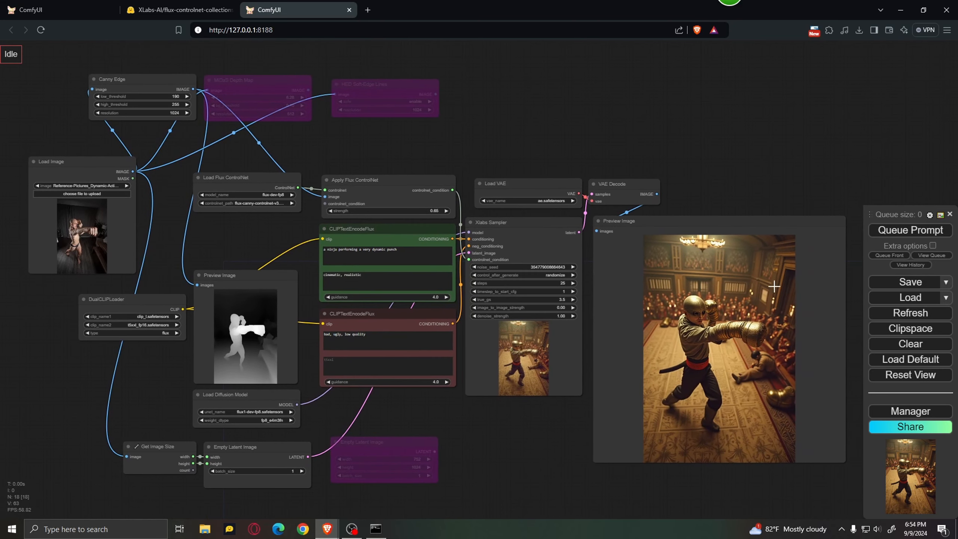
left_click(896, 234)
scroll(290, 368, "up", 10)
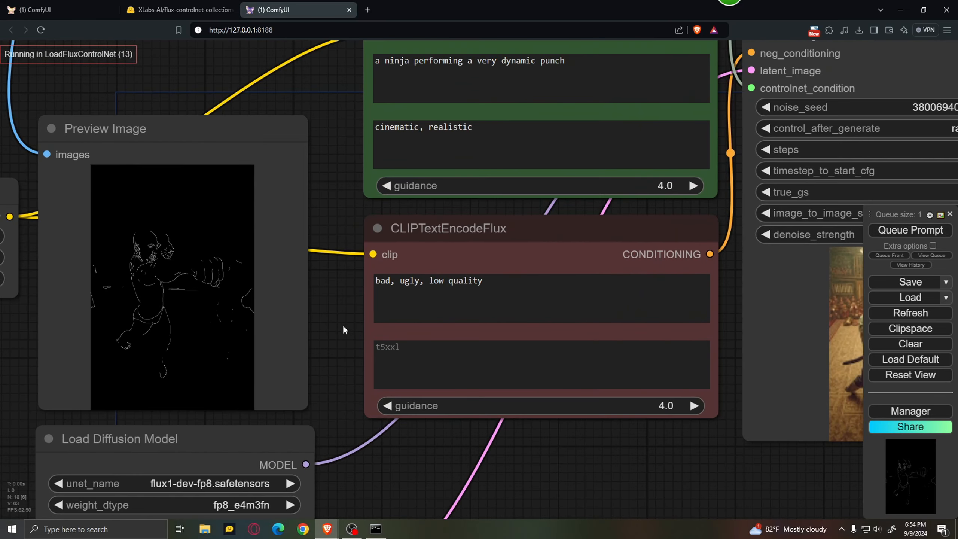
left_click_drag(343, 327, 476, 342)
scroll(317, 273, "up", 5)
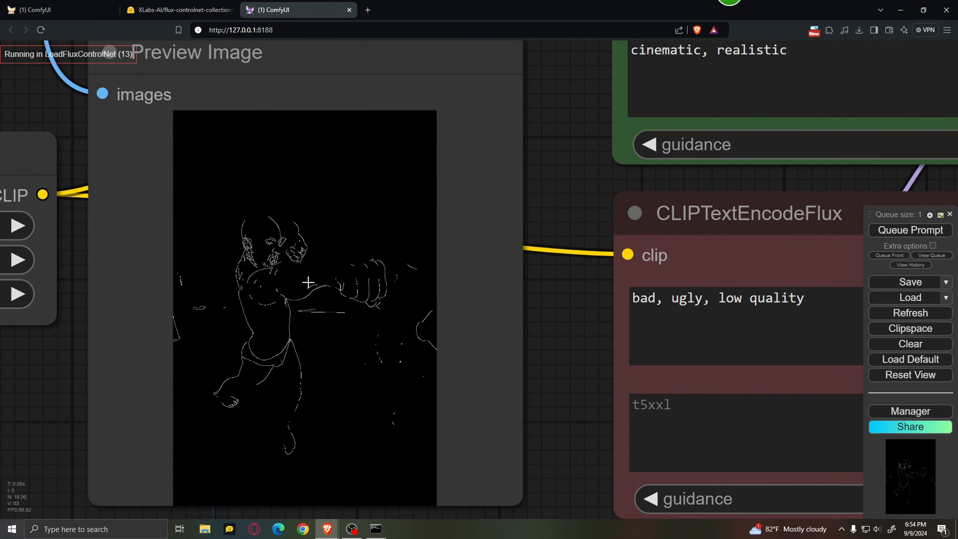
scroll(283, 270, "up", 3)
scroll(279, 279, "down", 5)
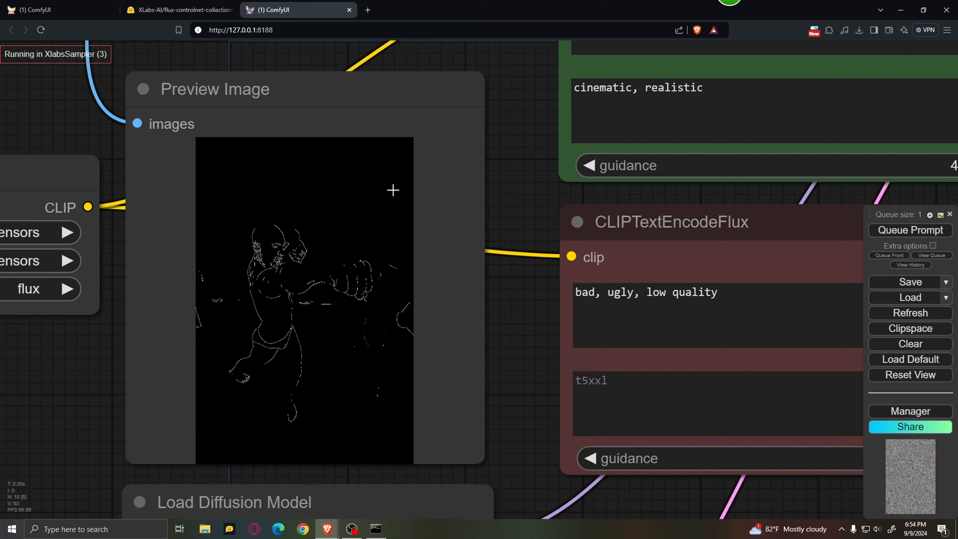
Set the Canny Edge node's low_threshold to 112 and high_threshold to 159.
left_click_drag(510, 186, 584, 344)
left_click_drag(627, 375, 699, 502)
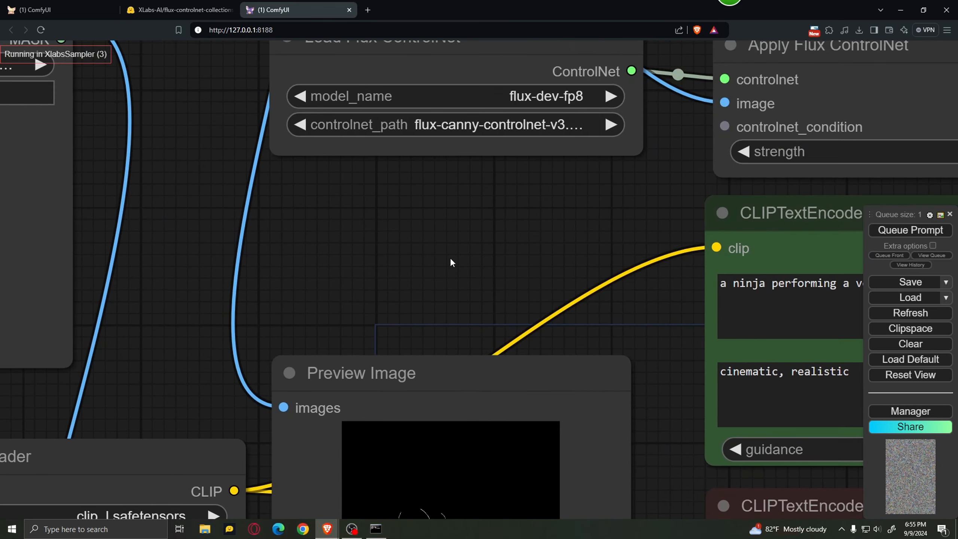
left_click_drag(385, 224, 559, 402)
scroll(377, 253, "down", 3)
left_click_drag(355, 225, 432, 409)
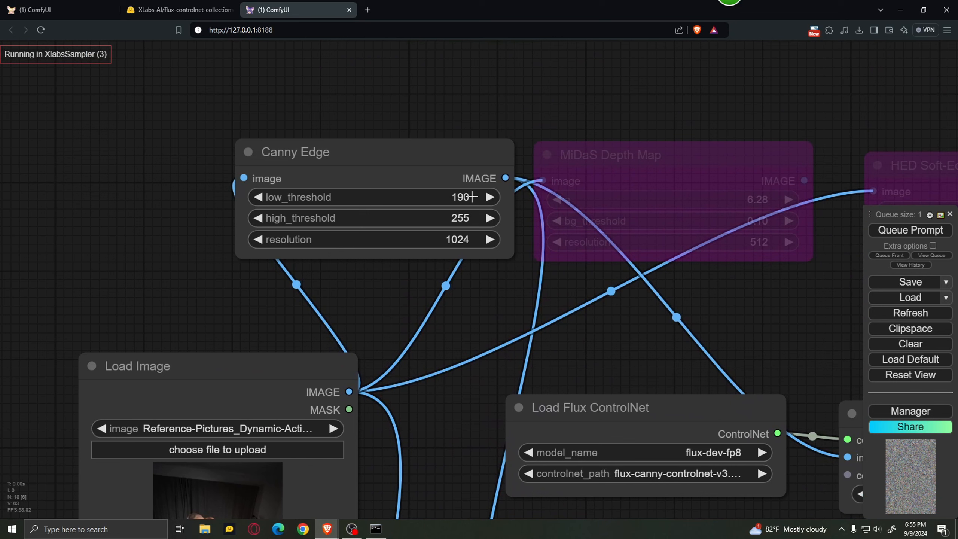
left_click_drag(471, 196, 454, 200)
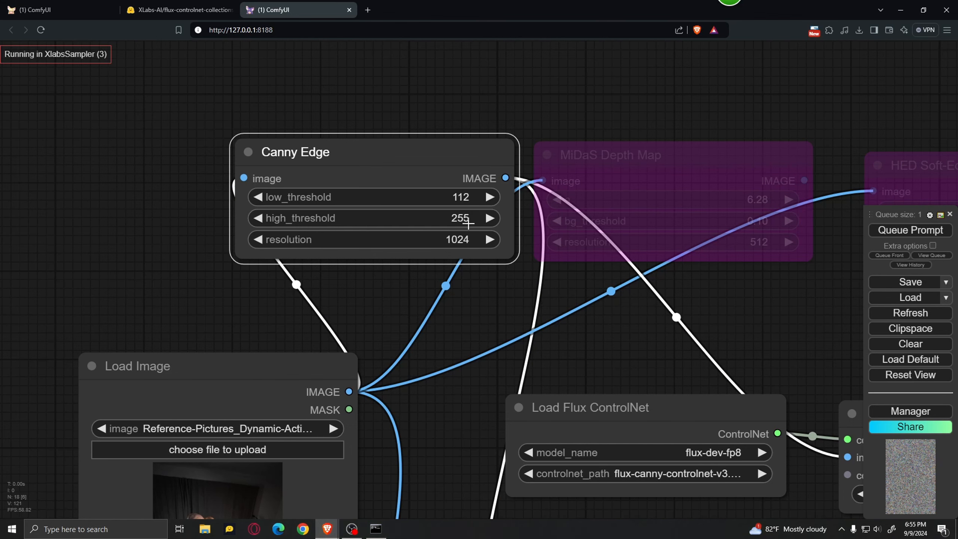
left_click_drag(465, 219, 440, 226)
scroll(485, 286, "down", 4)
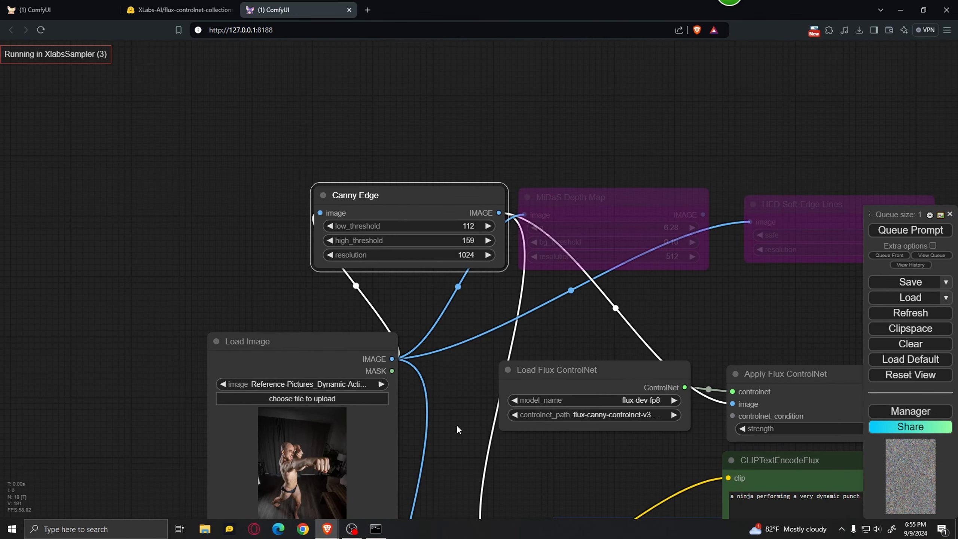
Show the prompt queue list and inspect the new canny edge map against the Canny Edge node's thresholds.
left_click_drag(457, 424, 330, 201)
left_click_drag(486, 256, 383, 249)
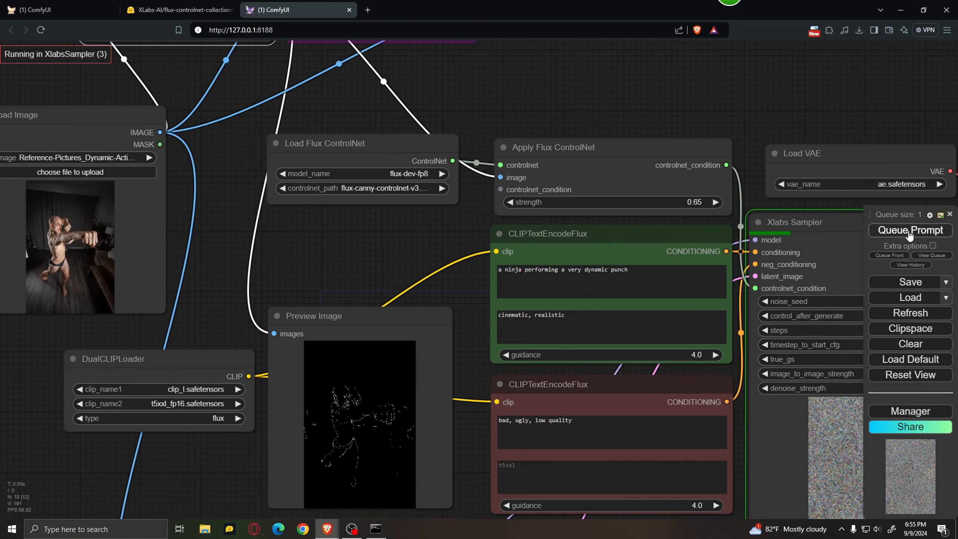
left_click(932, 256)
scroll(471, 445, "up", 8)
scroll(260, 350, "up", 3)
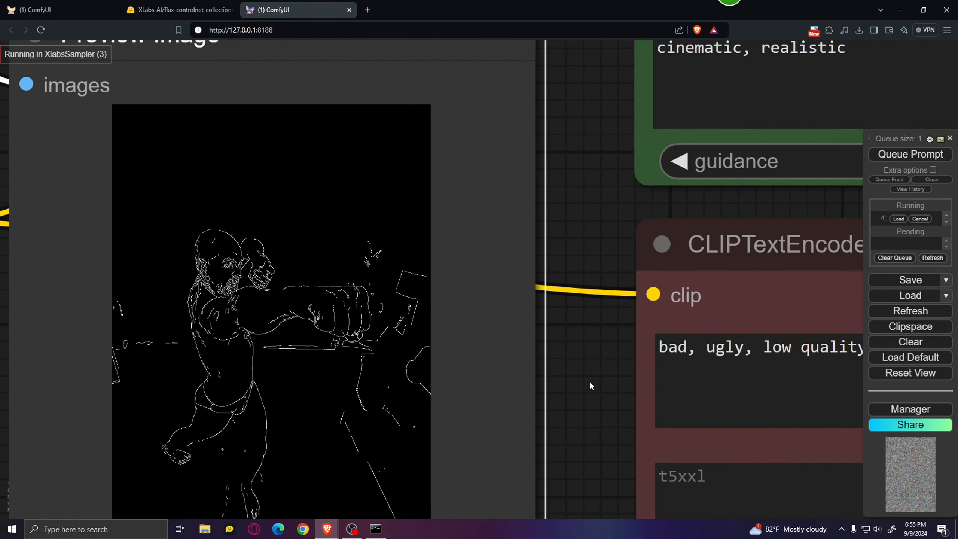
left_click_drag(543, 375, 593, 384)
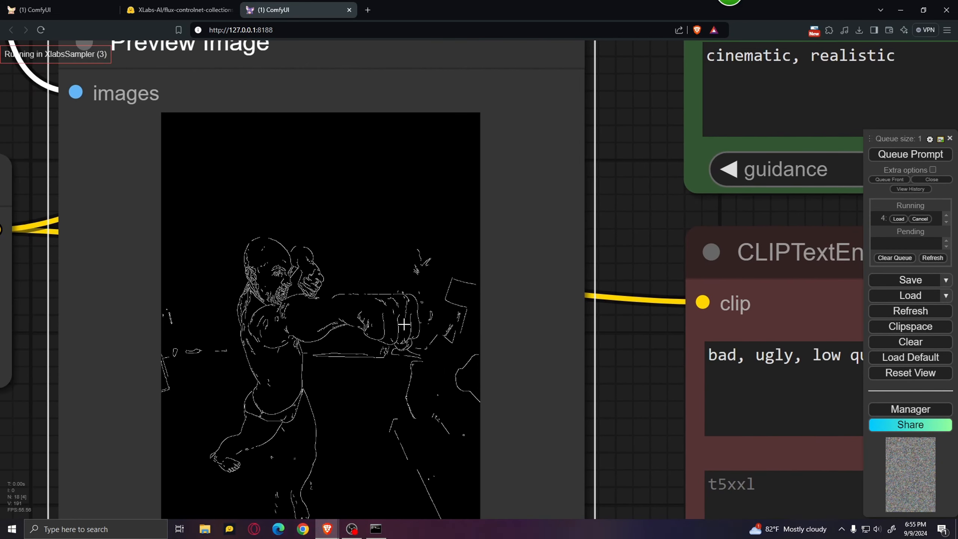
scroll(610, 403, "down", 6)
scroll(628, 305, "down", 4)
left_click_drag(500, 171, 524, 409)
scroll(390, 190, "up", 3)
left_click_drag(408, 185, 435, 307)
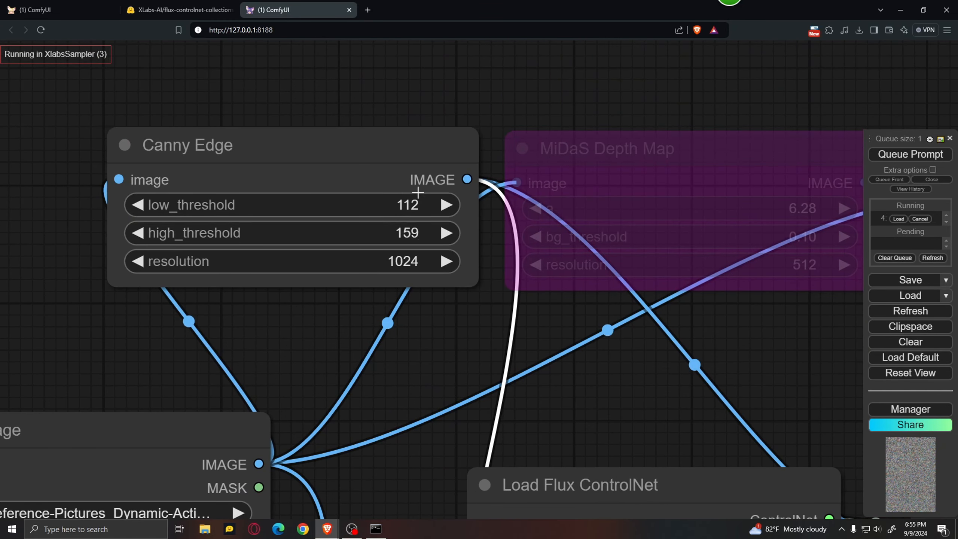
scroll(457, 328, "down", 10)
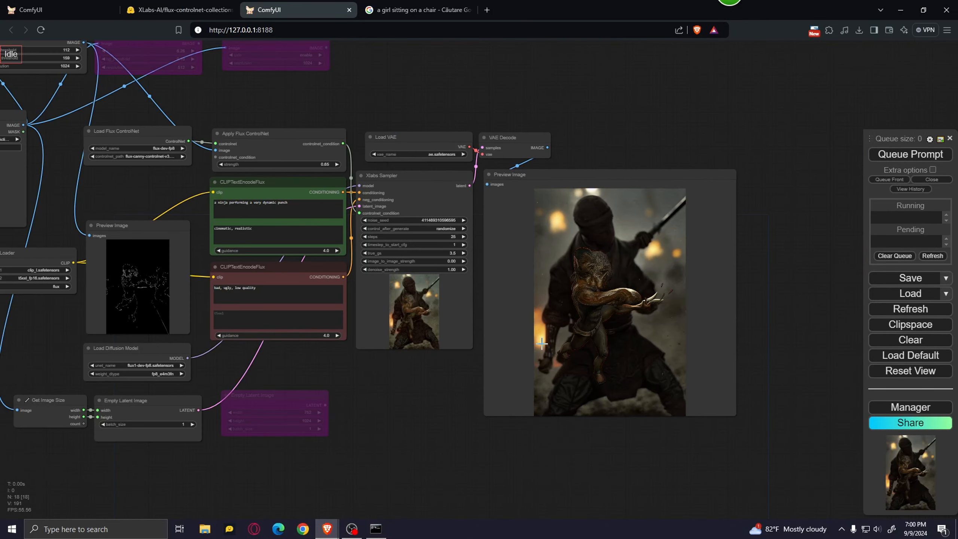
Examine the generated ninja image up close in the final Preview Image node.
scroll(461, 394, "up", 5)
scroll(337, 459, "down", 5)
scroll(322, 452, "up", 8)
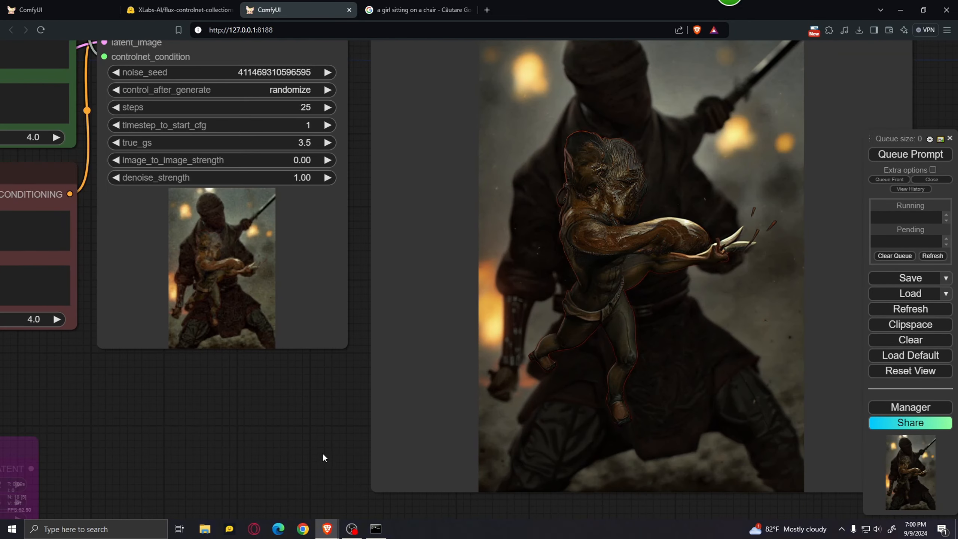
scroll(274, 467, "down", 8)
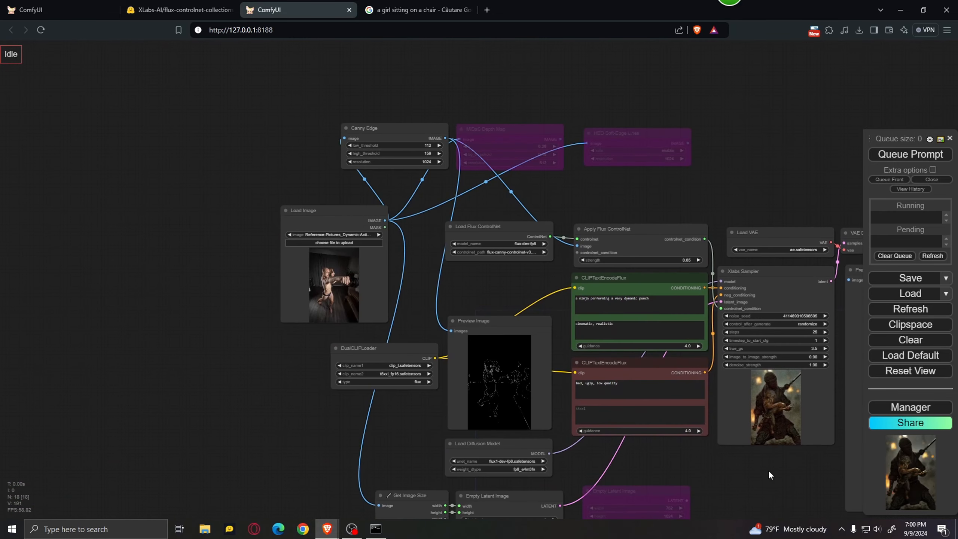
Set the Canny Edge node's low_threshold to 48 and high_threshold to 89.
scroll(414, 177, "up", 5)
scroll(415, 178, "up", 5)
left_click_drag(483, 217, 479, 275)
left_click_drag(495, 156, 476, 178)
left_click_drag(487, 158, 475, 159)
scroll(508, 324, "down", 3)
Queue the prompt with the lowered canny thresholds and inspect the edge map in the preprocessor's Preview Image node.
left_click_drag(495, 387, 344, 44)
left_click_drag(480, 130, 405, 53)
left_click(920, 155)
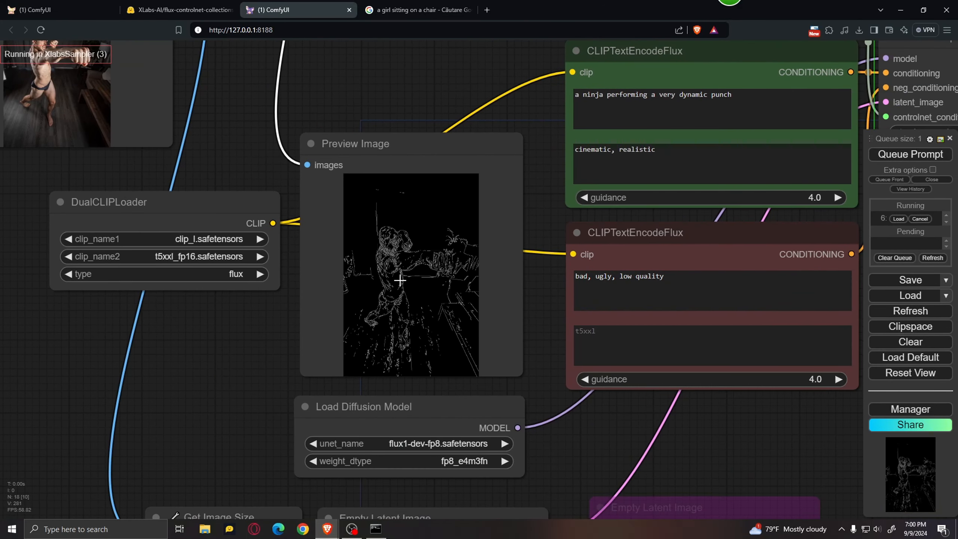
scroll(467, 278, "up", 5)
scroll(467, 279, "up", 2)
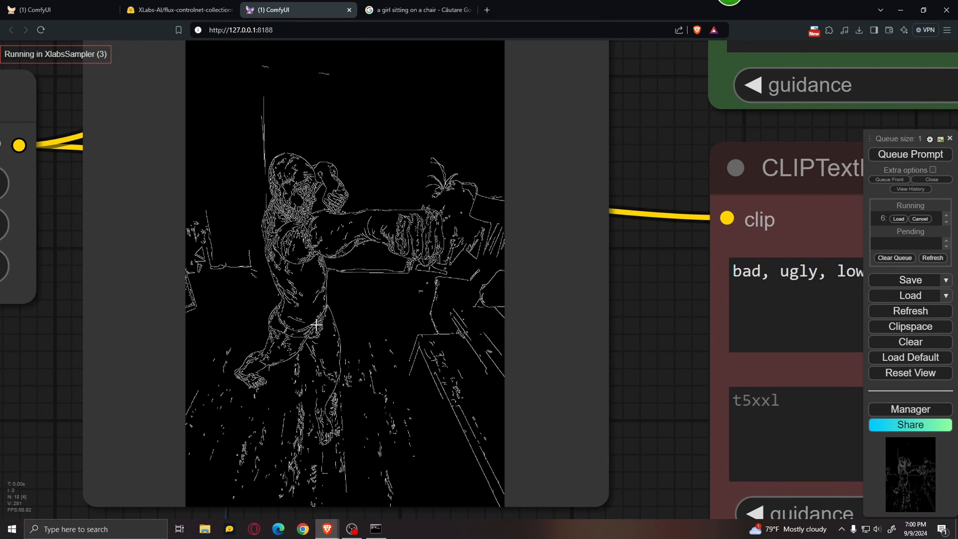
scroll(291, 316, "up", 2)
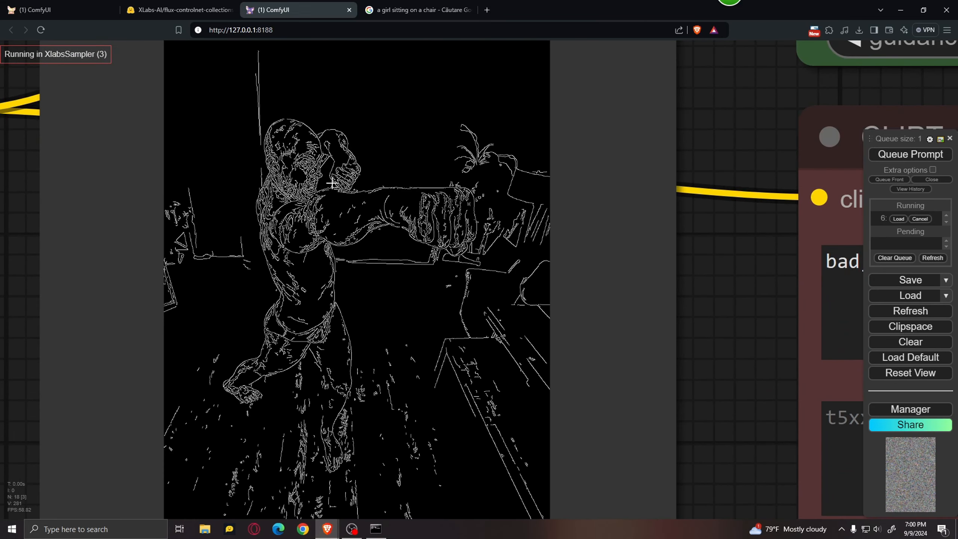
scroll(633, 312, "down", 4)
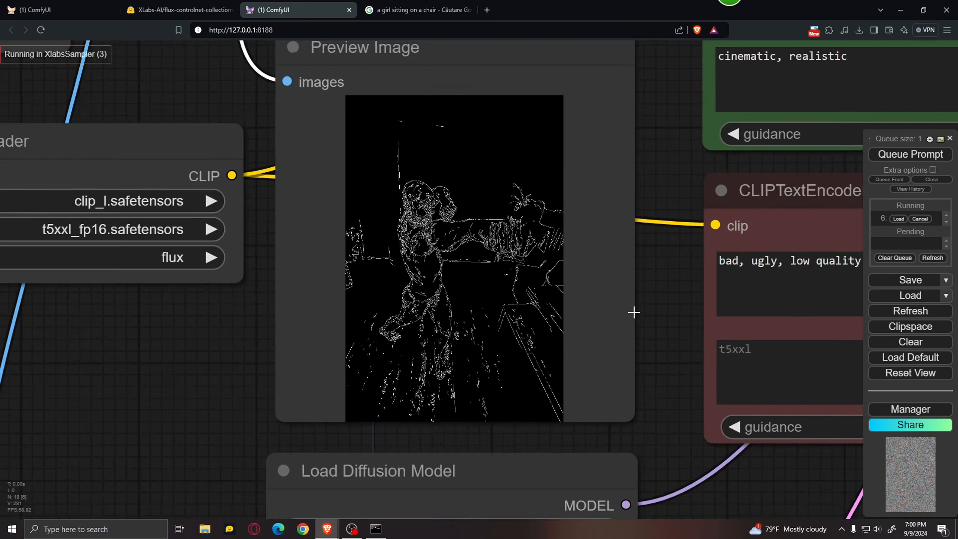
Check the Xlabs Sampler and examine the finished image from the denser canny edges in the final Preview Image node.
left_click_drag(658, 333, 303, 192)
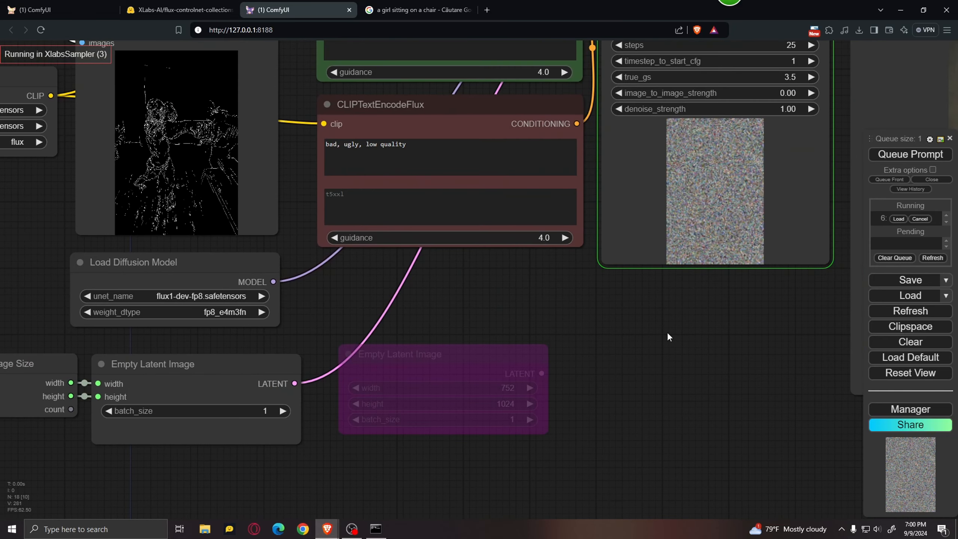
scroll(678, 340, "down", 2)
left_click_drag(679, 339, 513, 424)
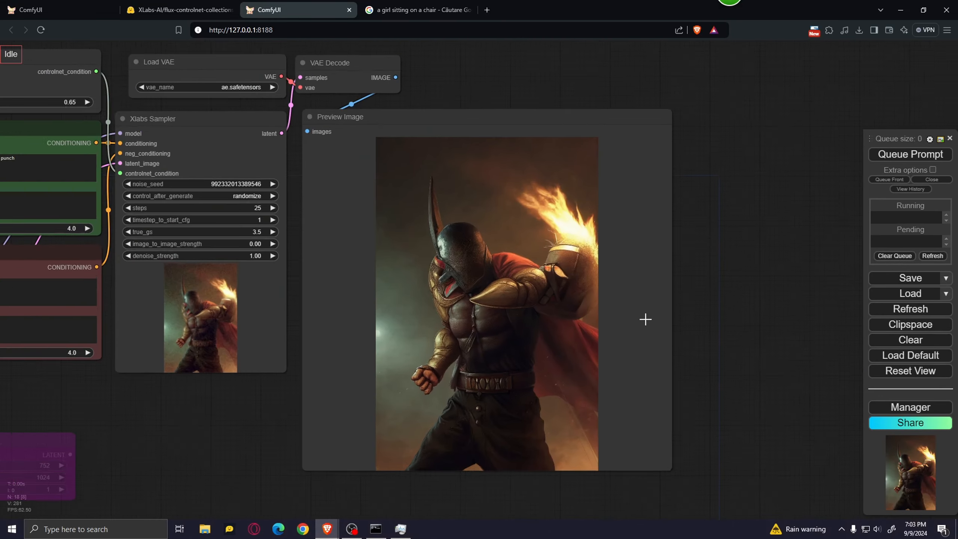
scroll(644, 319, "up", 2)
left_click_drag(699, 319, 728, 343)
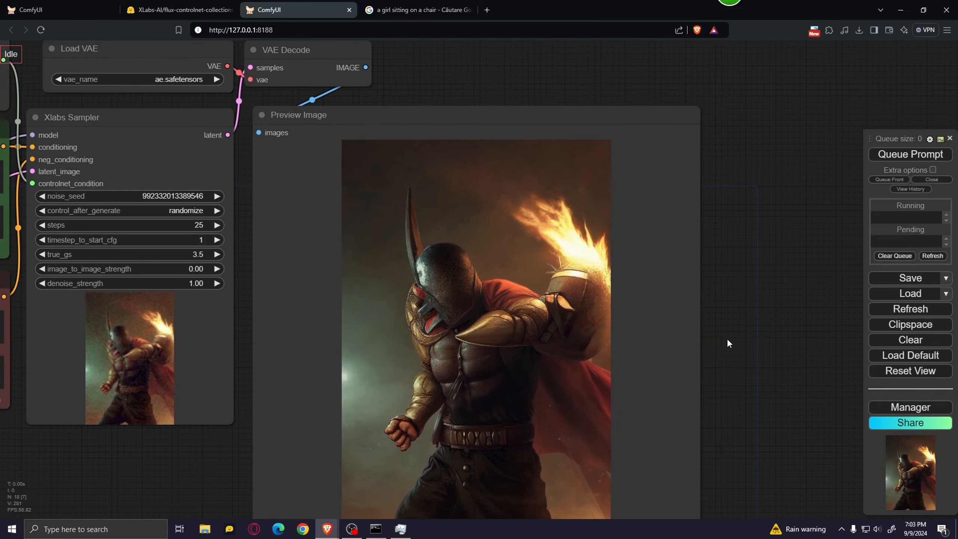
scroll(727, 342, "up", 2)
scroll(498, 315, "down", 5)
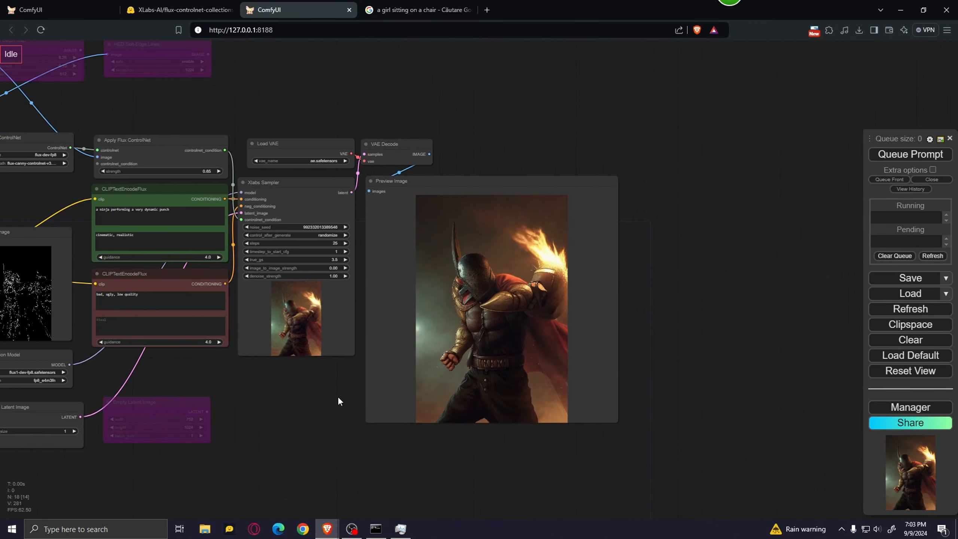
left_click_drag(338, 399, 147, 370)
scroll(300, 208, "up", 6)
scroll(587, 229, "down", 4)
scroll(815, 320, "up", 7)
left_click_drag(585, 263, 829, 257)
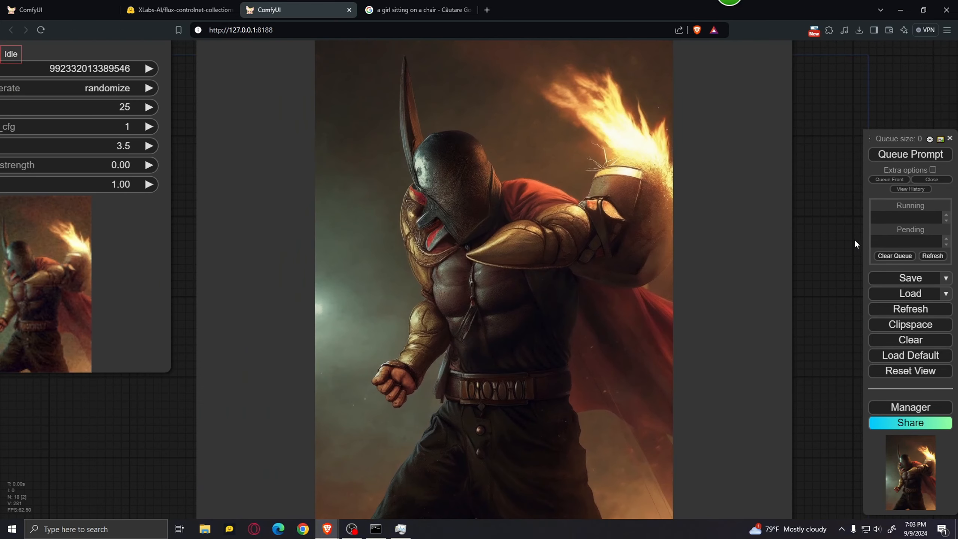
scroll(844, 269, "down", 6)
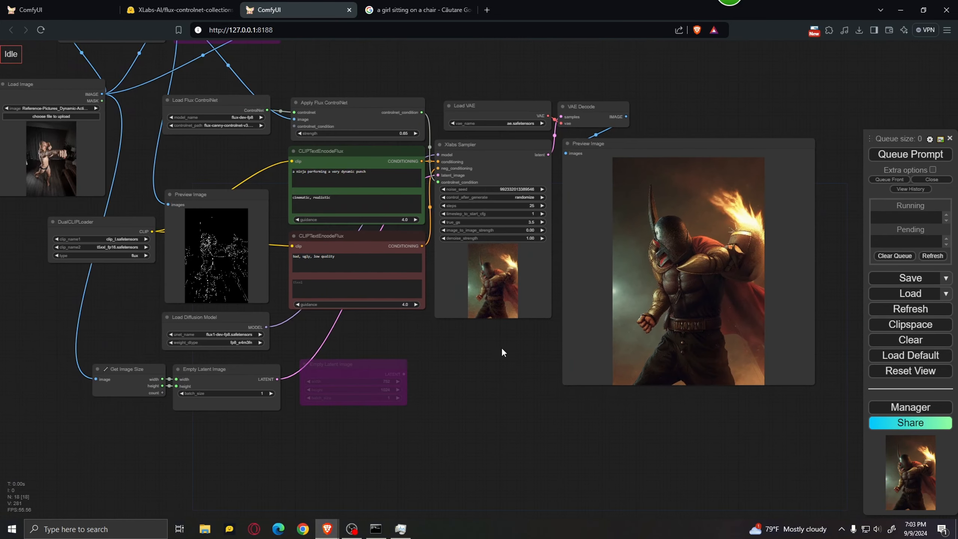
Bypass the Canny Edge node and re-enable the HED Soft-Edge Lines node.
left_click_drag(502, 348, 595, 469)
left_click_drag(459, 140, 502, 236)
scroll(249, 193, "up", 4)
scroll(249, 192, "up", 4)
left_click(291, 135)
key("ctrl+b")
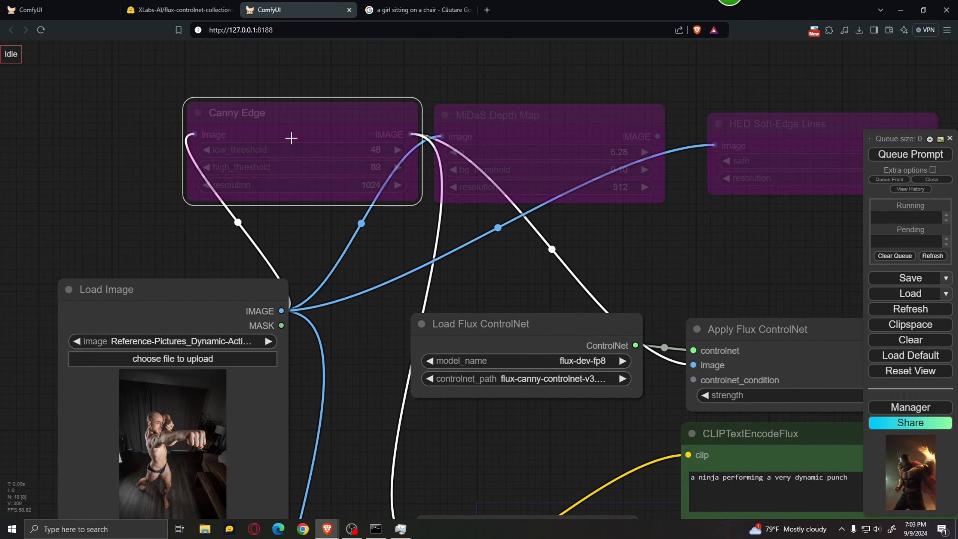
left_click(756, 147)
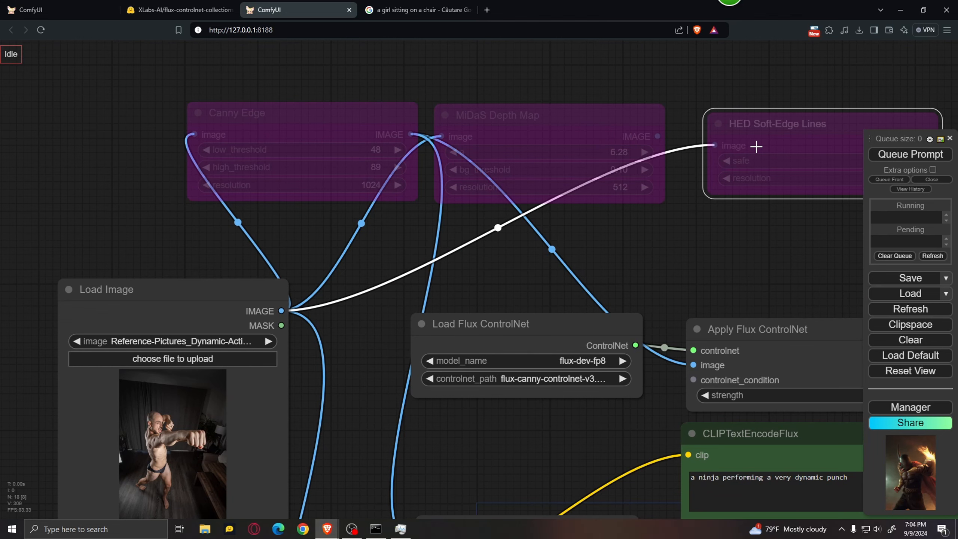
key("ctrl+b")
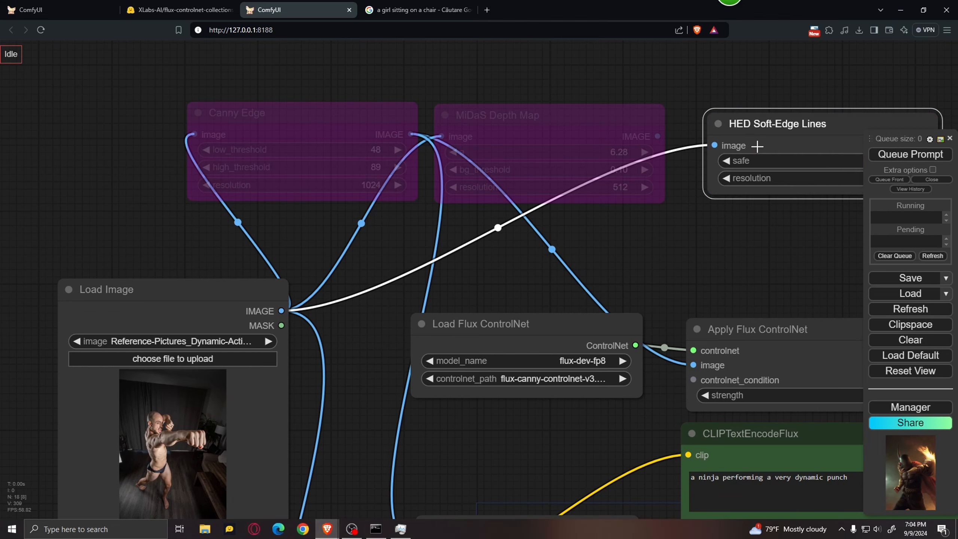
Connect the HED Soft-Edge Lines IMAGE output to the image input of Apply Flux ControlNet and to the preprocessor's Preview Image node.
left_click_drag(747, 214, 446, 175)
scroll(446, 175, "down", 4)
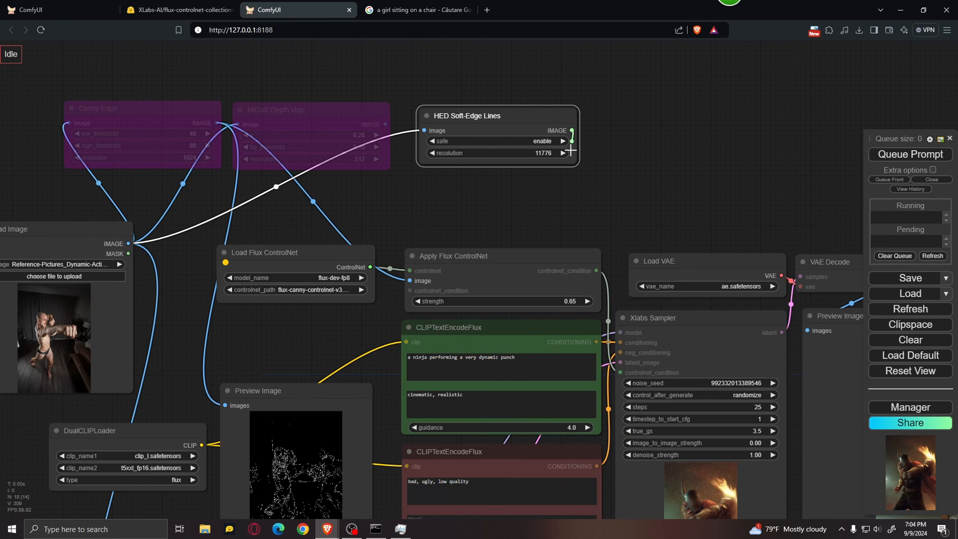
left_click_drag(571, 151, 410, 280)
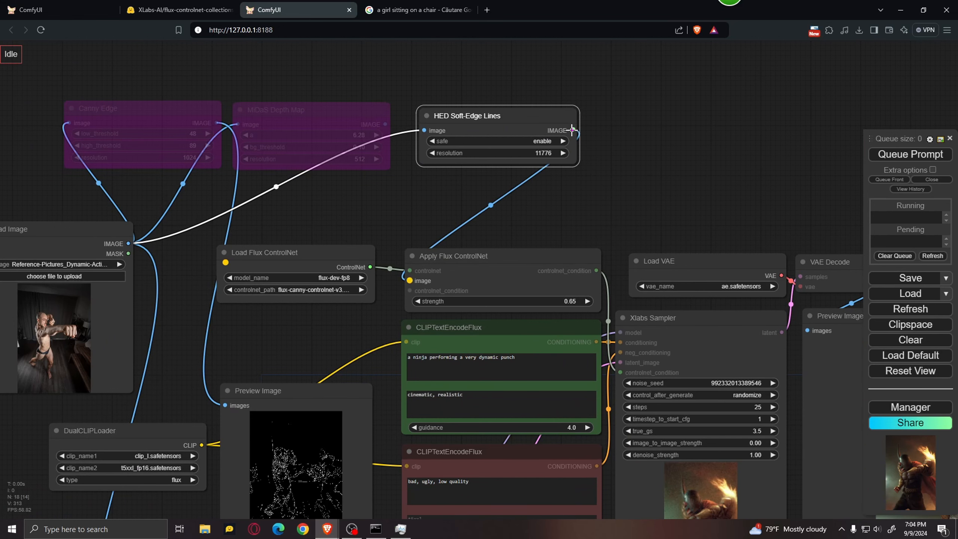
left_click_drag(572, 130, 224, 406)
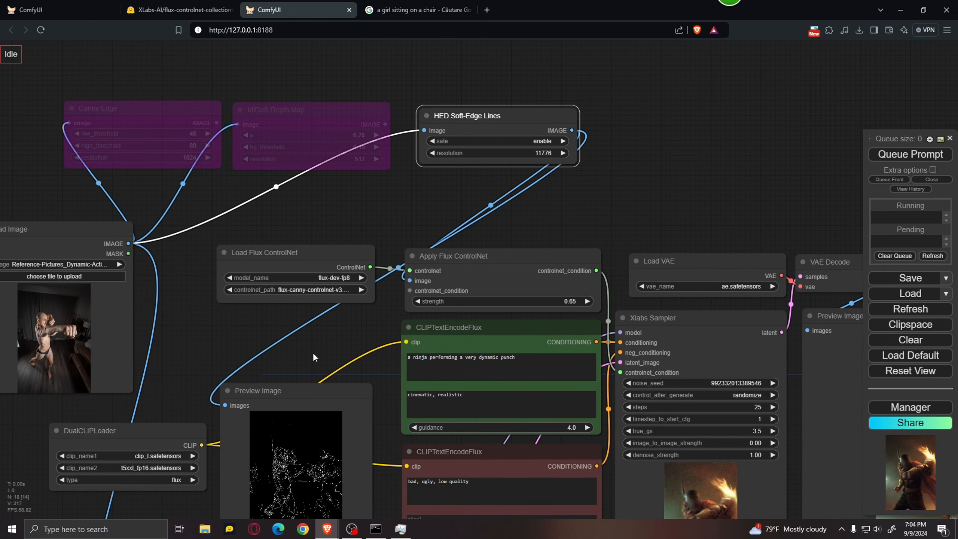
Set the controlnet_path of the Load Flux ControlNet node to flux-hed-controlnet-v3.safetensors and queue the prompt.
scroll(312, 356, "up", 1)
left_click_drag(313, 357, 422, 231)
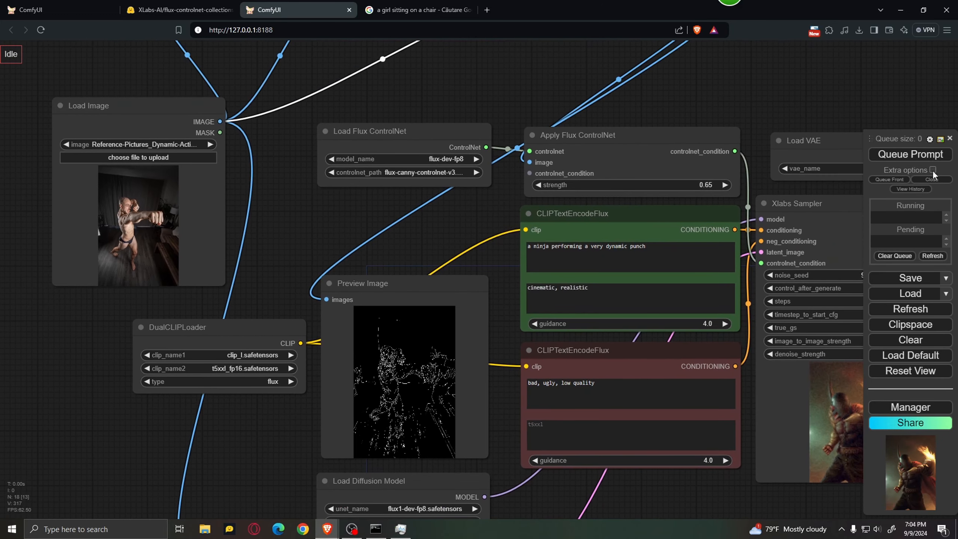
left_click(403, 172)
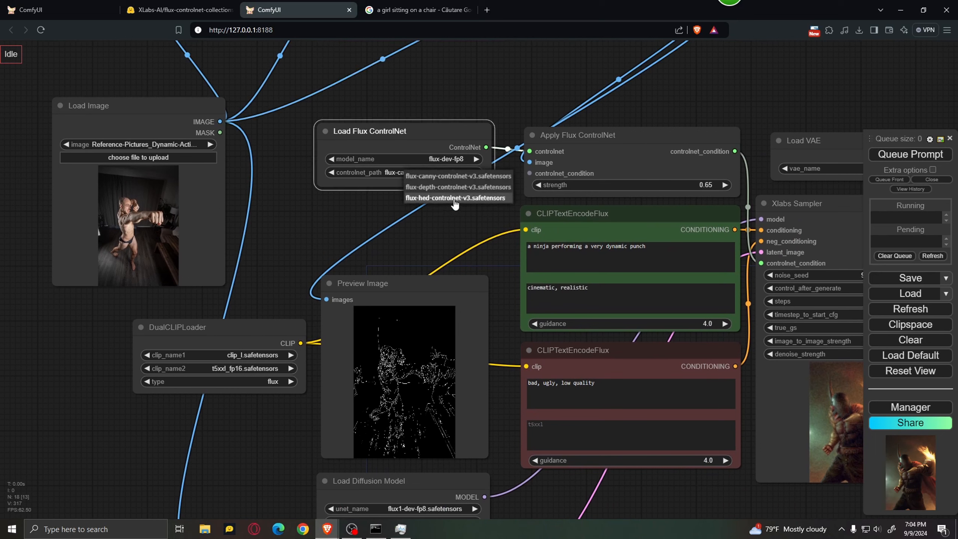
left_click(455, 198)
left_click(916, 156)
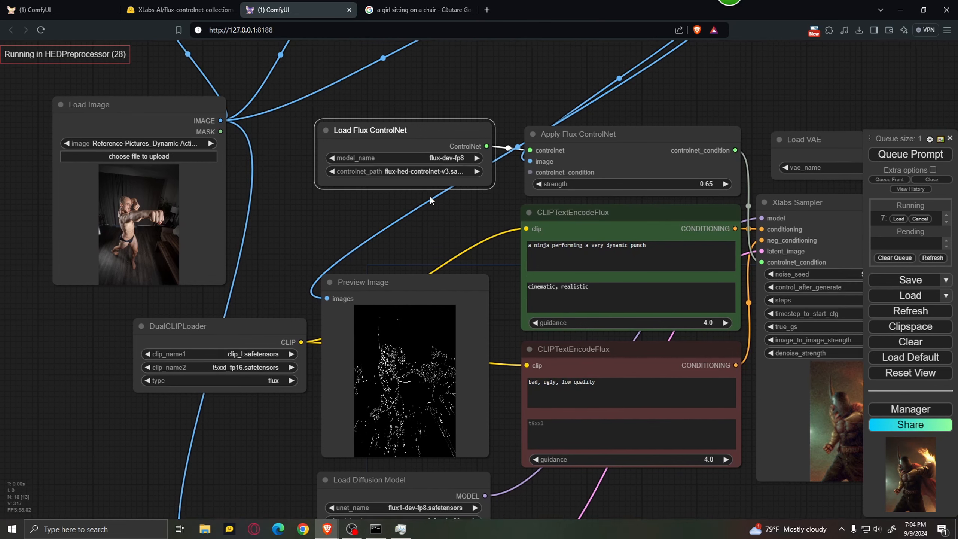
left_click_drag(426, 229, 422, 167)
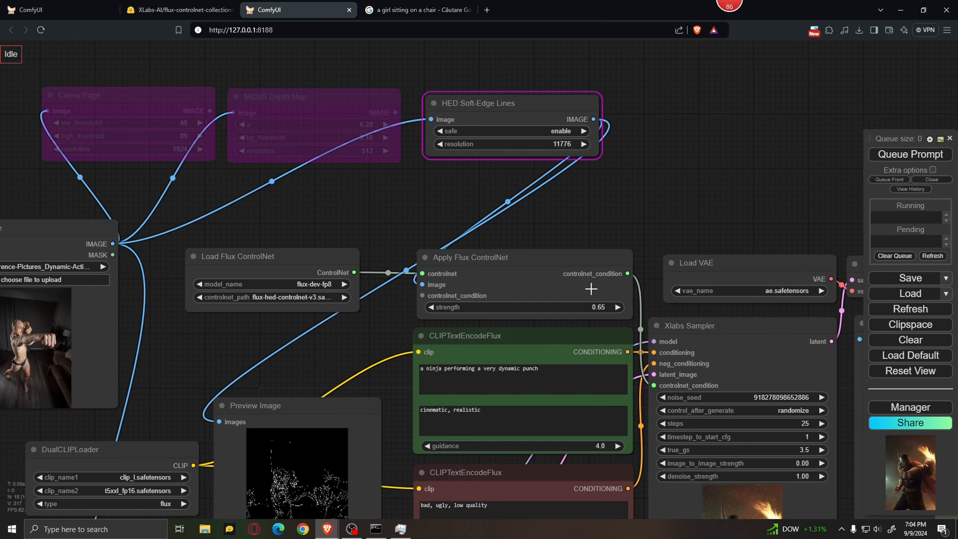
Set the HED Soft-Edge Lines node's resolution to 1024.
scroll(578, 162, "up", 4)
left_click_drag(590, 218, 616, 315)
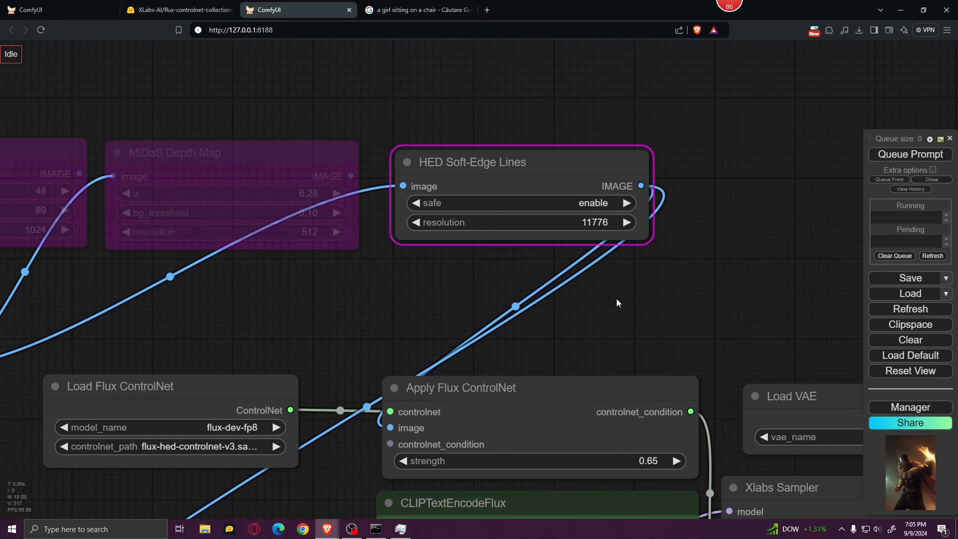
scroll(462, 242, "up", 3)
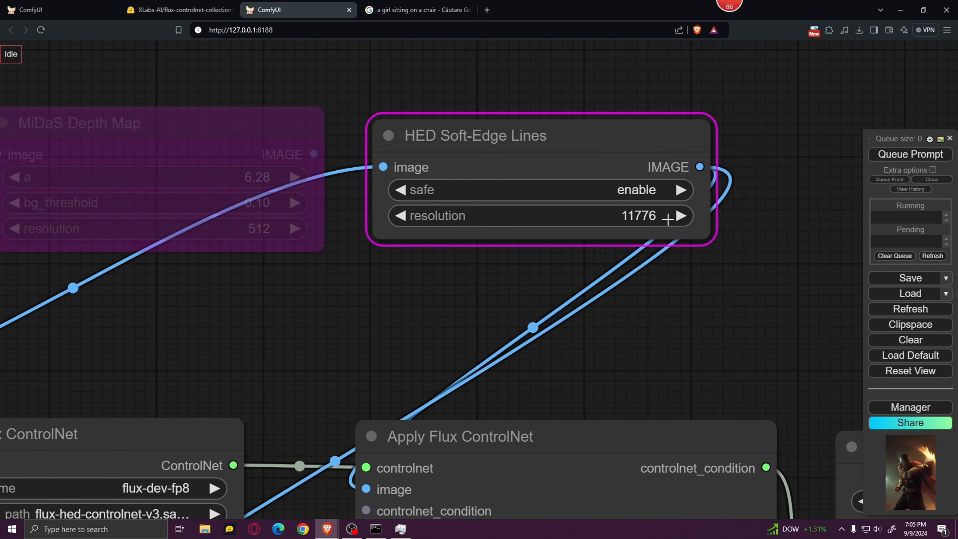
left_click(664, 219)
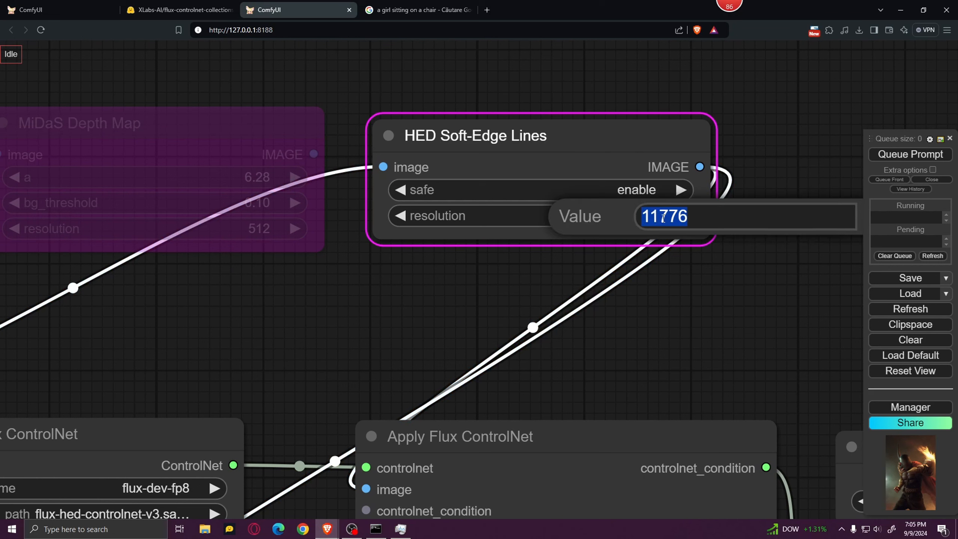
type("1024")
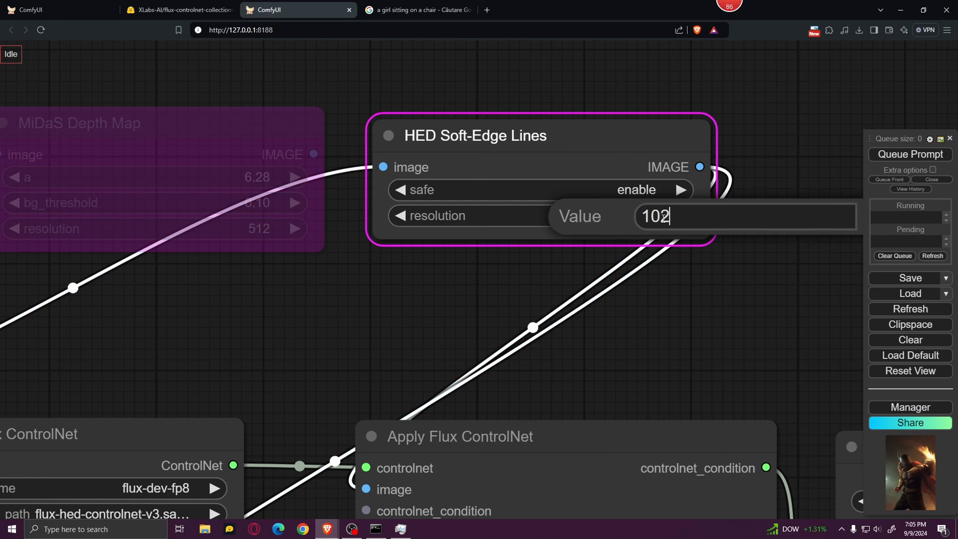
left_click(690, 287)
left_click(644, 212)
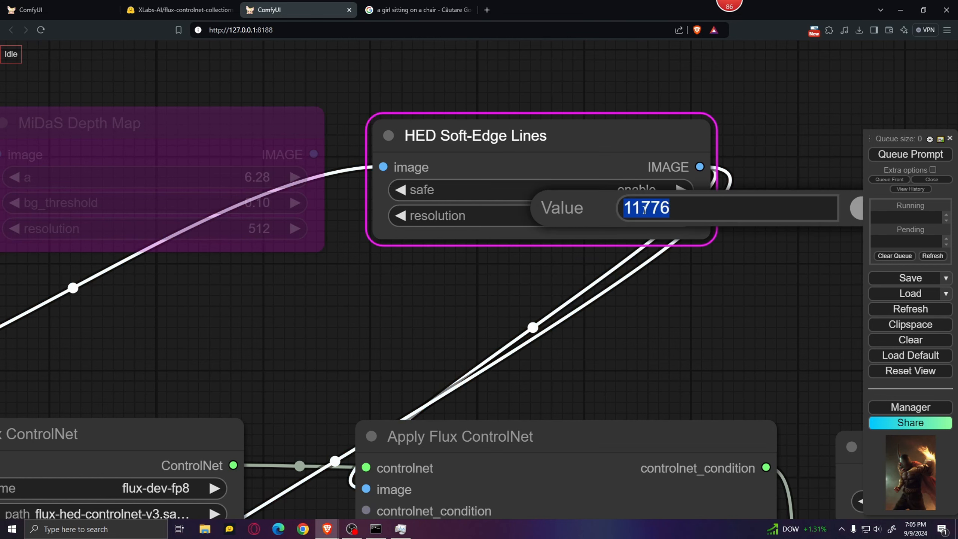
type("1024")
key("Return")
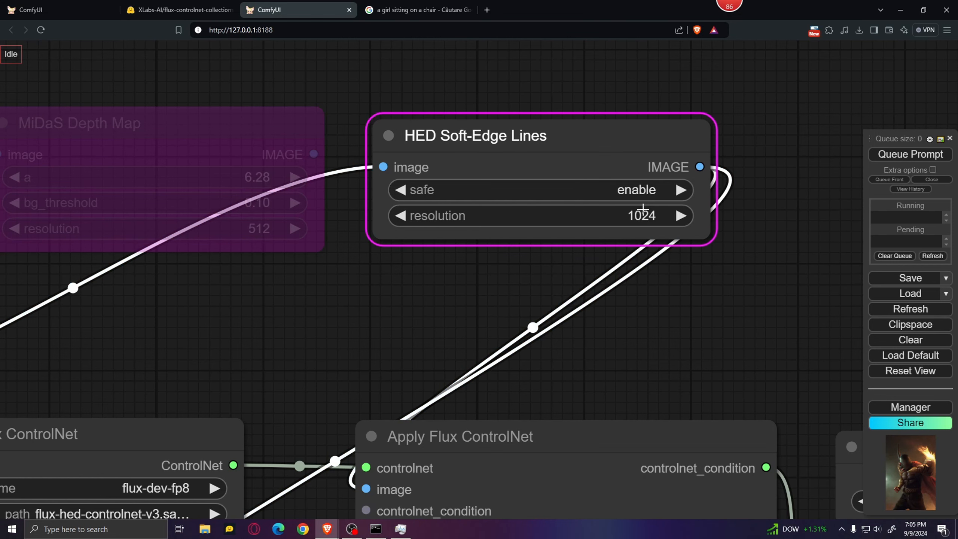
Queue the prompt with the HED setup and inspect the soft-edge map in the preprocessor's Preview Image node.
scroll(643, 208, "down", 9)
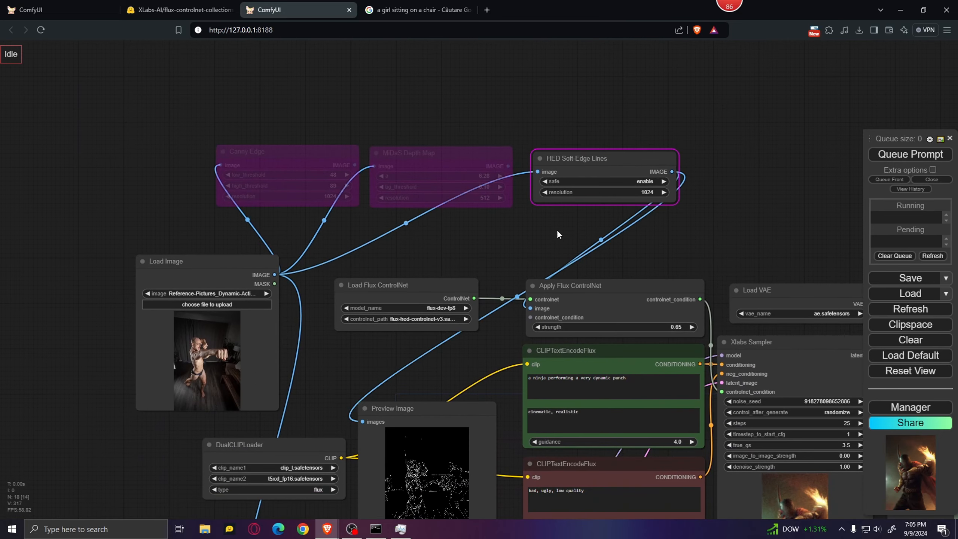
left_click(911, 154)
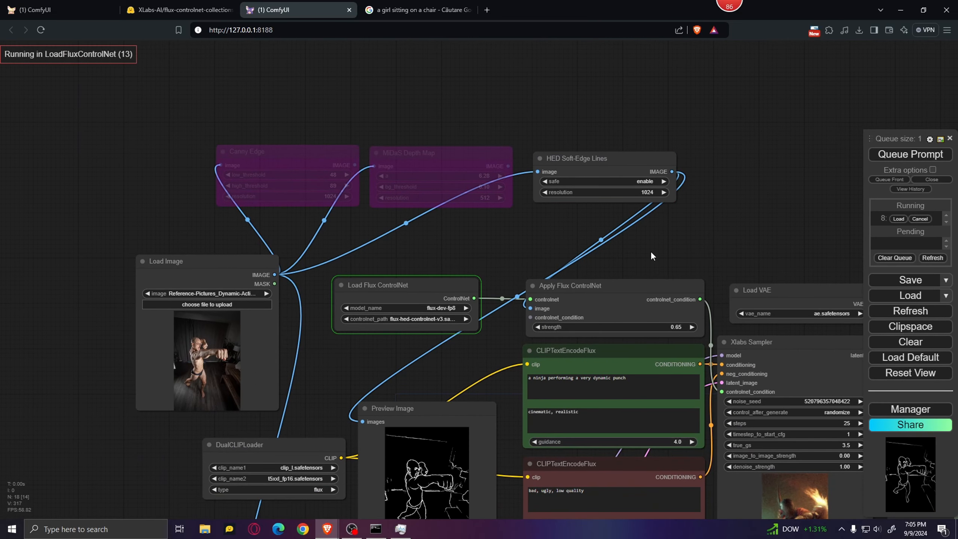
left_click_drag(745, 231, 646, 100)
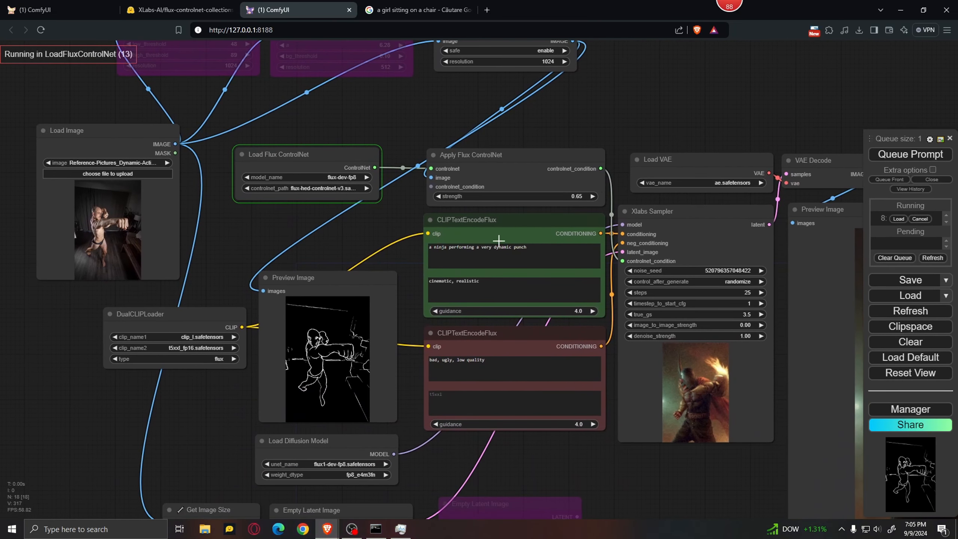
scroll(499, 240, "up", 10)
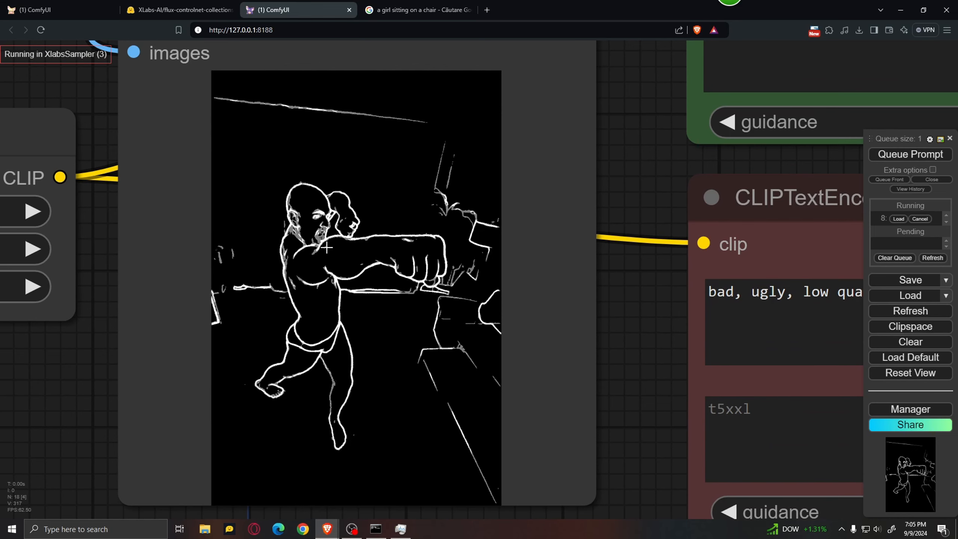
scroll(332, 260, "down", 8)
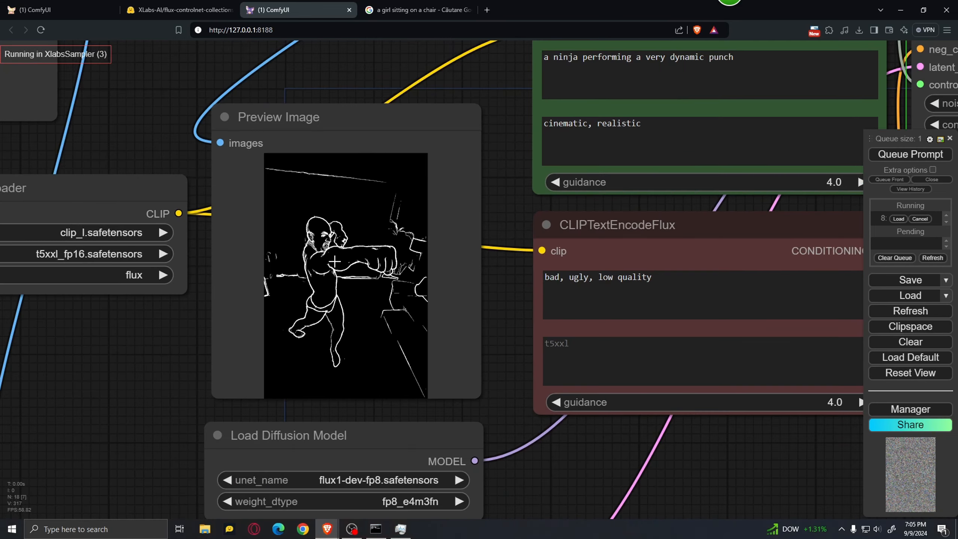
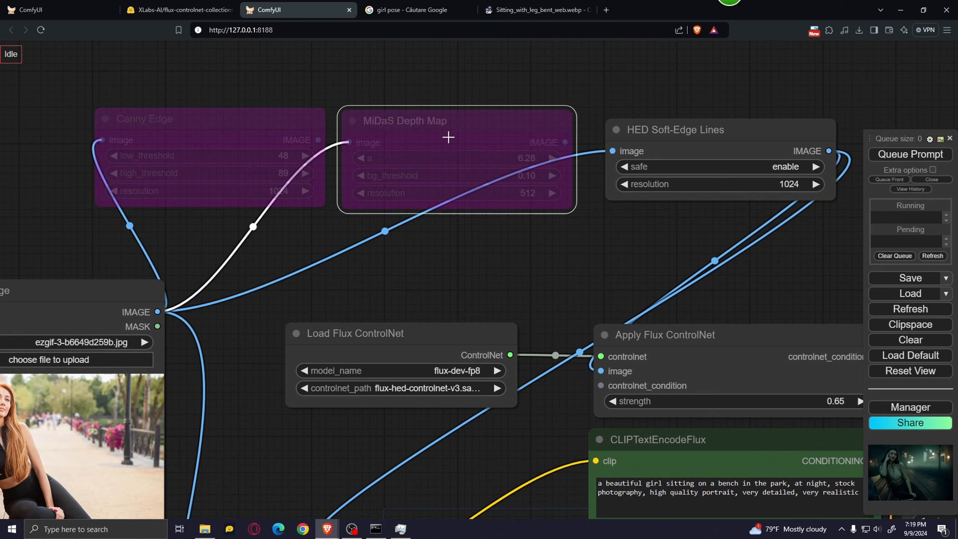
Enable the MiDaS Depth Map node and bypass the HED Soft-Edge Lines node.
key("ctrl+b")
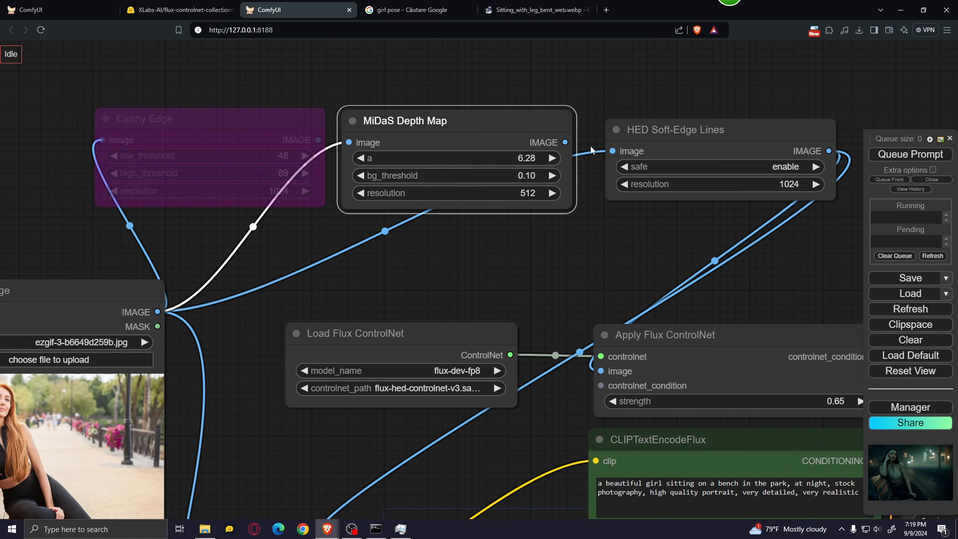
left_click(658, 140)
key("ctrl+b")
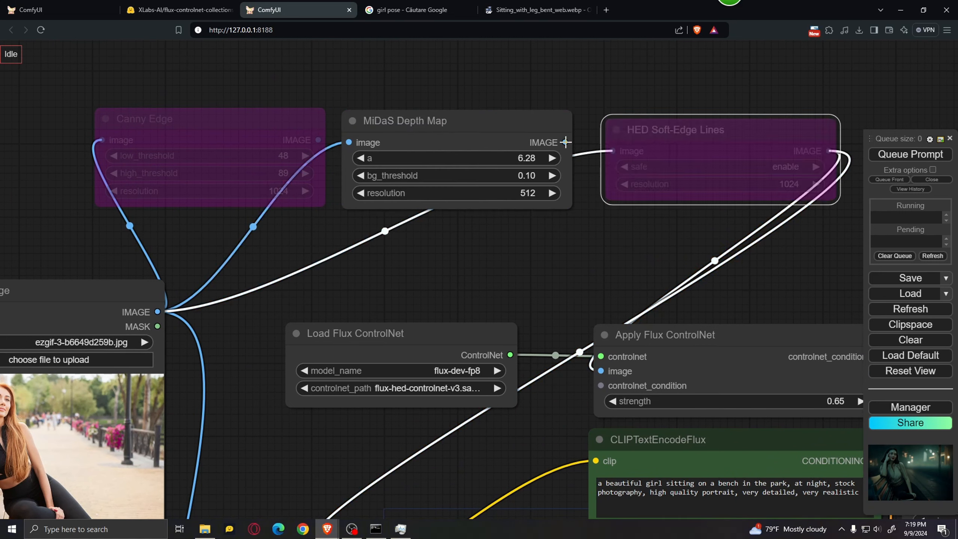
Connect the MiDaS Depth Map IMAGE output to the image input of Apply Flux ControlNet and to the preprocessor's Preview Image node.
left_click_drag(565, 142, 601, 371)
scroll(525, 247, "down", 3)
left_click_drag(522, 271, 508, 207)
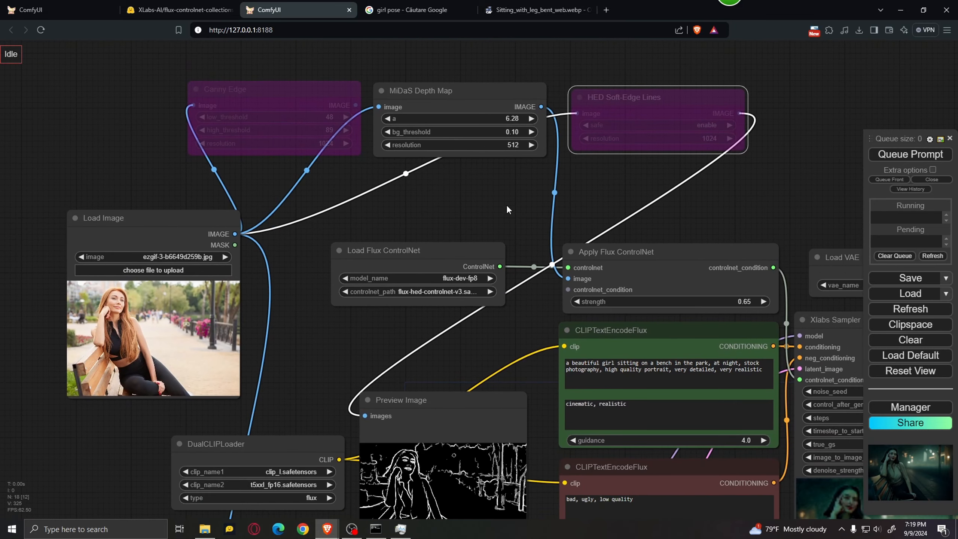
left_click_drag(542, 109, 368, 415)
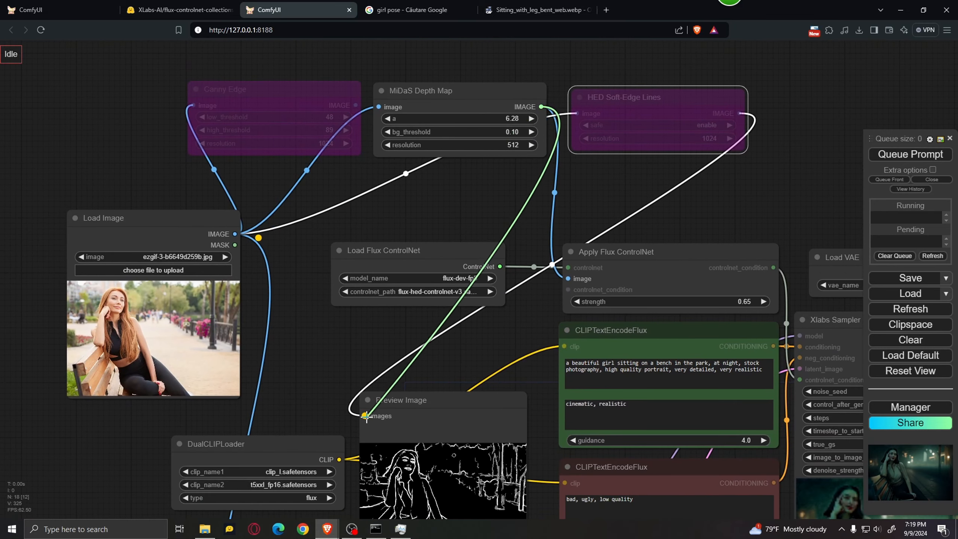
Set the controlnet_path of the Load Flux ControlNet node to flux-depth-controlnet-v3.safetensors and queue the prompt.
left_click(454, 297)
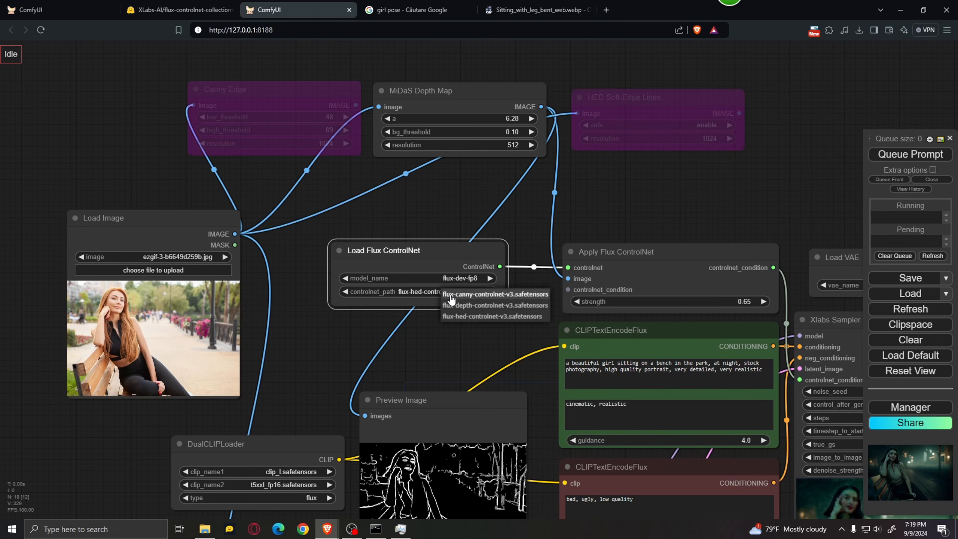
left_click(471, 305)
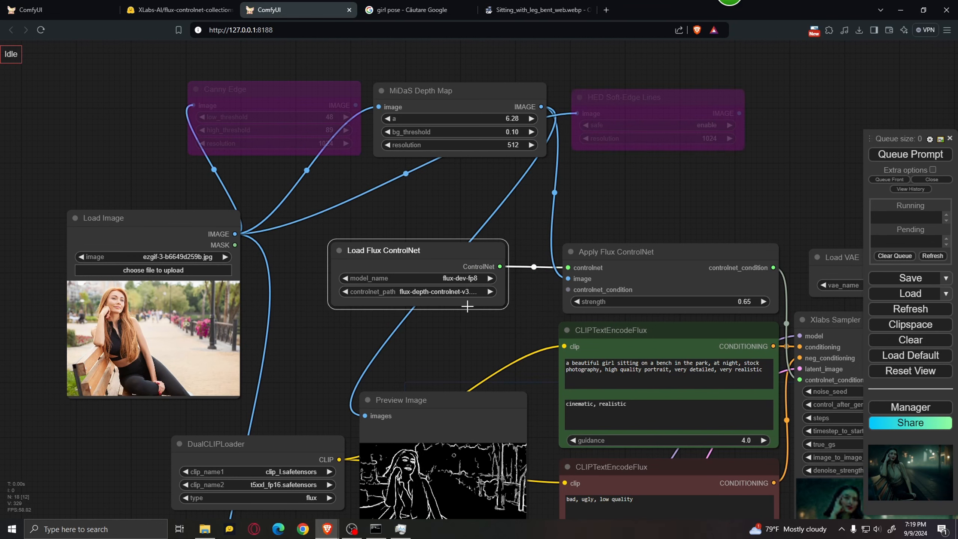
left_click(444, 342)
left_click_drag(328, 350, 412, 317)
scroll(379, 310, "down", 1)
left_click(885, 155)
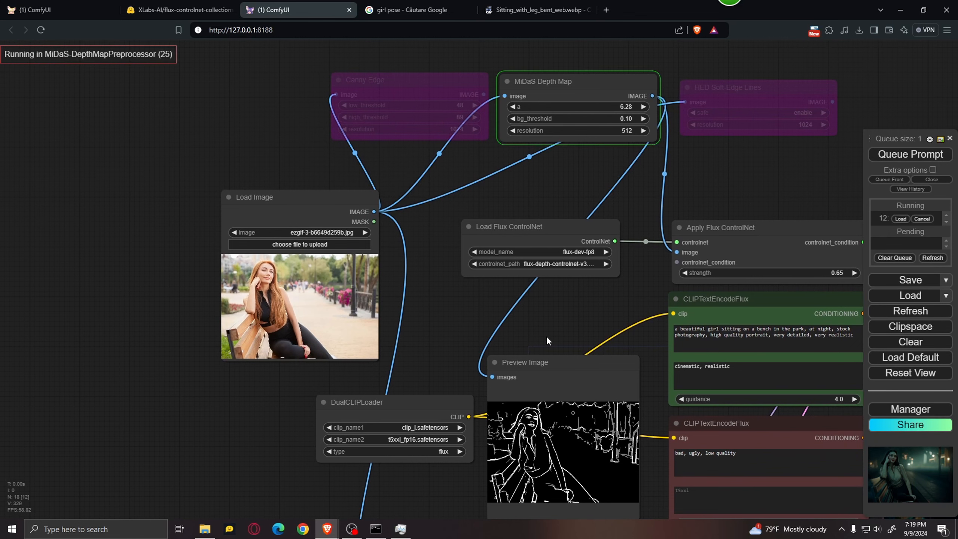
Inspect the depth map in the preprocessor's Preview Image node.
left_click_drag(546, 336, 474, 187)
scroll(455, 336, "up", 6)
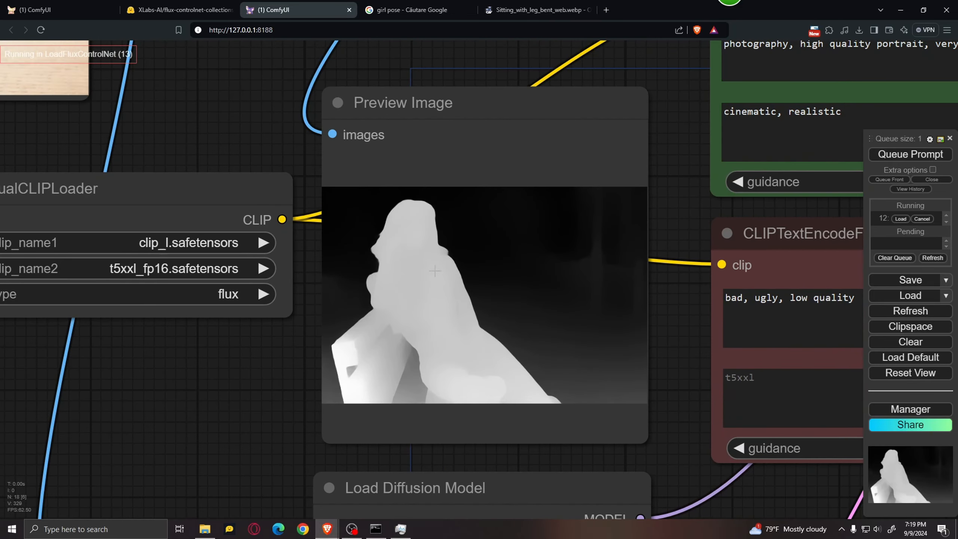
scroll(379, 383, "down", 4)
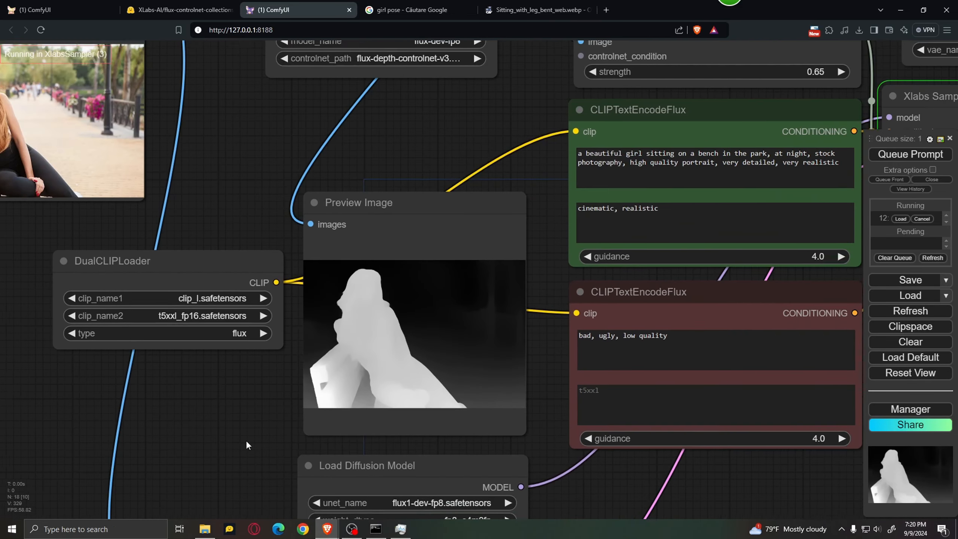
left_click_drag(224, 433, 349, 430)
scroll(477, 353, "up", 1)
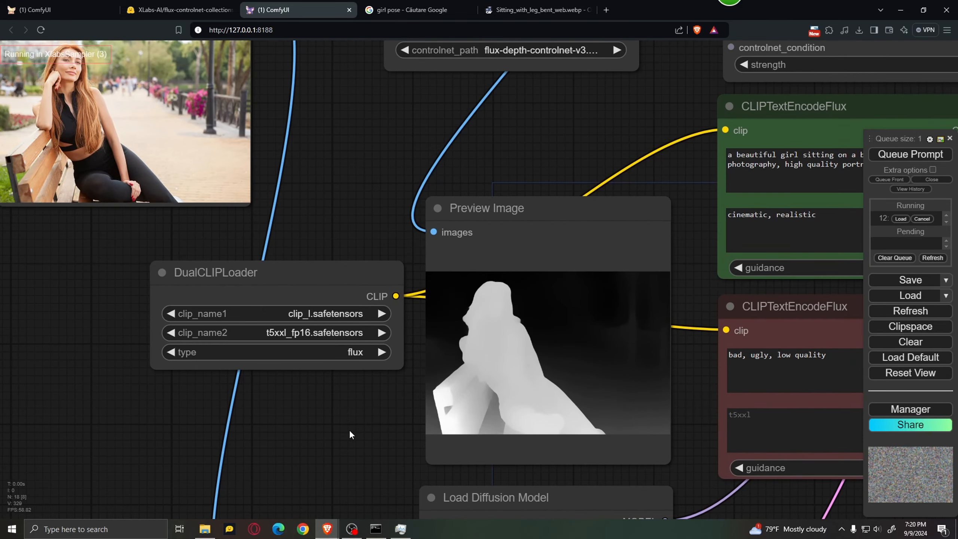
scroll(267, 388, "down", 6)
Examine the depth-guided image in the output Preview Image node.
left_click_drag(554, 418, 312, 411)
scroll(670, 471, "up", 2)
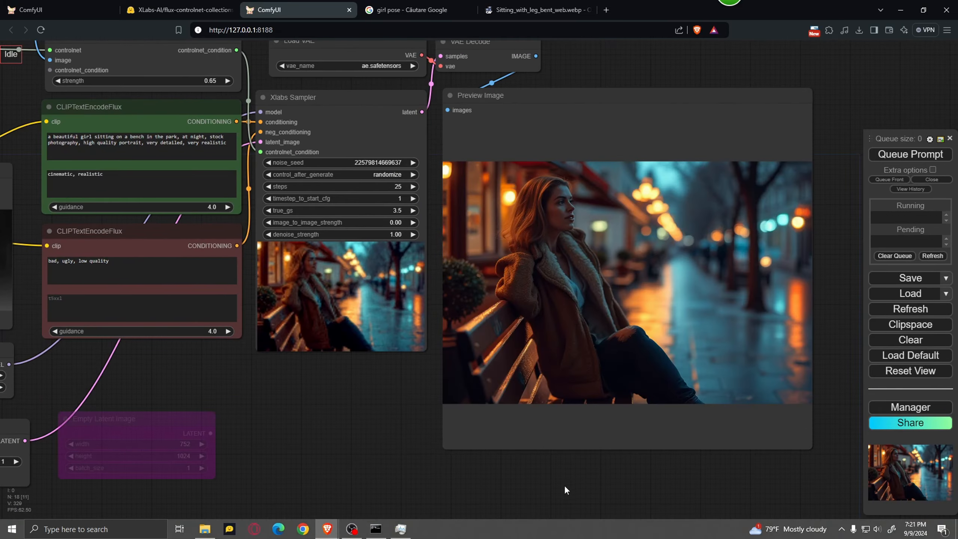
scroll(616, 293, "up", 6)
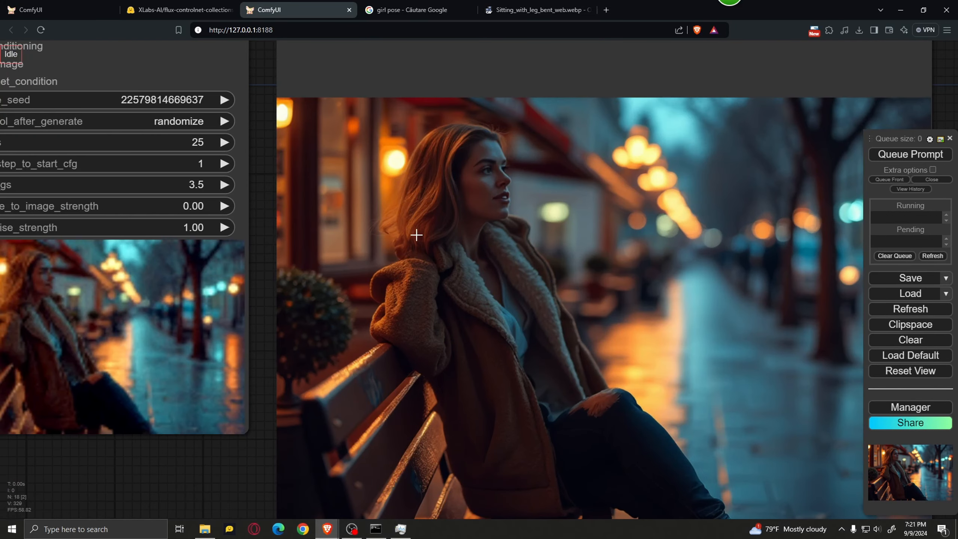
scroll(488, 231, "down", 10)
left_click_drag(321, 391, 420, 416)
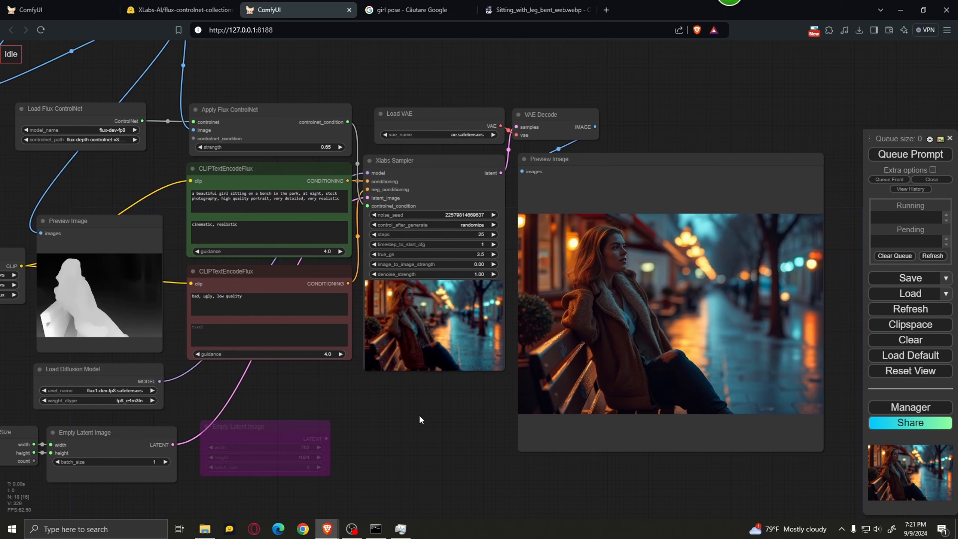
scroll(161, 175, "up", 2)
Enable the Canny Edge node and bypass the MiDaS Depth Map node.
left_click_drag(161, 174, 561, 436)
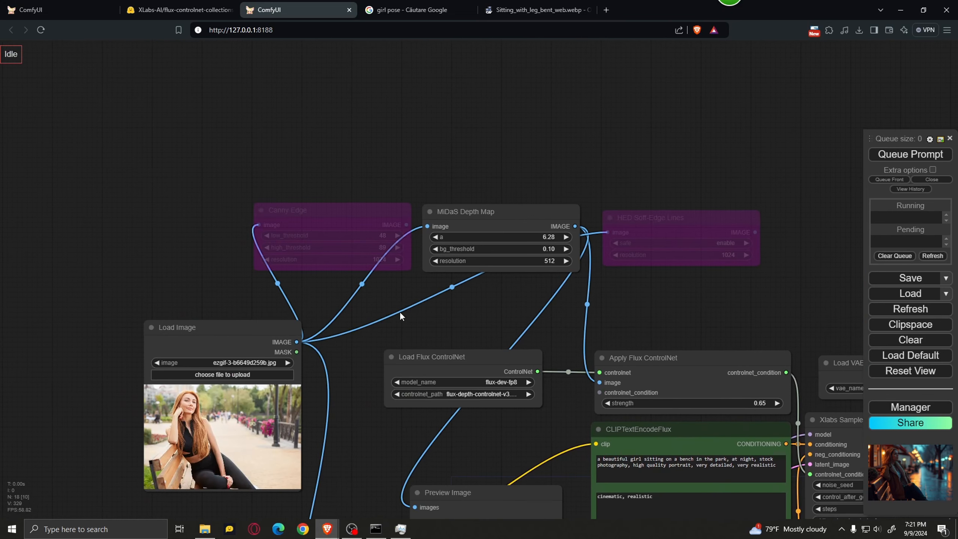
scroll(392, 308, "up", 2)
left_click(340, 193)
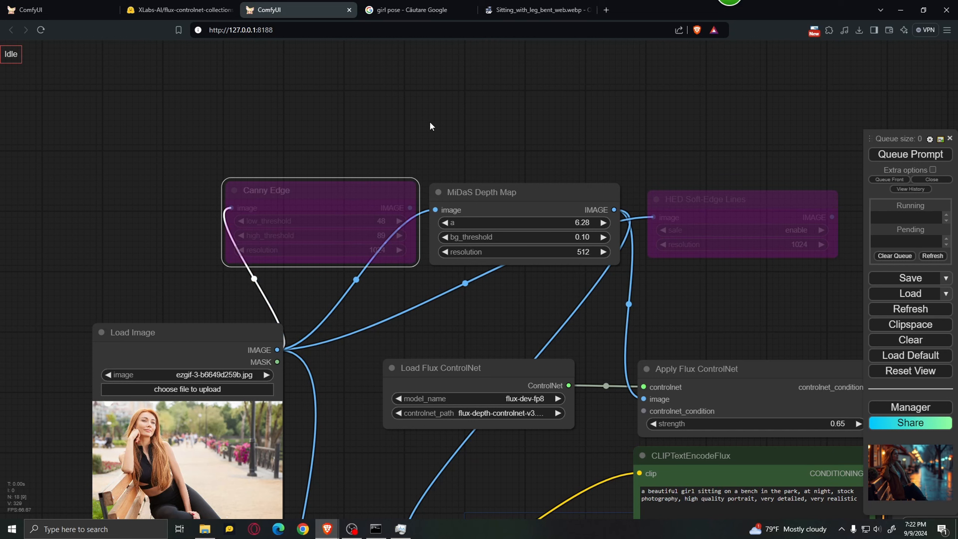
key("ctrl+b")
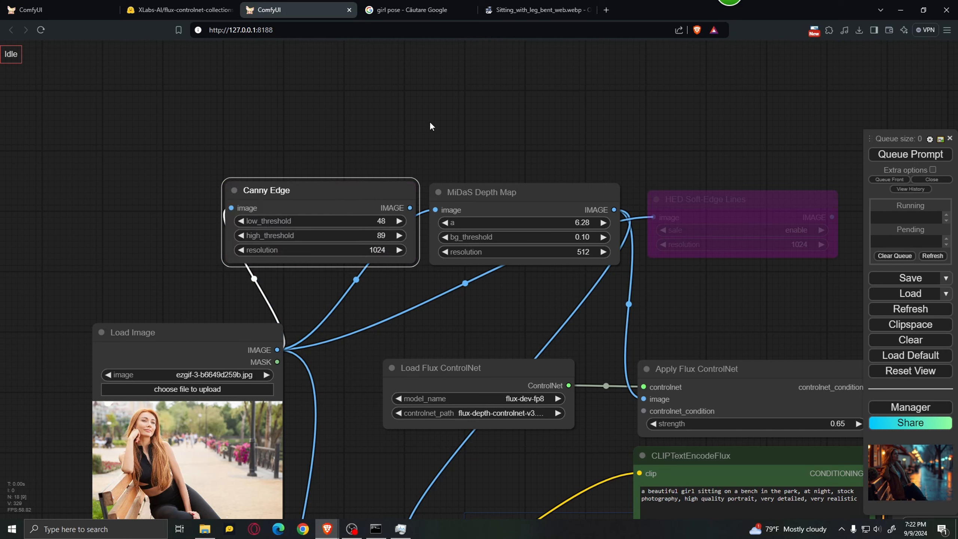
left_click(498, 192)
key("ctrl+b")
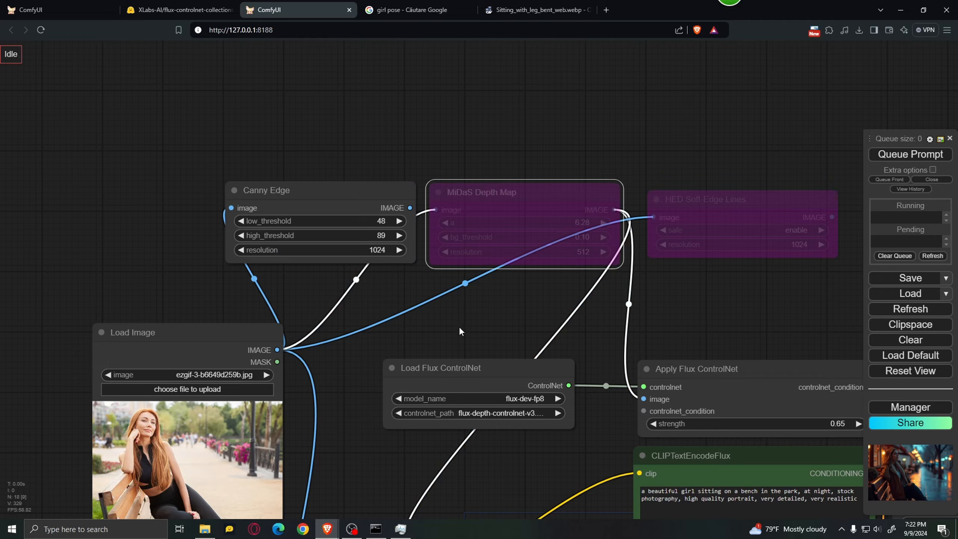
Set the Canny Edge node's low_threshold to 78 and high_threshold to 103.
left_click_drag(460, 332, 490, 233)
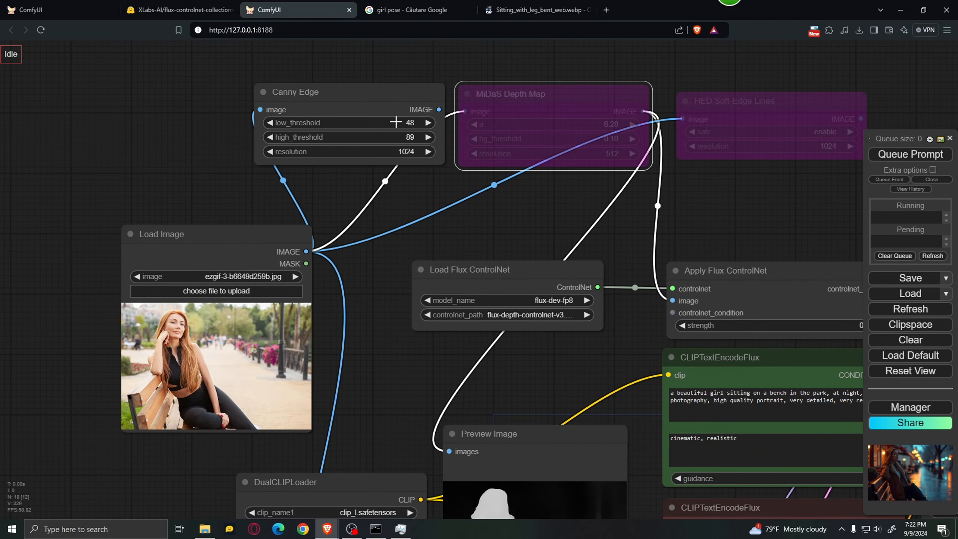
left_click_drag(391, 122, 394, 122)
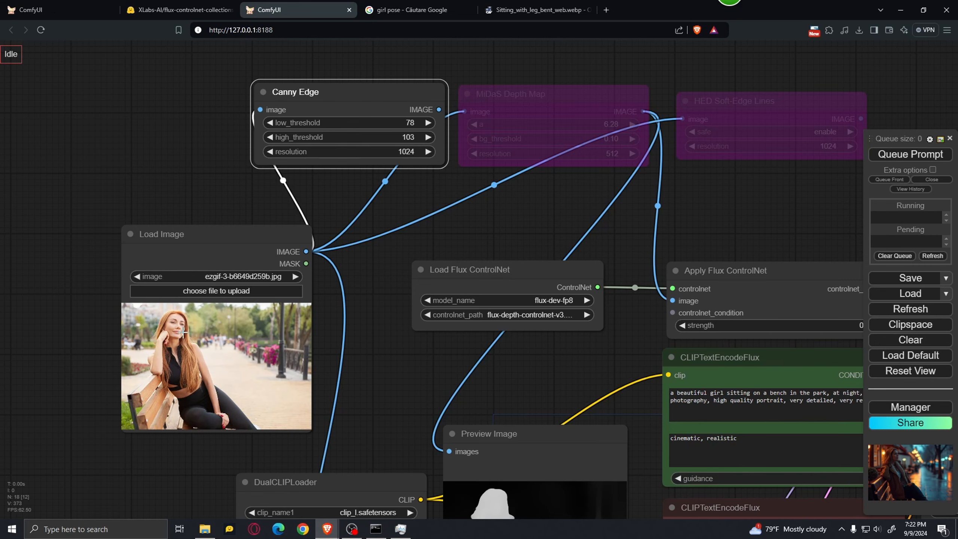
Connect the Canny Edge IMAGE output to the image input of Apply Flux ControlNet and to the preprocessor's Preview Image node.
scroll(360, 337, "down", 1)
left_click_drag(361, 338, 252, 276)
scroll(283, 206, "down", 2)
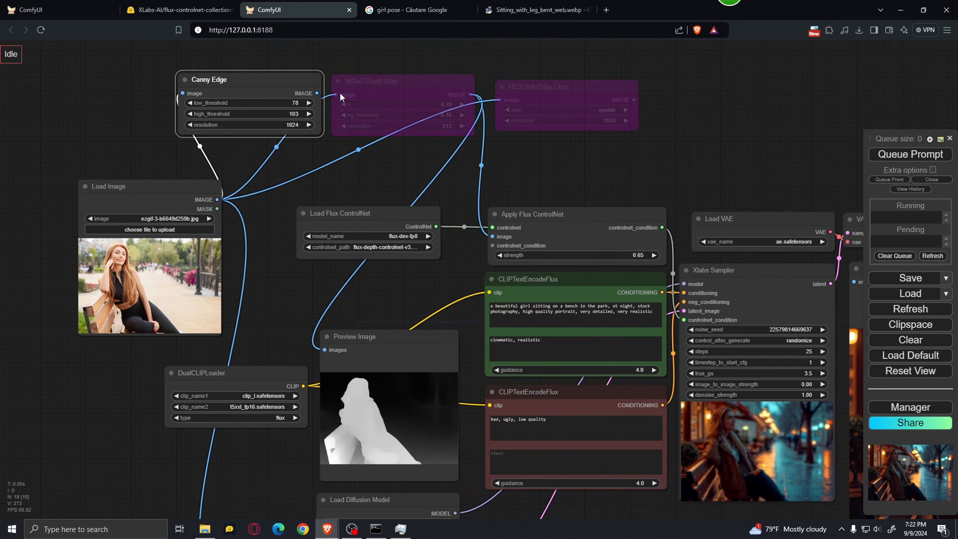
left_click_drag(319, 94, 492, 236)
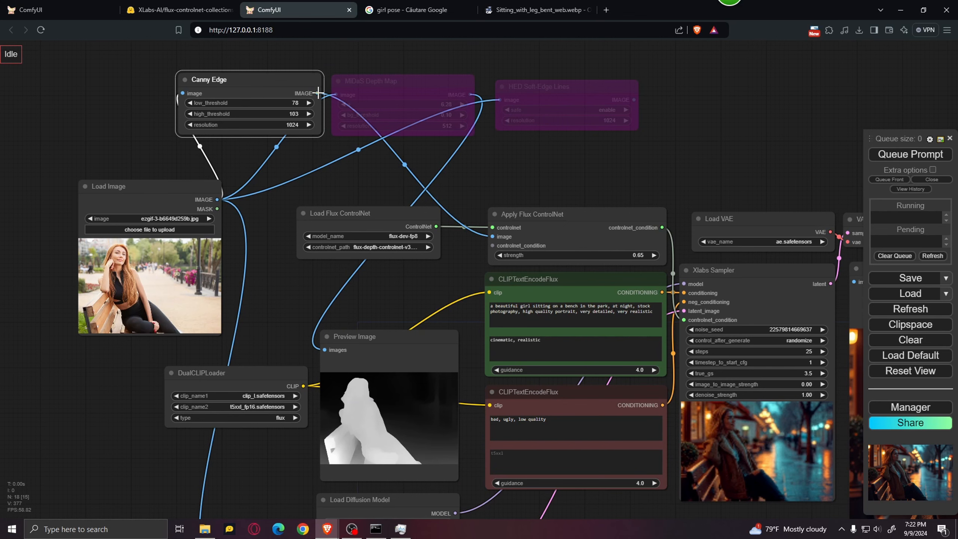
left_click_drag(319, 94, 324, 350)
left_click_drag(283, 301, 269, 301)
Set the controlnet_path of the Load Flux ControlNet node to flux-canny-controlnet-v3.safetensors and queue the prompt.
left_click(387, 246)
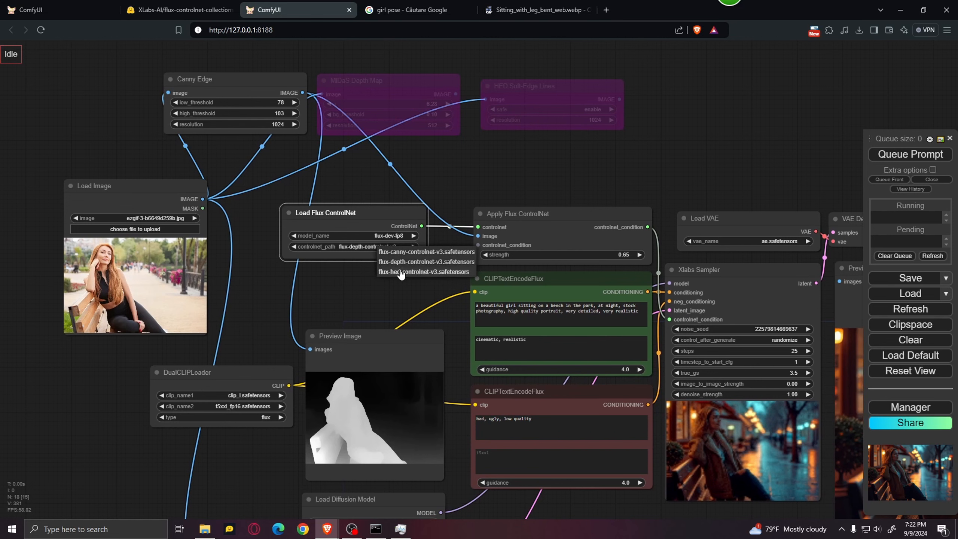
left_click(407, 252)
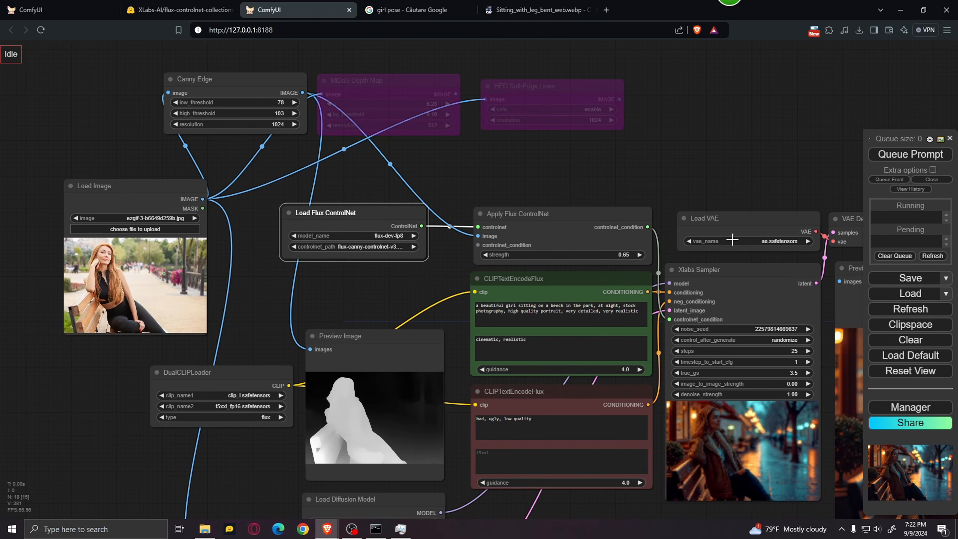
left_click(941, 154)
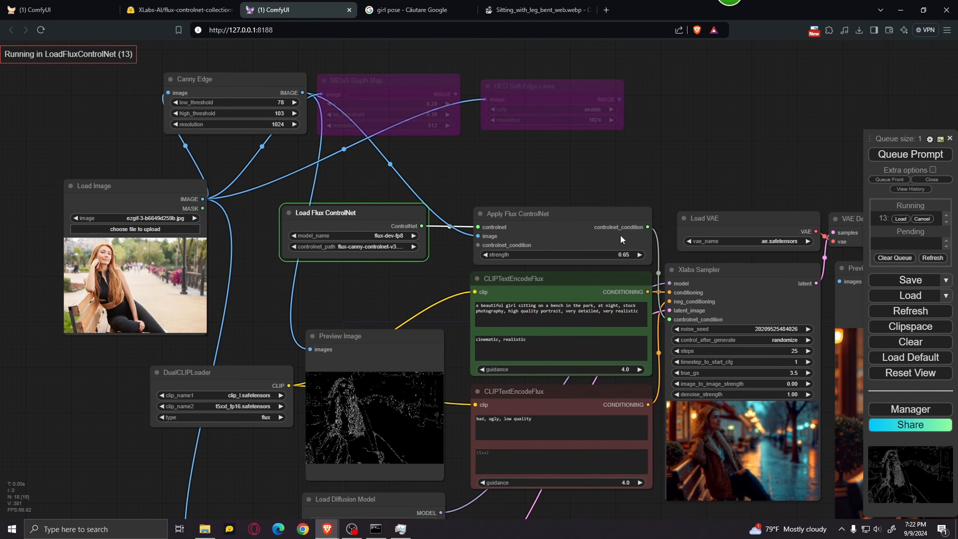
Inspect the canny edge map in the preprocessor's Preview Image node and review it against the Canny Edge settings.
scroll(370, 370, "up", 5)
scroll(306, 401, "up", 3)
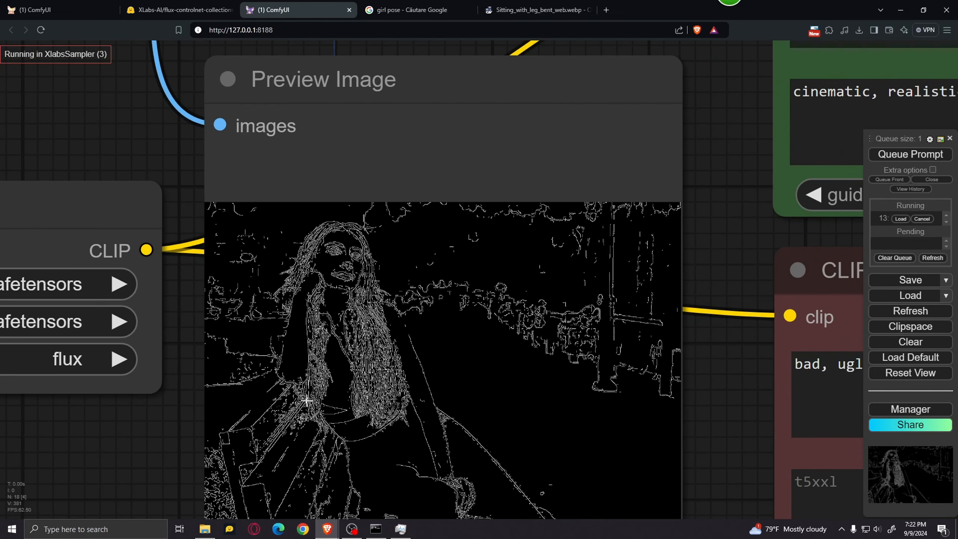
scroll(400, 354, "down", 3)
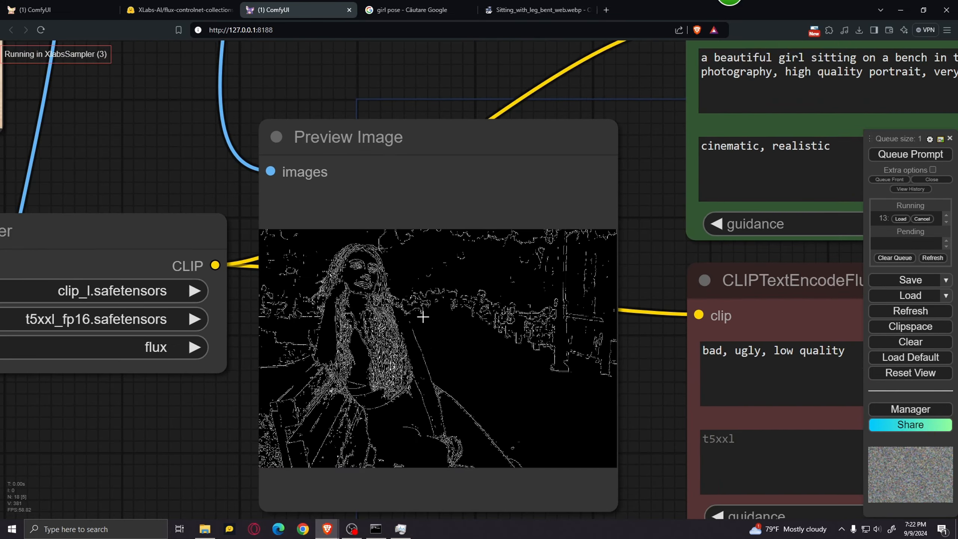
scroll(457, 358, "down", 3)
left_click_drag(196, 154, 314, 409)
scroll(280, 294, "down", 3)
left_click_drag(280, 294, 292, 384)
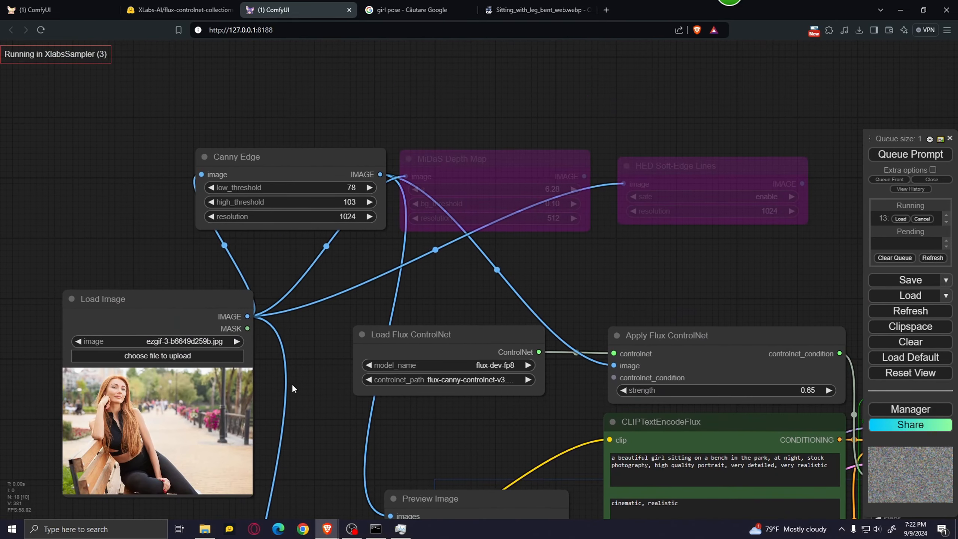
left_click_drag(379, 441, 300, 229)
scroll(498, 394, "up", 9)
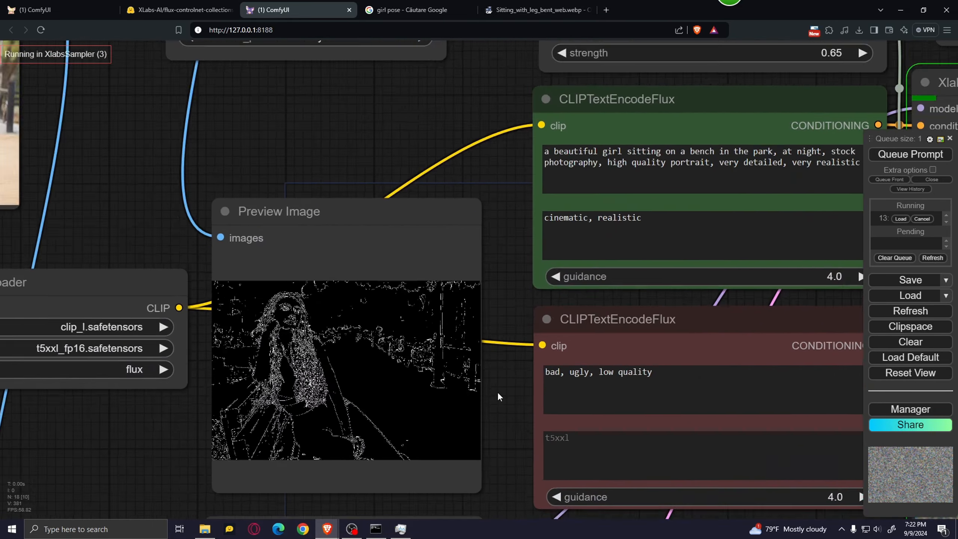
scroll(502, 406, "down", 6)
left_click_drag(165, 175, 277, 399)
scroll(275, 393, "down", 1)
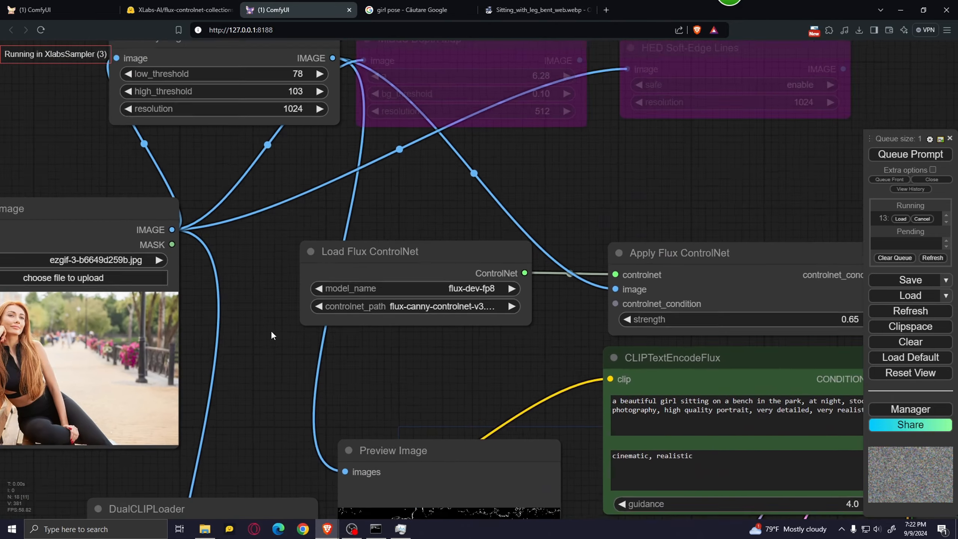
Raise the Canny Edge node's low_threshold to 148 and high_threshold to 197.
left_click_drag(289, 270, 316, 452)
scroll(316, 451, "down", 1)
scroll(279, 337, "up", 4)
left_click_drag(320, 248, 350, 268)
scroll(339, 275, "down", 2)
Compare the canny-guided output image with the edge map in the preprocessor's Preview Image node.
left_click_drag(479, 384, 484, 371)
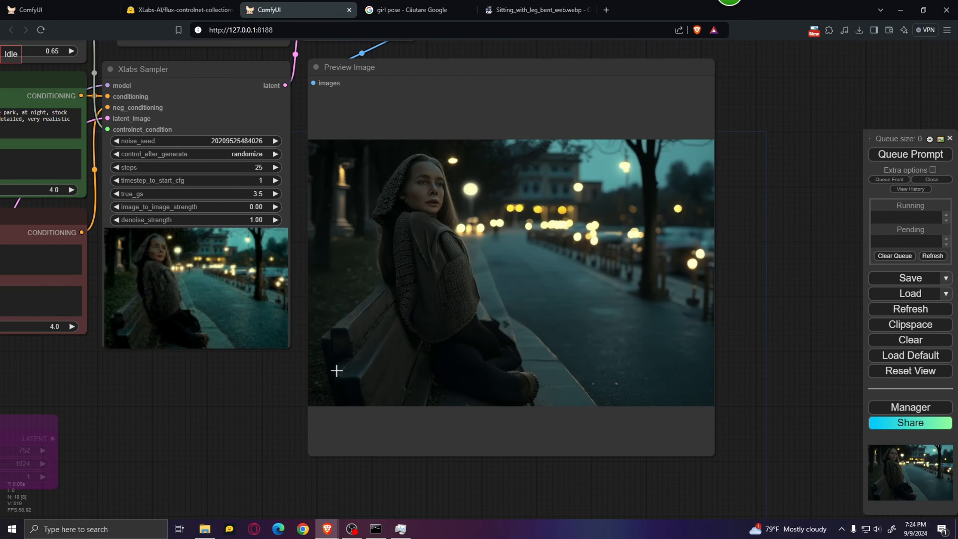
scroll(336, 370, "up", 3)
left_click_drag(234, 395, 804, 395)
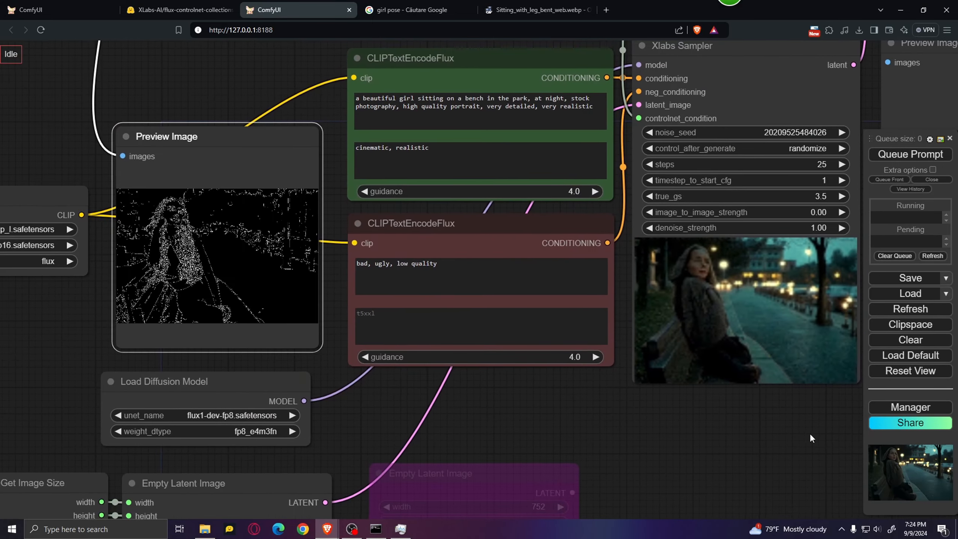
scroll(117, 350, "up", 5)
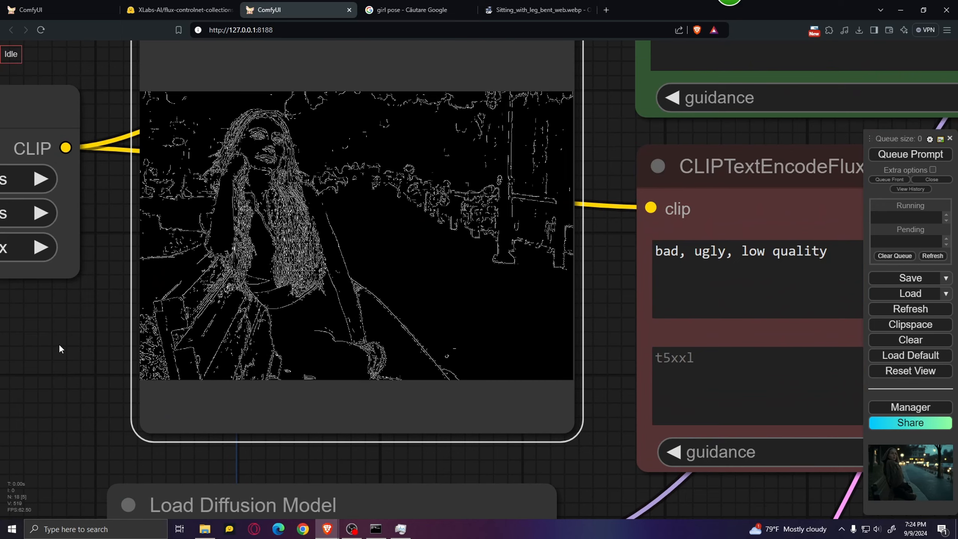
scroll(58, 344, "down", 7)
left_click_drag(569, 461, 192, 392)
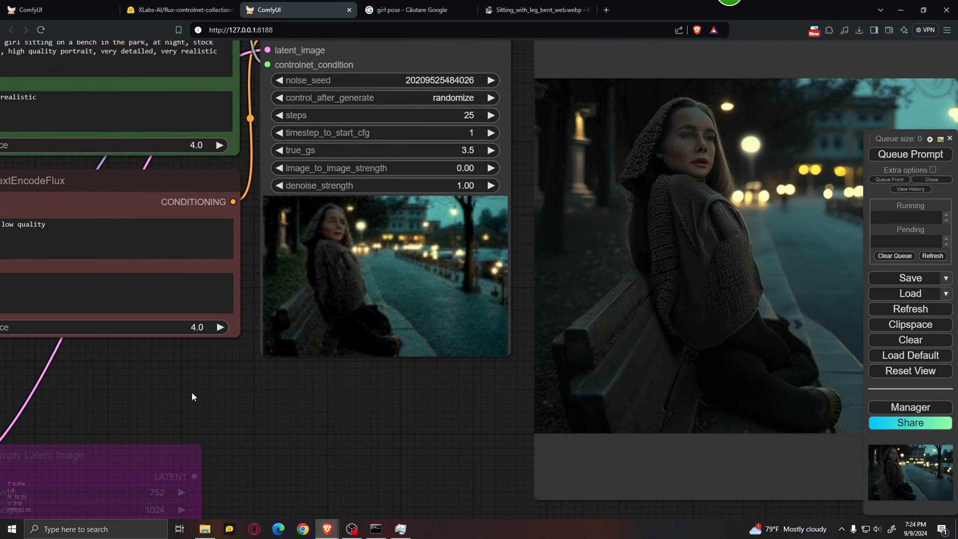
left_click_drag(364, 422, 134, 414)
scroll(224, 389, "up", 3)
left_click_drag(219, 389, 653, 451)
scroll(110, 450, "down", 5)
scroll(61, 450, "down", 3)
Set the Canny Edge node's low_threshold to 162 and high_threshold to 211.
left_click_drag(250, 188, 529, 391)
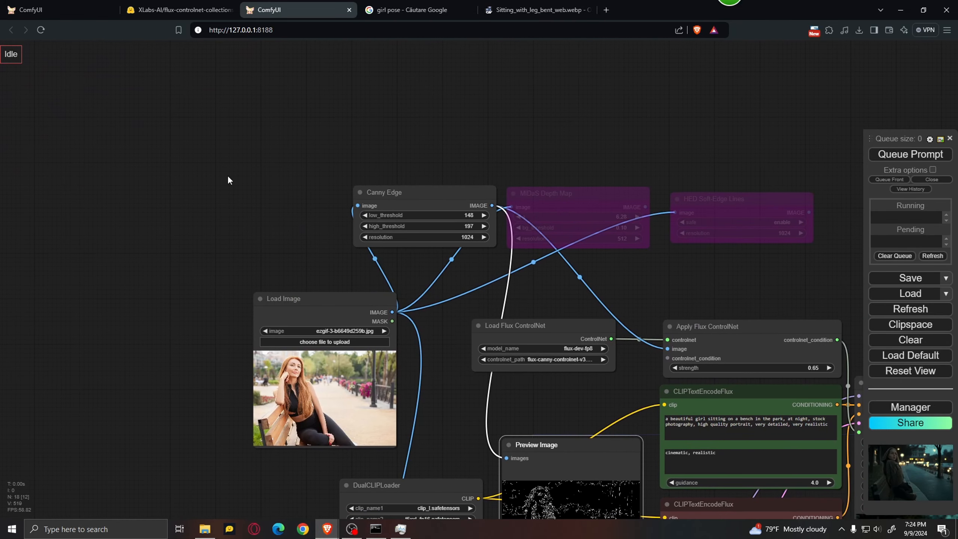
scroll(257, 209, "up", 6)
left_click_drag(257, 210, 14, 177)
left_click(355, 189)
left_click_drag(355, 189, 381, 209)
scroll(473, 283, "down", 3)
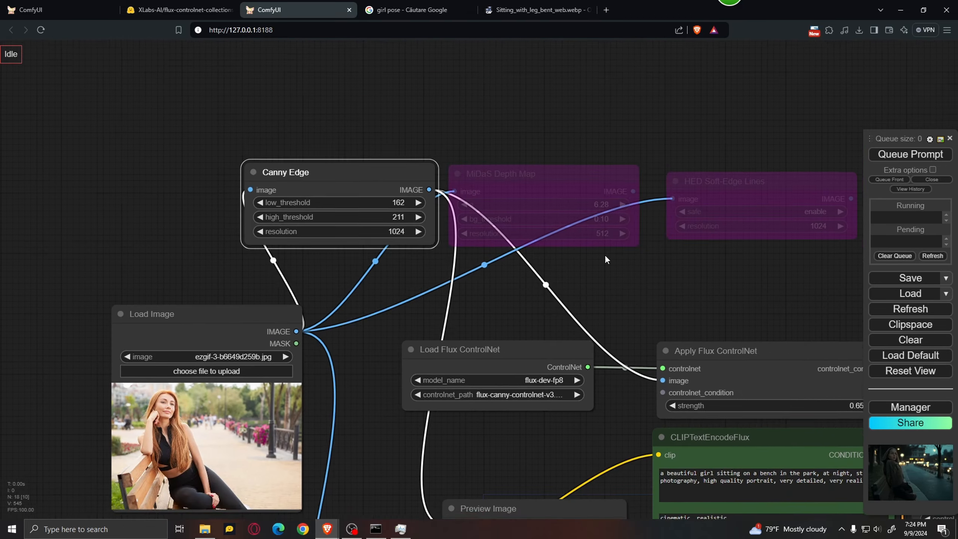
Queue the generation with the new canny thresholds and inspect the edge map in the preprocessor's Preview Image node.
left_click_drag(605, 255, 499, 163)
left_click(913, 154)
left_click_drag(411, 216, 414, 90)
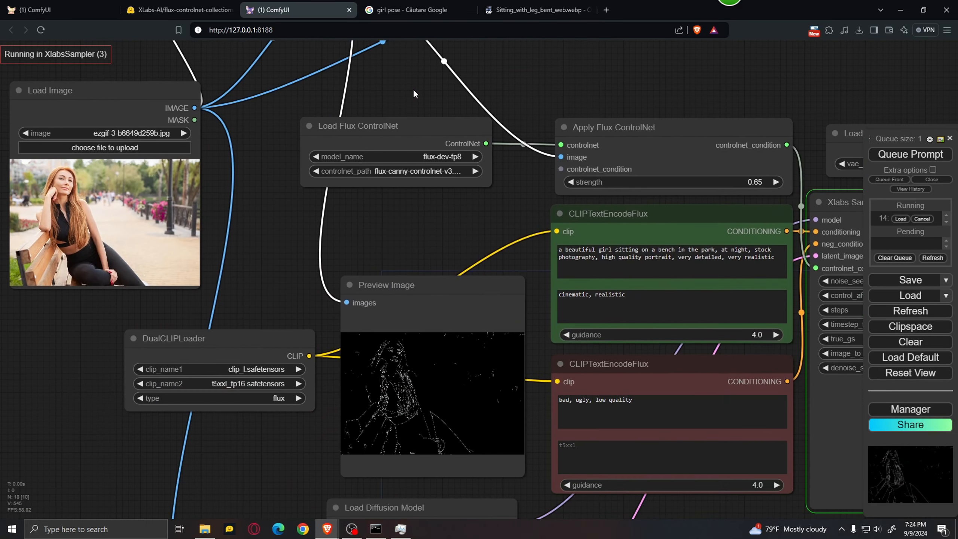
left_click_drag(430, 243, 438, 144)
scroll(423, 263, "up", 12)
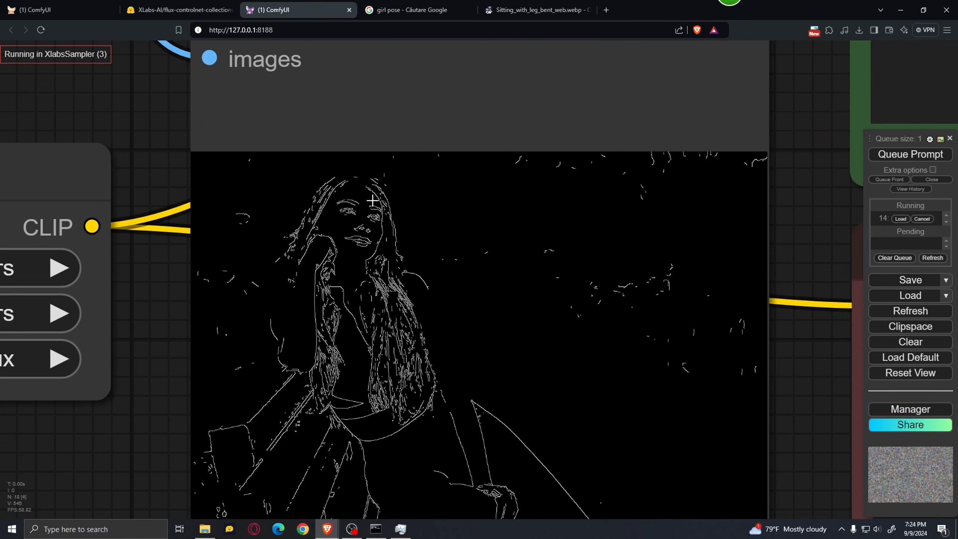
scroll(227, 313, "down", 7)
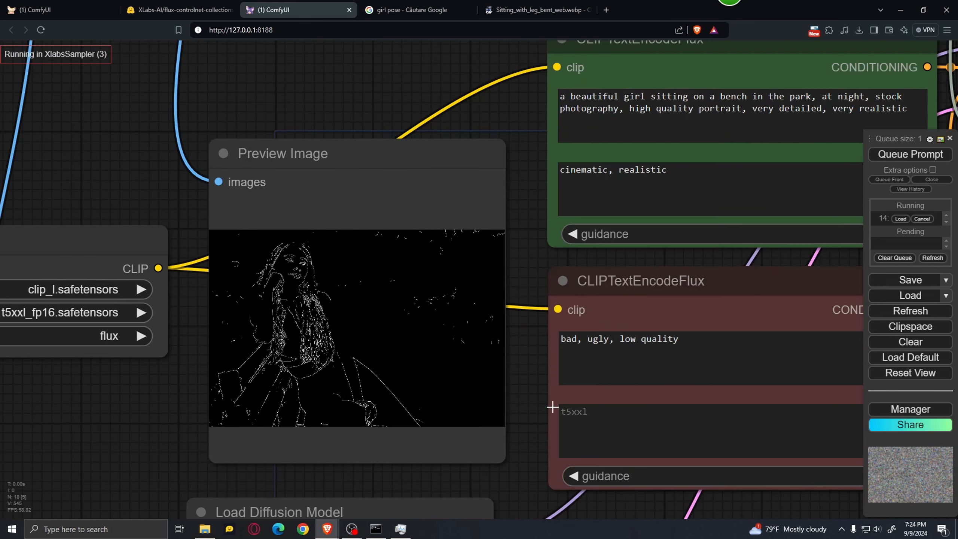
Examine the generated night-time bench image in the output Preview Image node and compare it with the source photo and edge map.
left_click_drag(521, 377, 423, 280)
scroll(424, 279, "down", 5)
left_click_drag(563, 380, 158, 363)
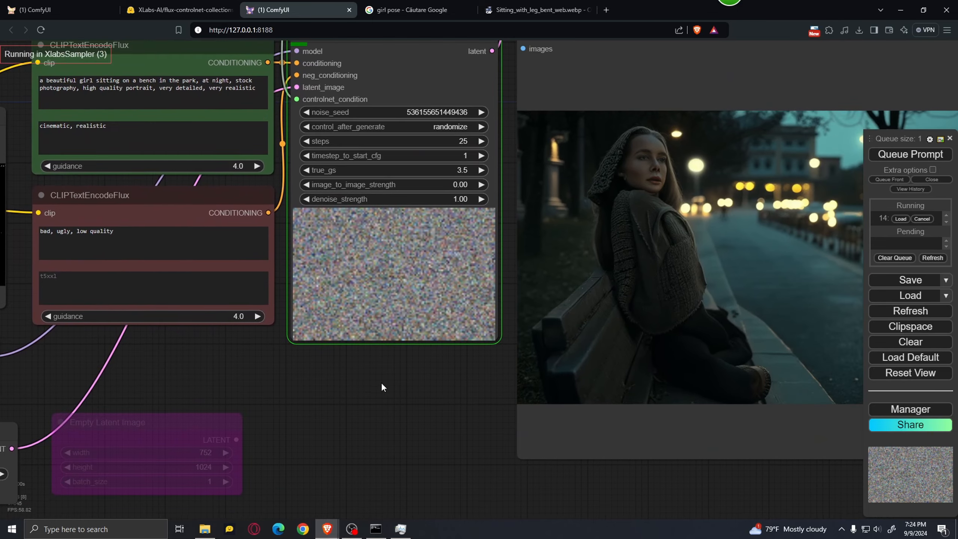
left_click_drag(381, 383, 285, 392)
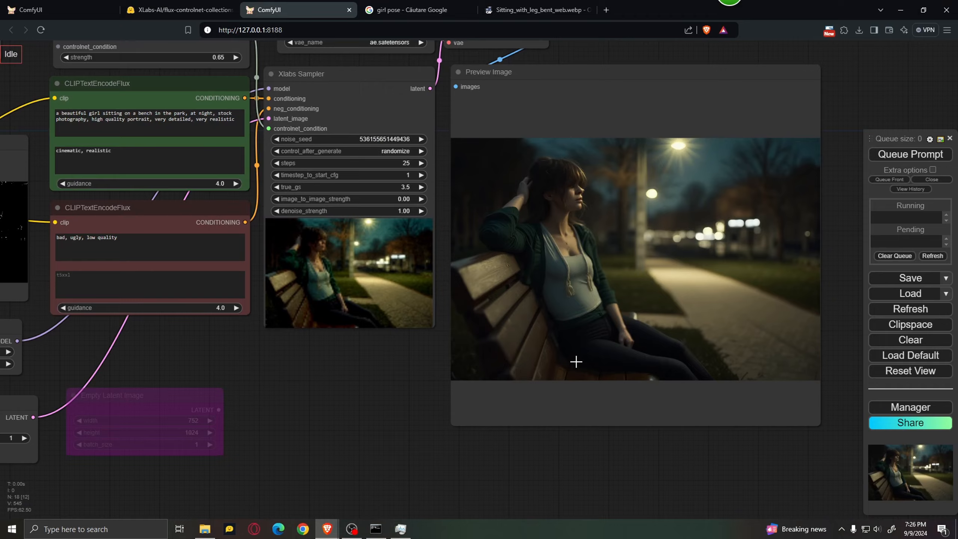
scroll(614, 459, "up", 1)
left_click_drag(614, 458, 537, 505)
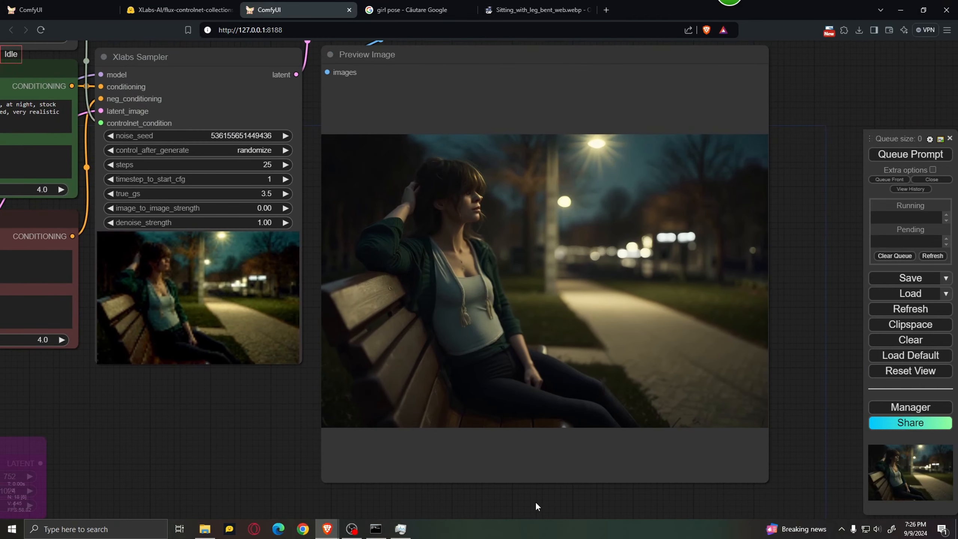
scroll(518, 235, "up", 2)
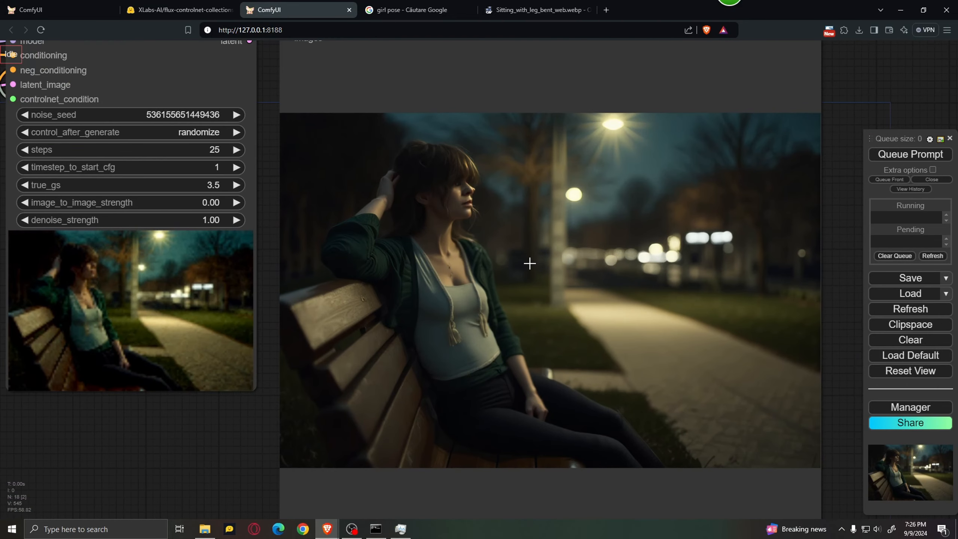
scroll(574, 290, "down", 6)
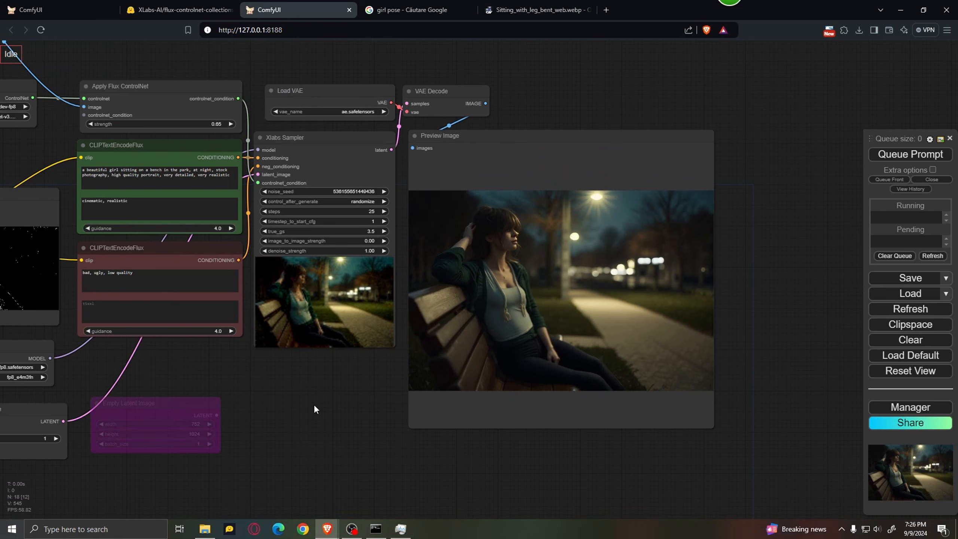
left_click_drag(275, 403, 646, 503)
left_click_drag(272, 270, 374, 300)
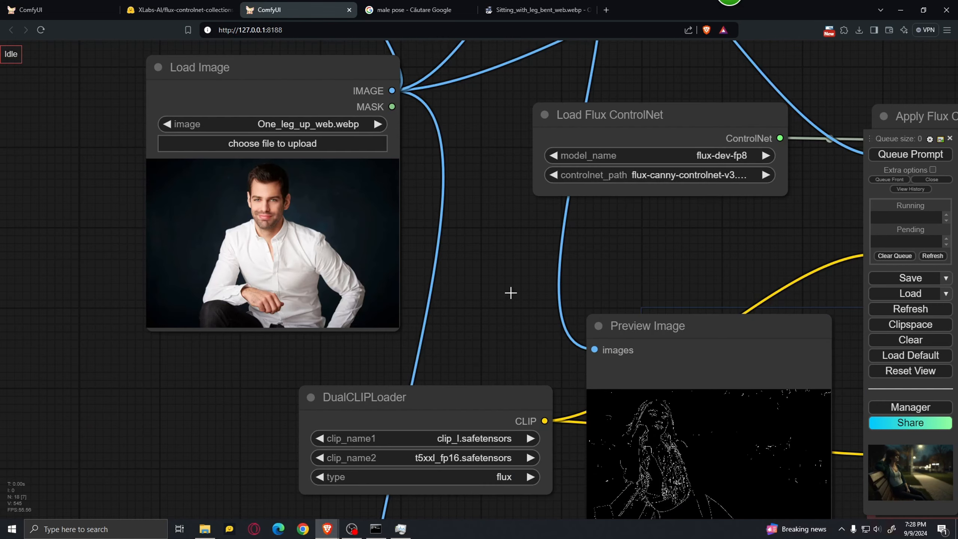
scroll(374, 243, "up", 4)
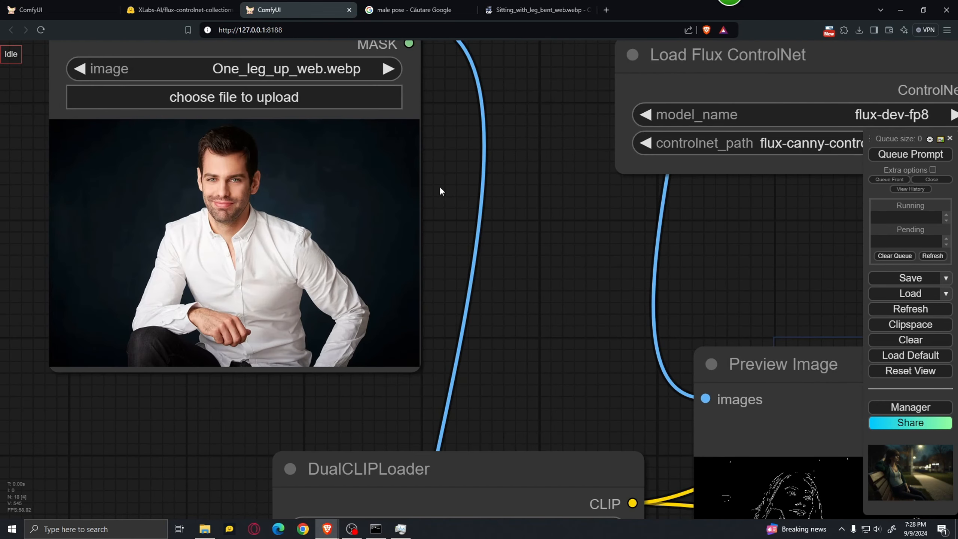
Review the source photo One_leg_up_web.webp in the Load Image node and the young man portrait prompt in the positive CLIPTextEncodeFlux node.
left_click_drag(440, 188, 523, 192)
scroll(368, 205, "up", 3)
scroll(397, 222, "down", 4)
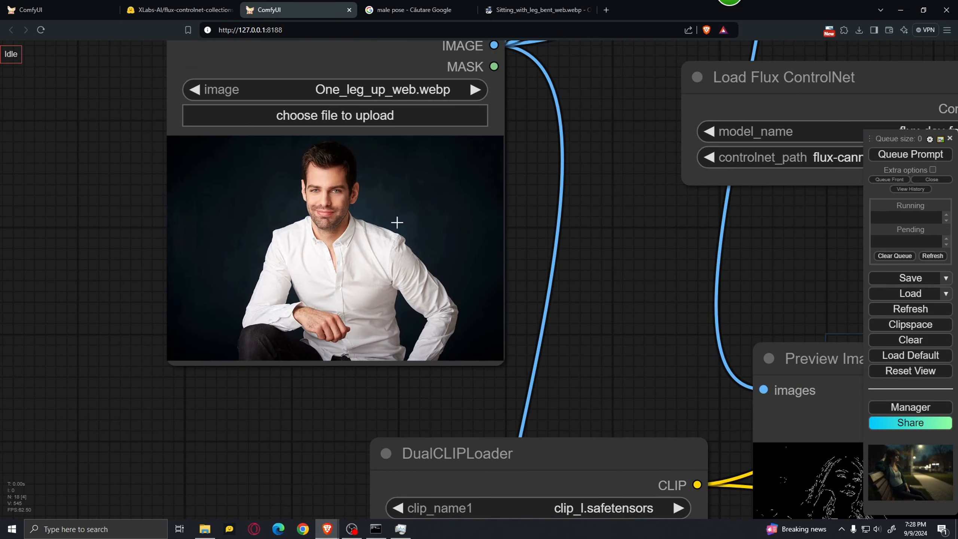
scroll(609, 256, "down", 3)
left_click_drag(681, 278, 324, 278)
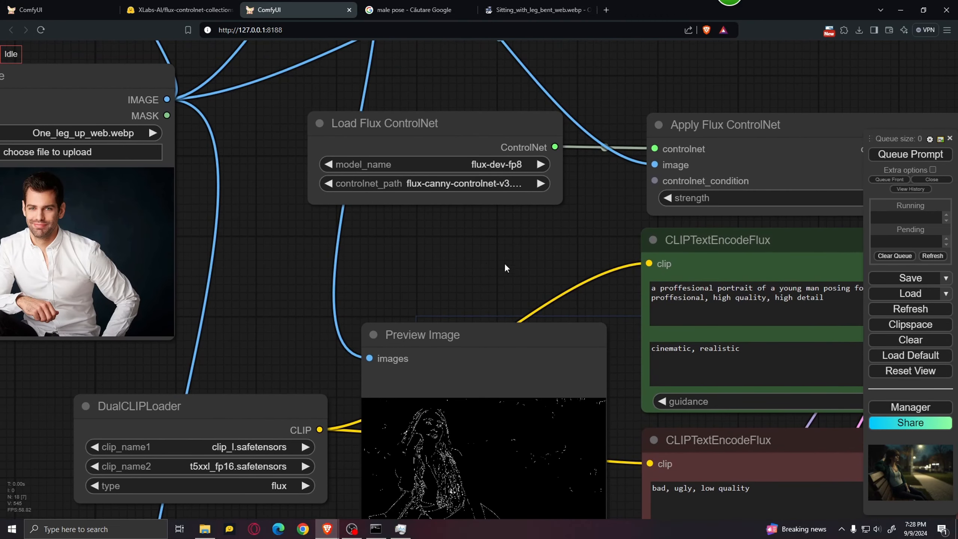
left_click_drag(559, 265, 308, 244)
scroll(308, 244, "up", 2)
left_click_drag(341, 218, 270, 171)
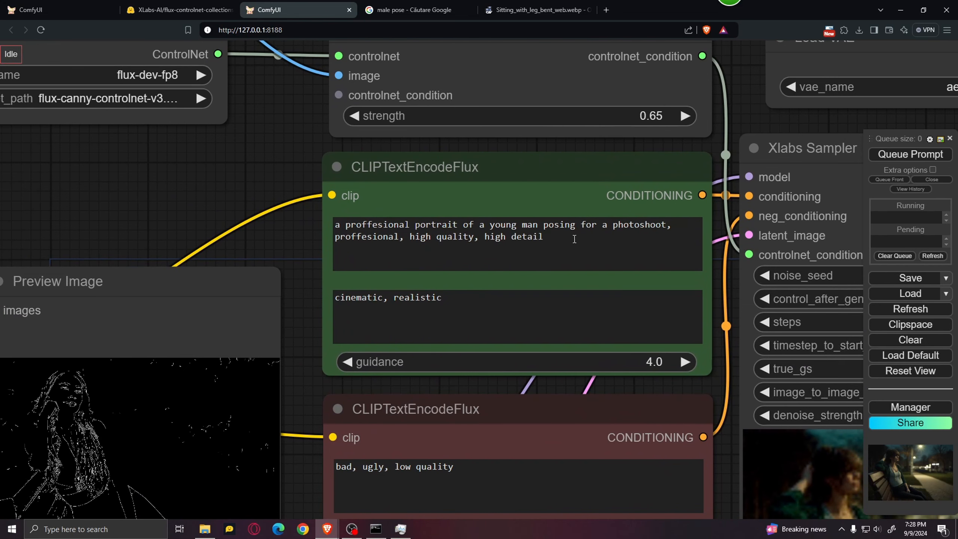
scroll(220, 168, "down", 6)
left_click_drag(205, 174, 413, 213)
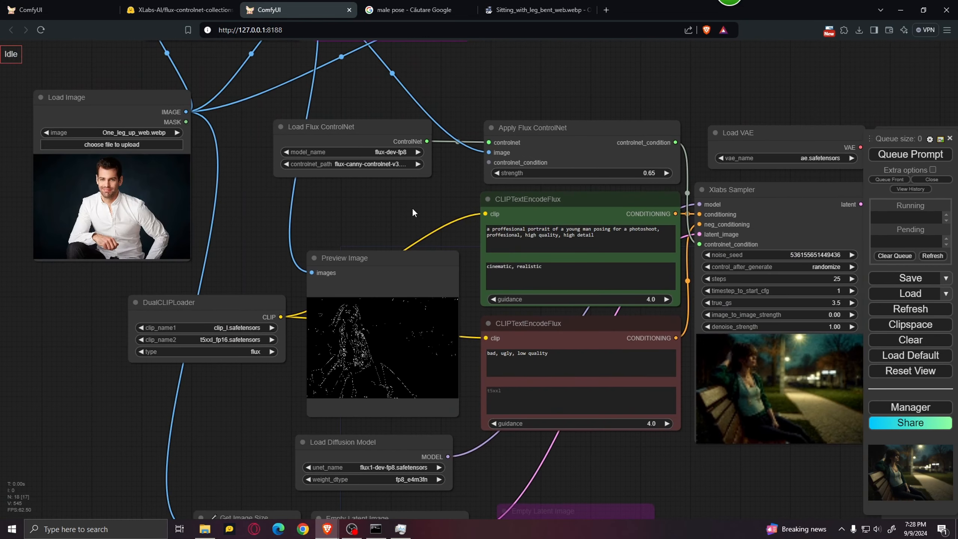
Queue the generation for the man's portrait and inspect its canny edge map in the preprocessor's Preview Image node.
left_click(922, 154)
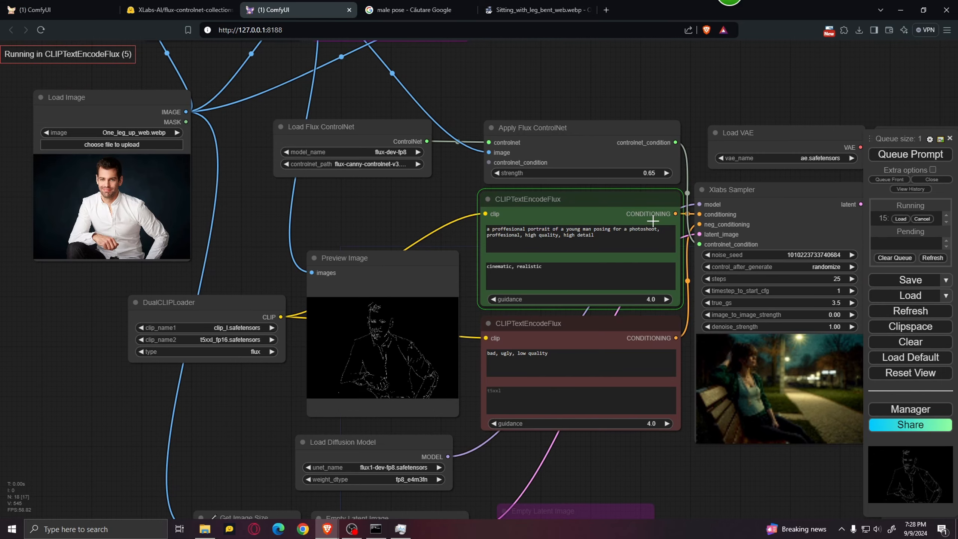
scroll(399, 207, "up", 10)
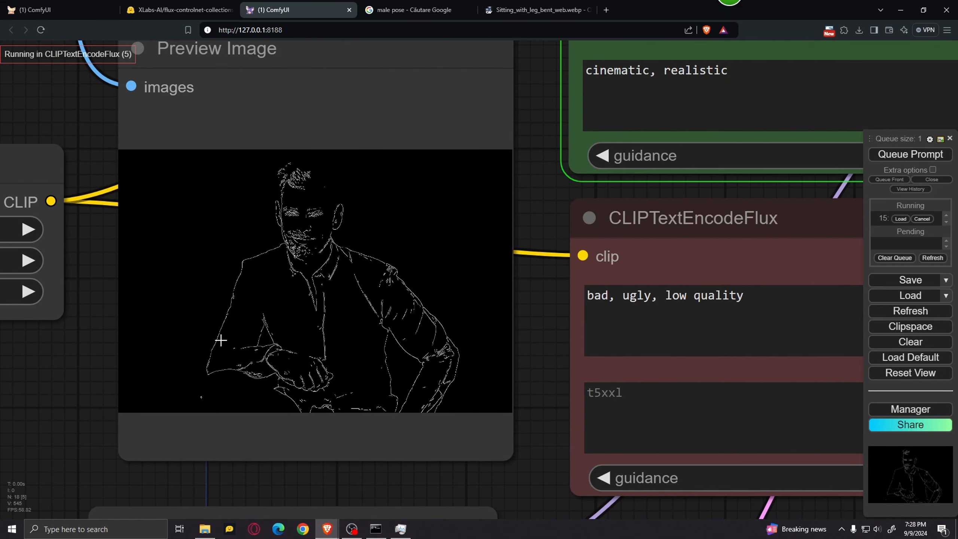
scroll(366, 212, "down", 7)
Set the Canny Edge node's low_threshold to 112 and high_threshold to 165.
left_click_drag(228, 233, 307, 407)
left_click_drag(209, 210, 306, 405)
left_click_drag(159, 204, 134, 225)
scroll(282, 194, "up", 6)
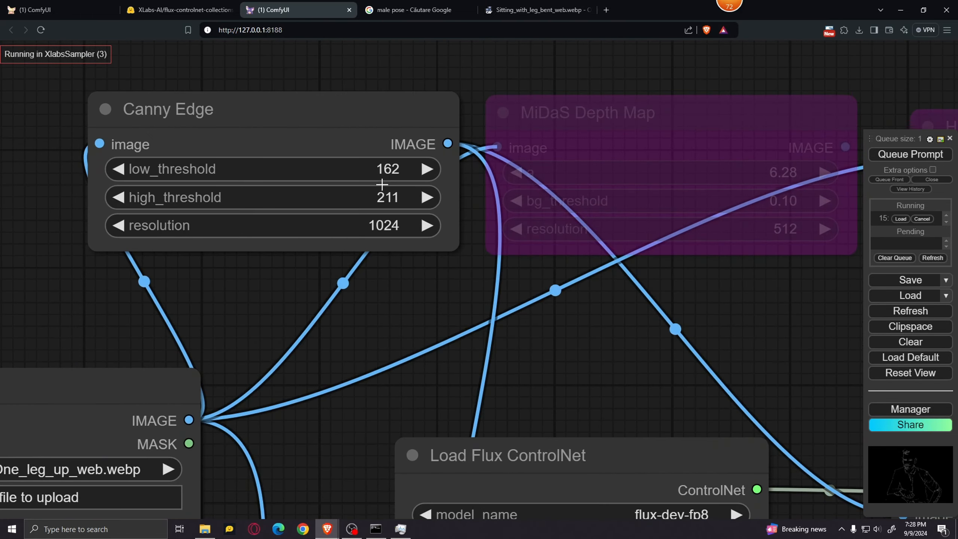
left_click_drag(373, 169, 377, 198)
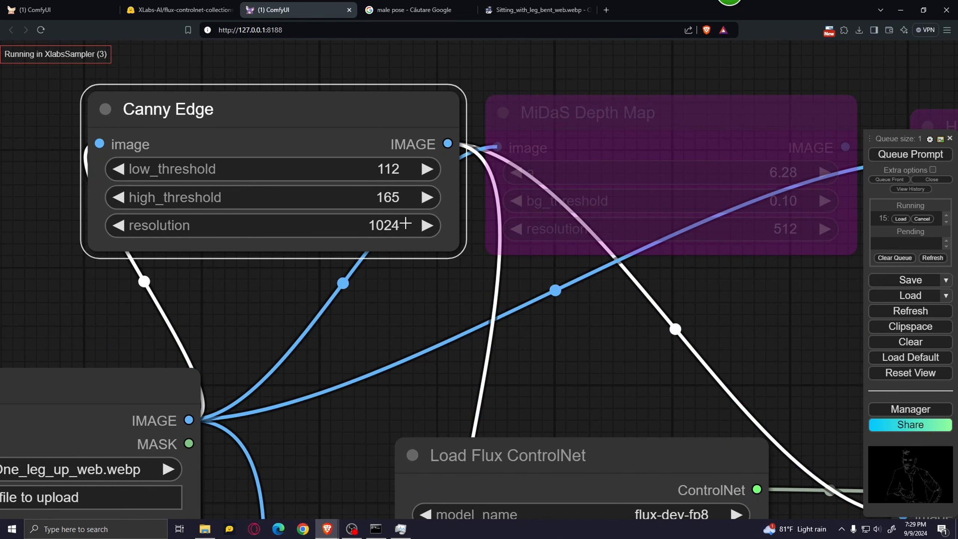
Follow the Xlabs Sampler's progress and examine the generated man's portrait in the output Preview Image node.
scroll(448, 277, "down", 7)
left_click_drag(550, 345, 278, 163)
scroll(615, 301, "down", 4)
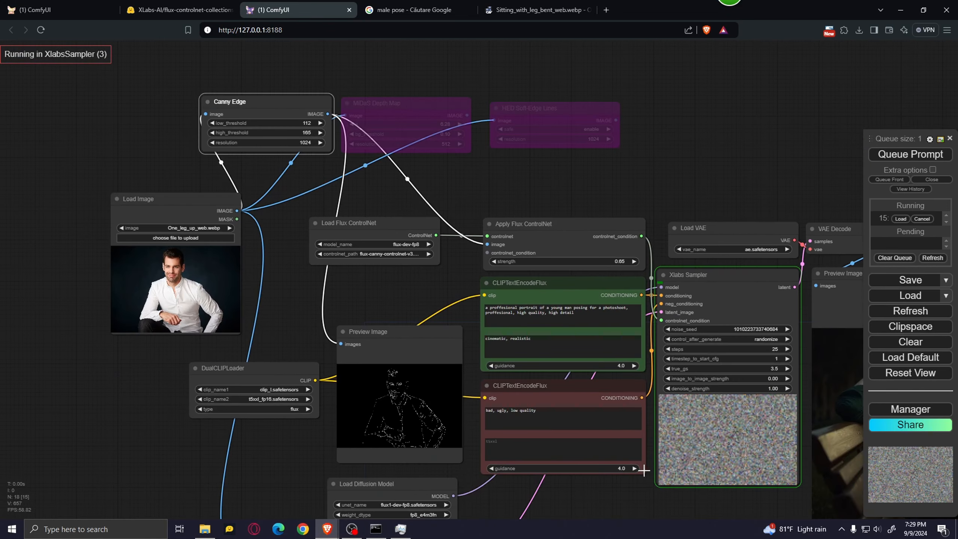
left_click_drag(643, 470, 292, 357)
scroll(330, 358, "up", 2)
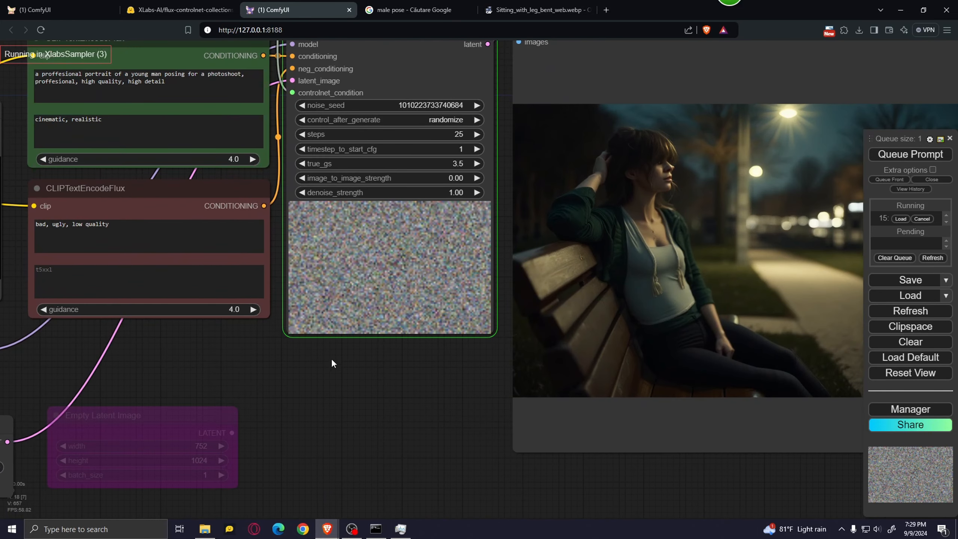
scroll(371, 361, "down", 5)
scroll(301, 392, "up", 4)
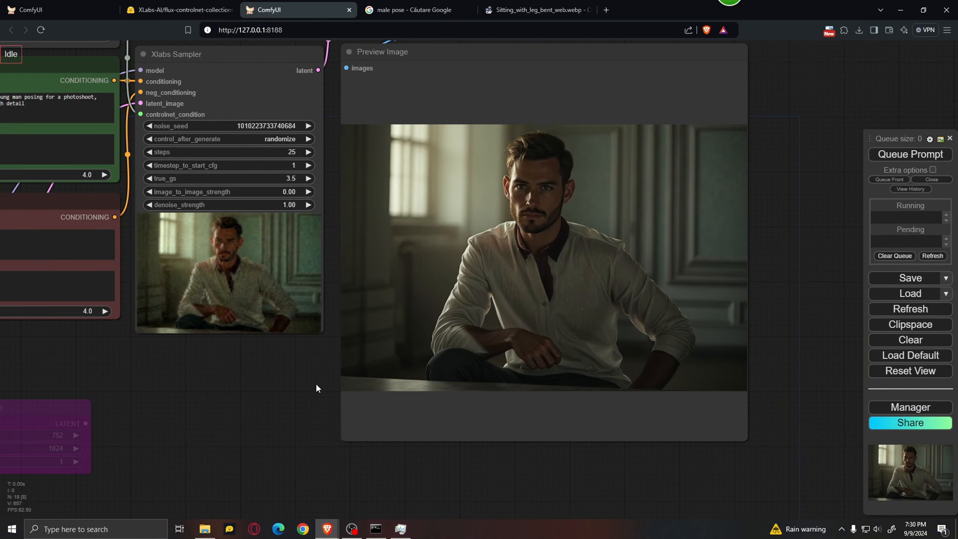
scroll(762, 290, "up", 1)
scroll(791, 251, "down", 2)
left_click_drag(786, 250, 762, 258)
scroll(553, 321, "down", 4)
left_click_drag(312, 365, 415, 371)
scroll(415, 371, "up", 4)
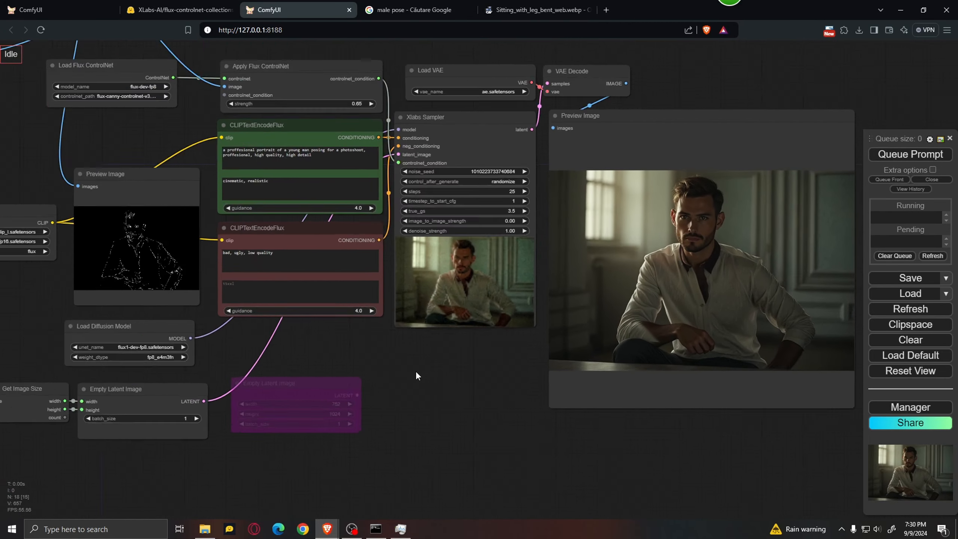
Compare the generated portrait's pose with the source photo and the canny edge map.
left_click_drag(353, 359, 755, 431)
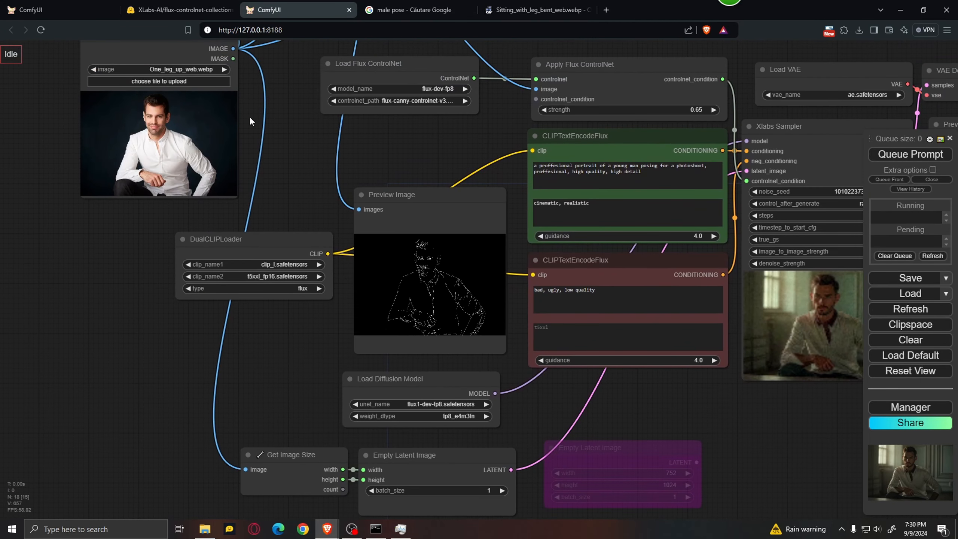
left_click_drag(658, 403, 243, 351)
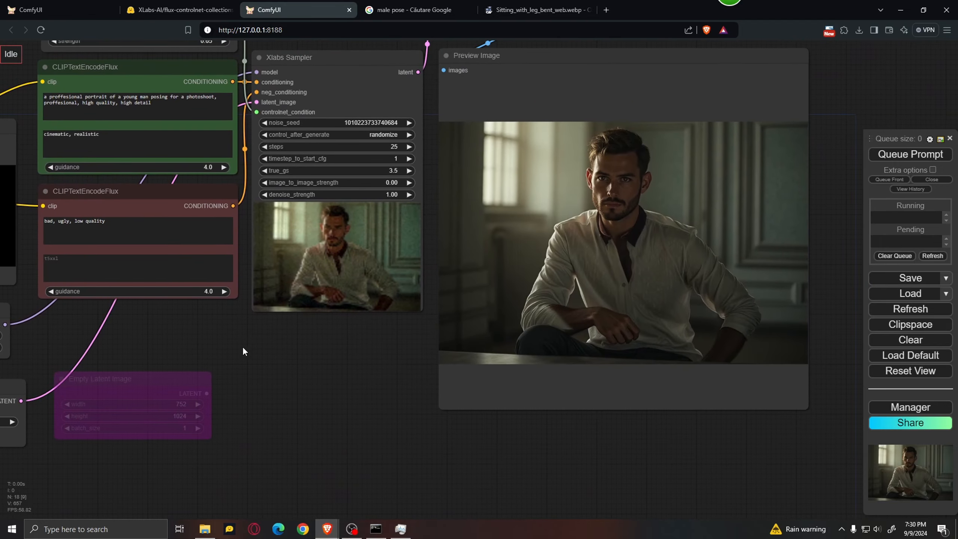
scroll(167, 350, "down", 5)
scroll(241, 317, "up", 10)
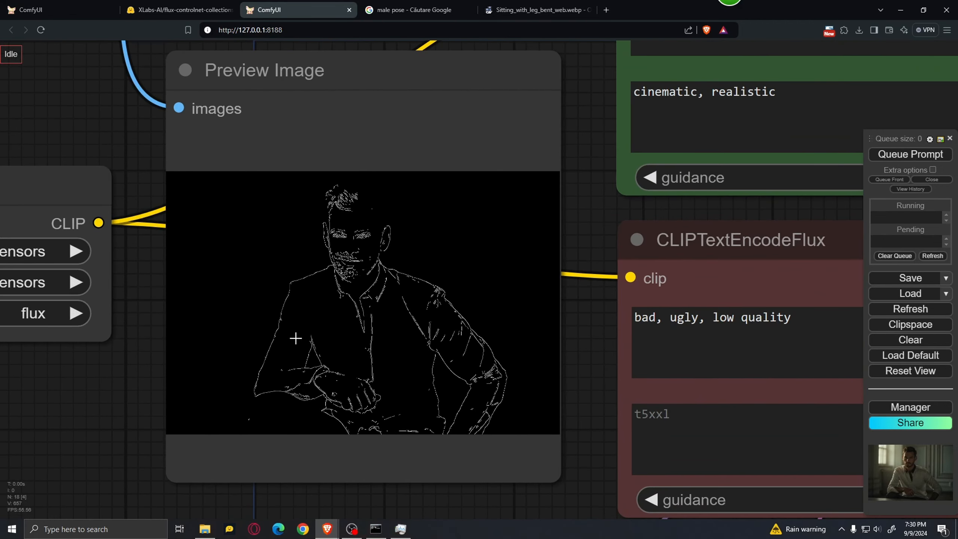
scroll(566, 385, "down", 8)
left_click_drag(709, 475, 330, 383)
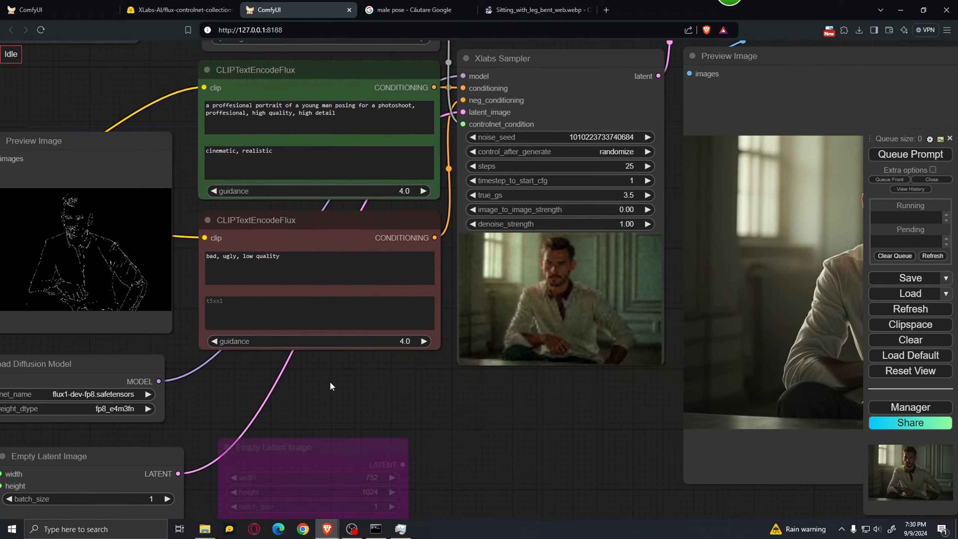
scroll(528, 404, "down", 6)
left_click_drag(529, 406, 507, 406)
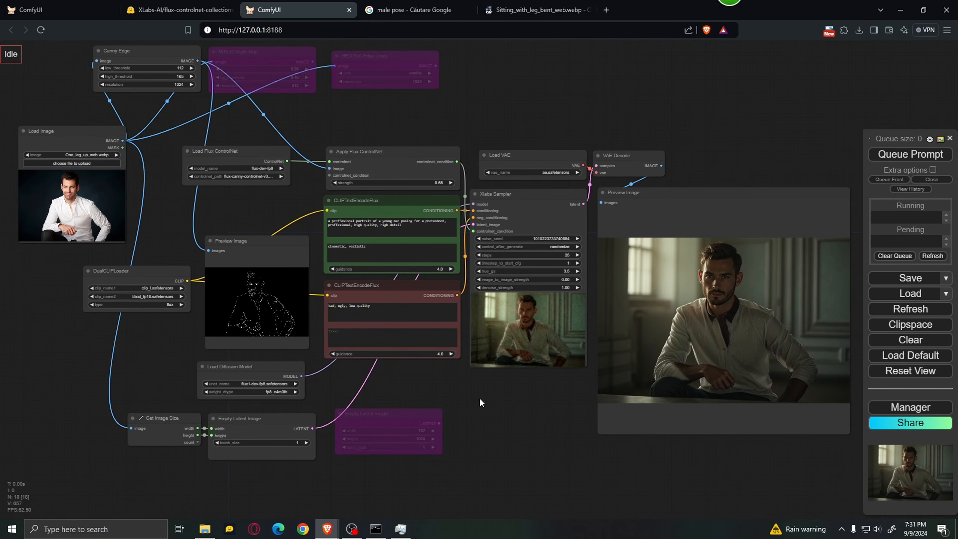
left_click_drag(479, 398, 518, 390)
scroll(454, 403, "up", 3)
scroll(371, 393, "down", 4)
scroll(464, 396, "down", 2)
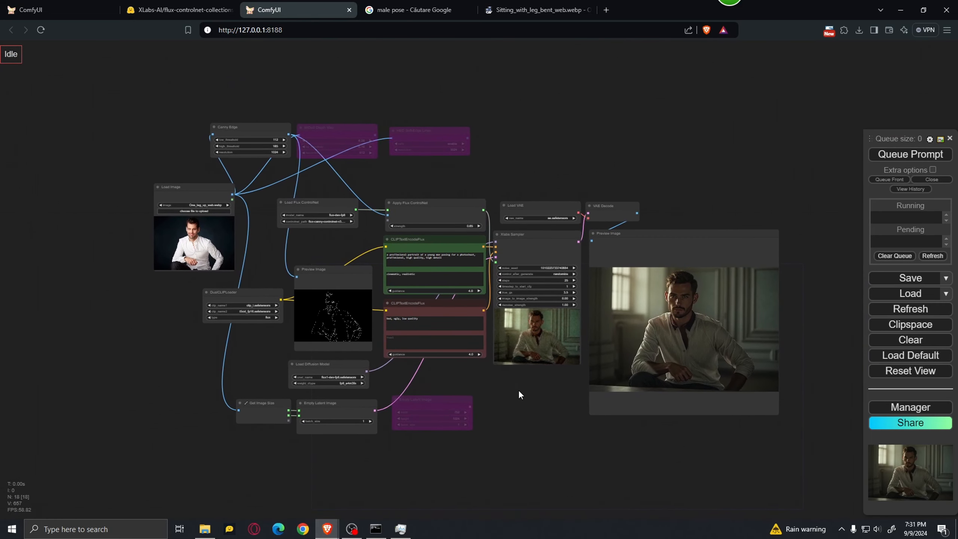
scroll(519, 389, "up", 1)
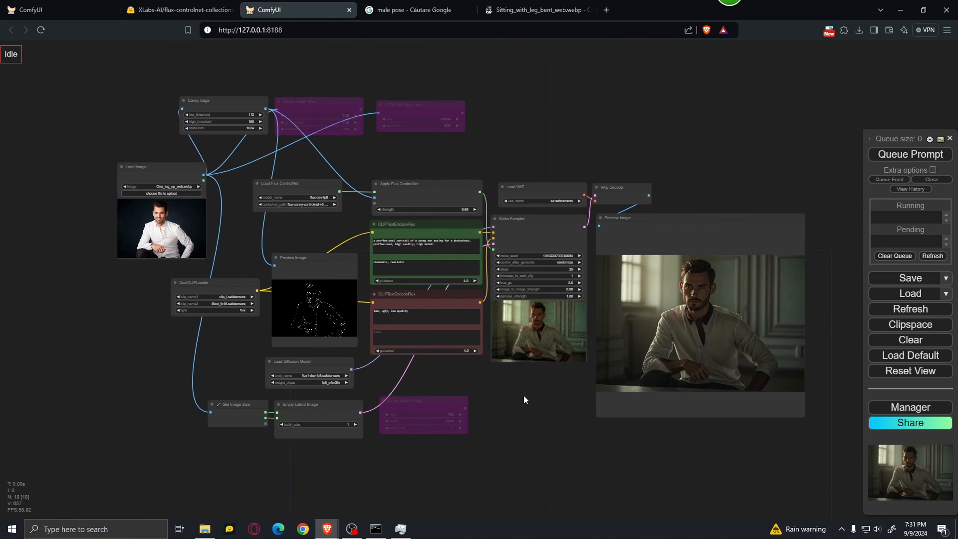